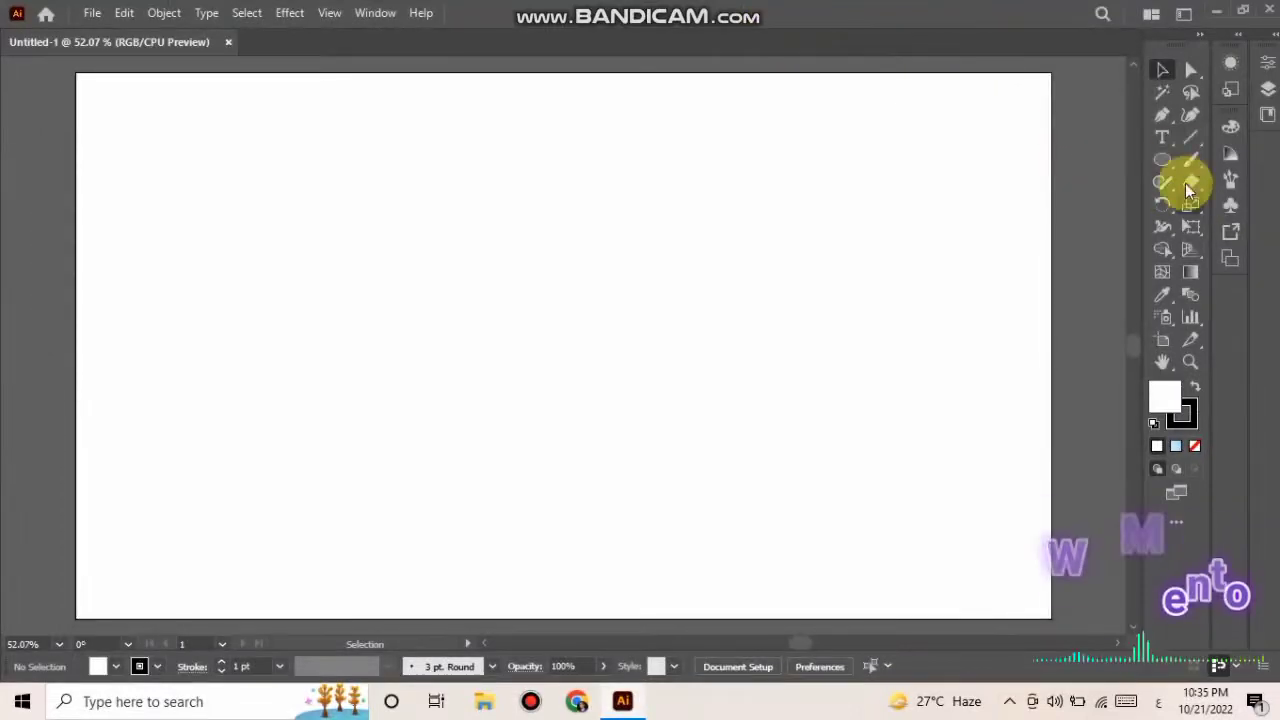
# Draw a large circle near the centre of the page and select it
pyautogui.click(1162, 158)
pyautogui.moveTo(411, 212); pyautogui.dragTo(701, 420)
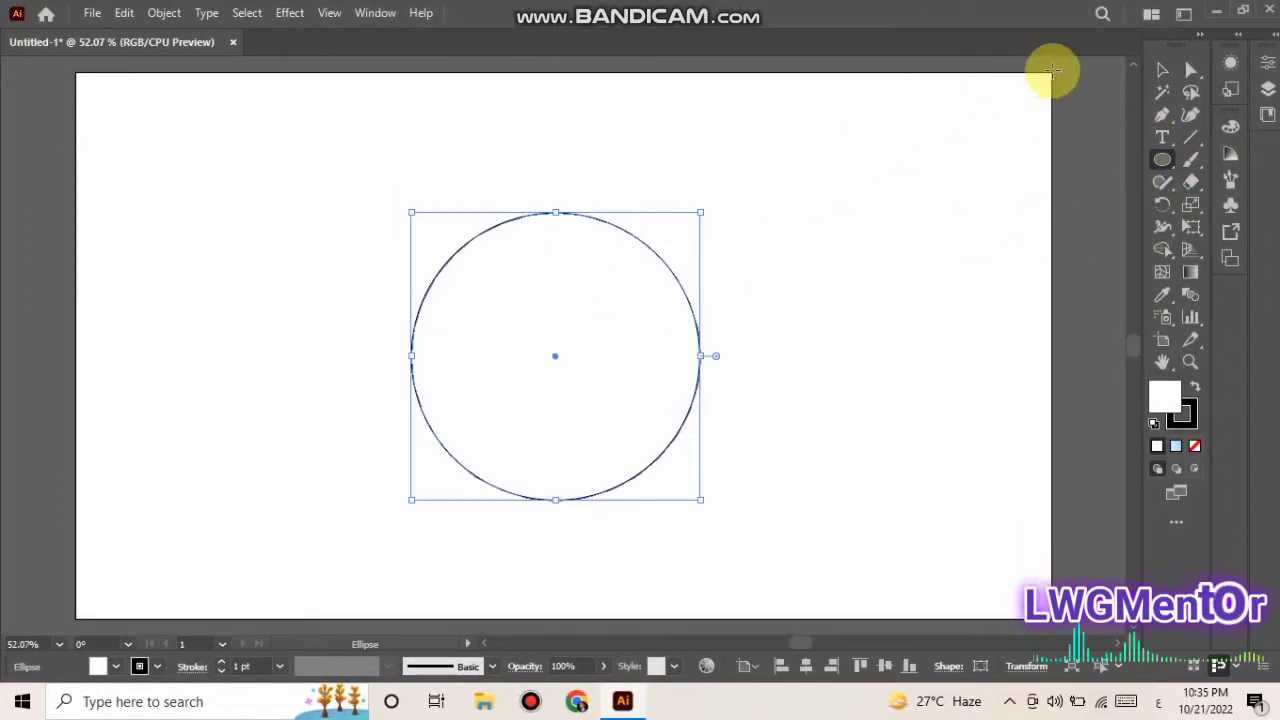
pyautogui.click(1162, 69)
pyautogui.click(846, 243)
pyautogui.click(505, 408)
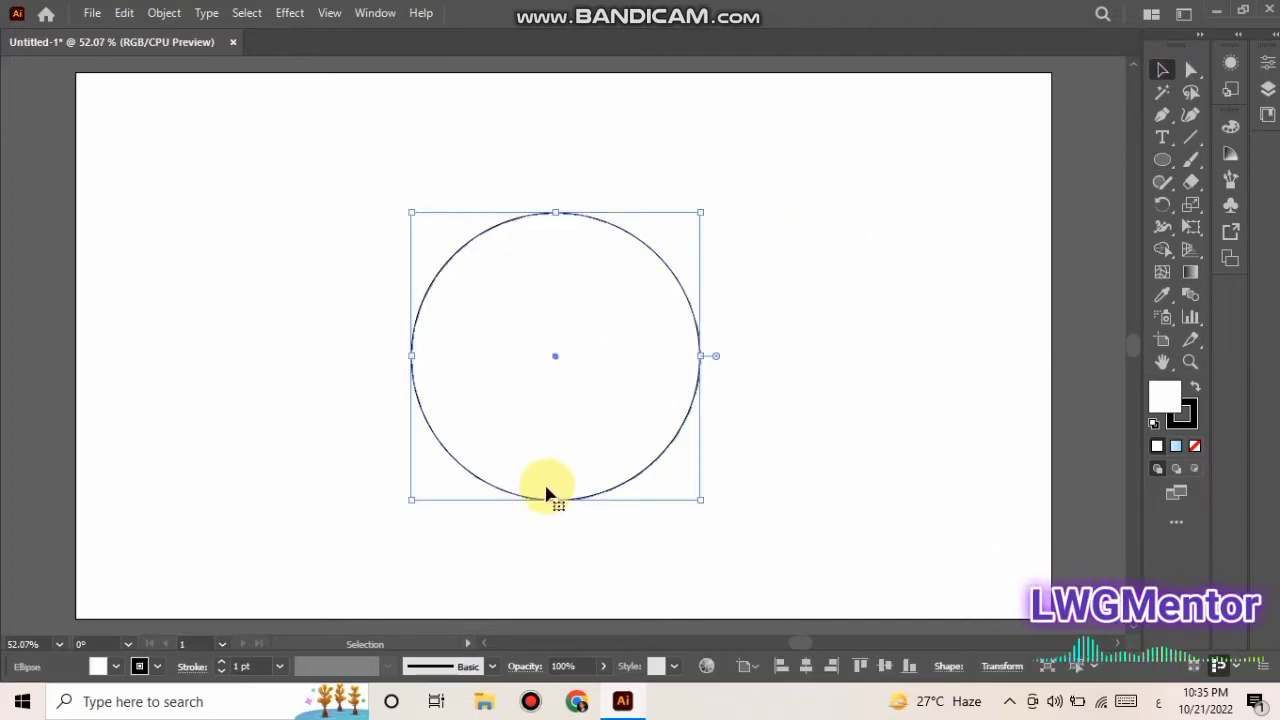
# Check the circle's anchor points and drag a smaller copy toward its centre
pyautogui.press('a')
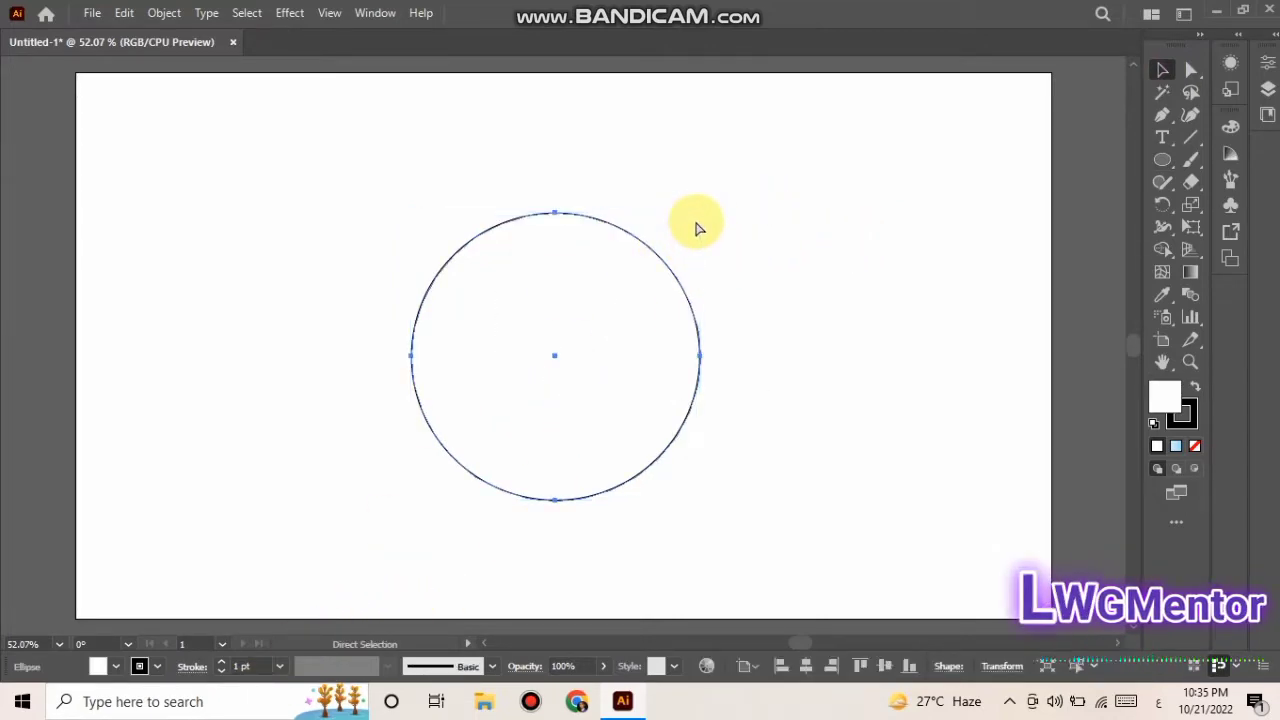
pyautogui.press('v')
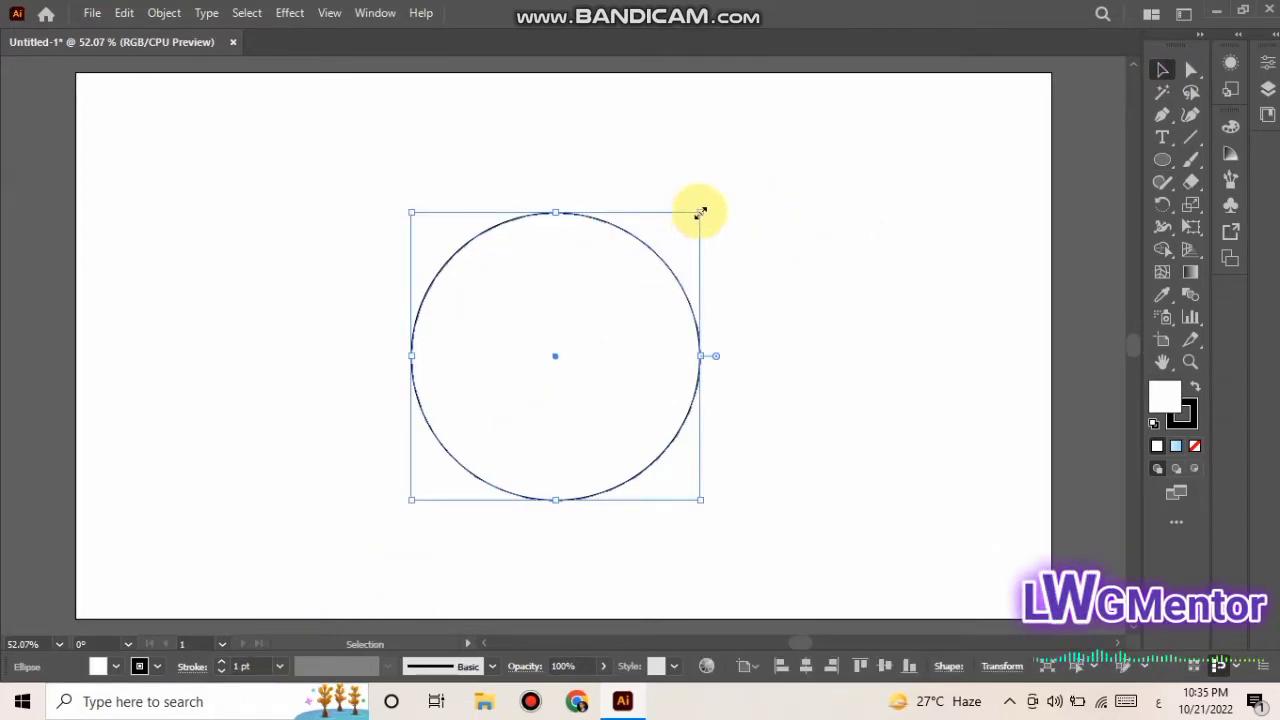
pyautogui.moveTo(700, 212); pyautogui.dragTo(645, 308)
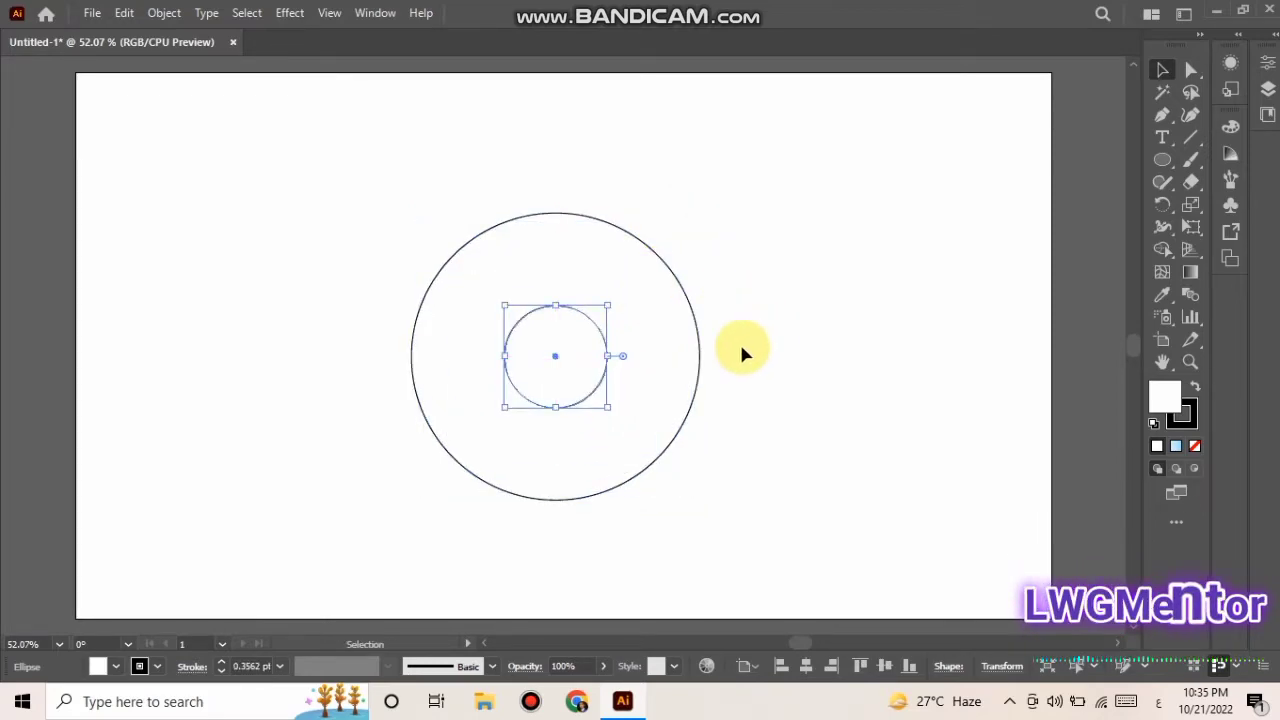
# Resize the small concentric circle, undoing an accidental move of the big circle
pyautogui.moveTo(609, 307); pyautogui.dragTo(597, 322)
pyautogui.press('a')
pyautogui.press('v')
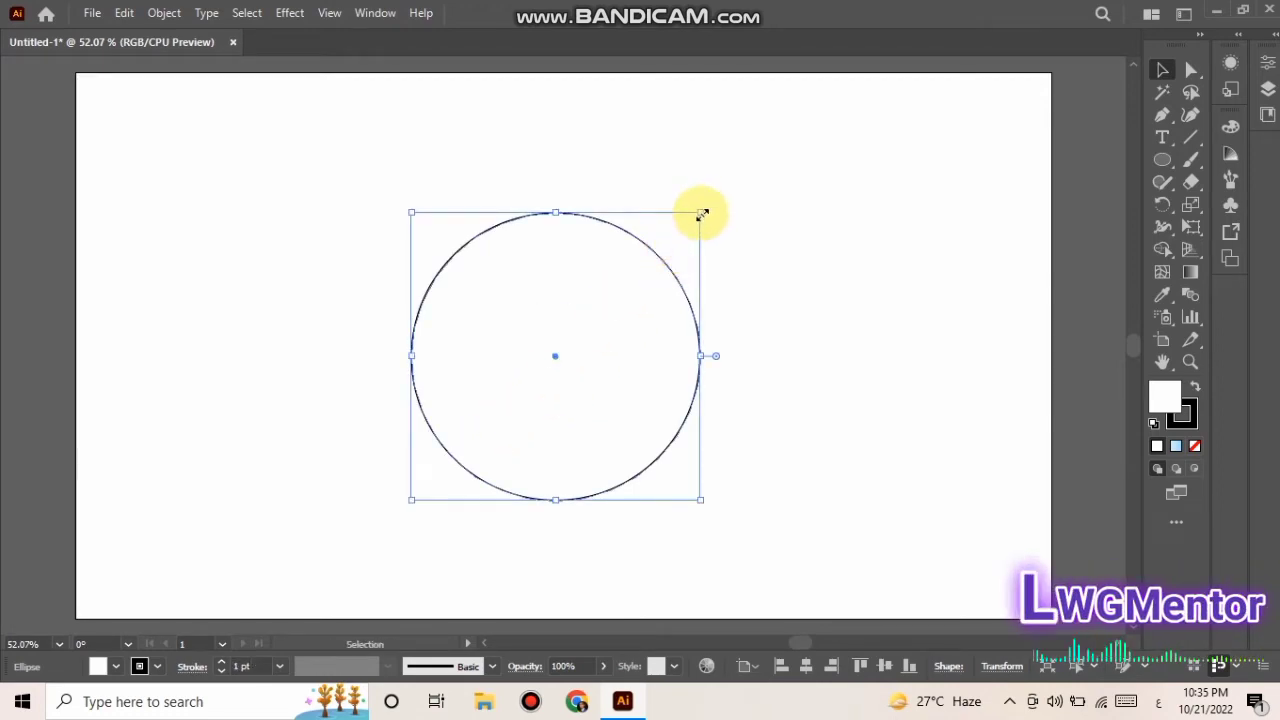
pyautogui.moveTo(702, 215); pyautogui.dragTo(590, 362)
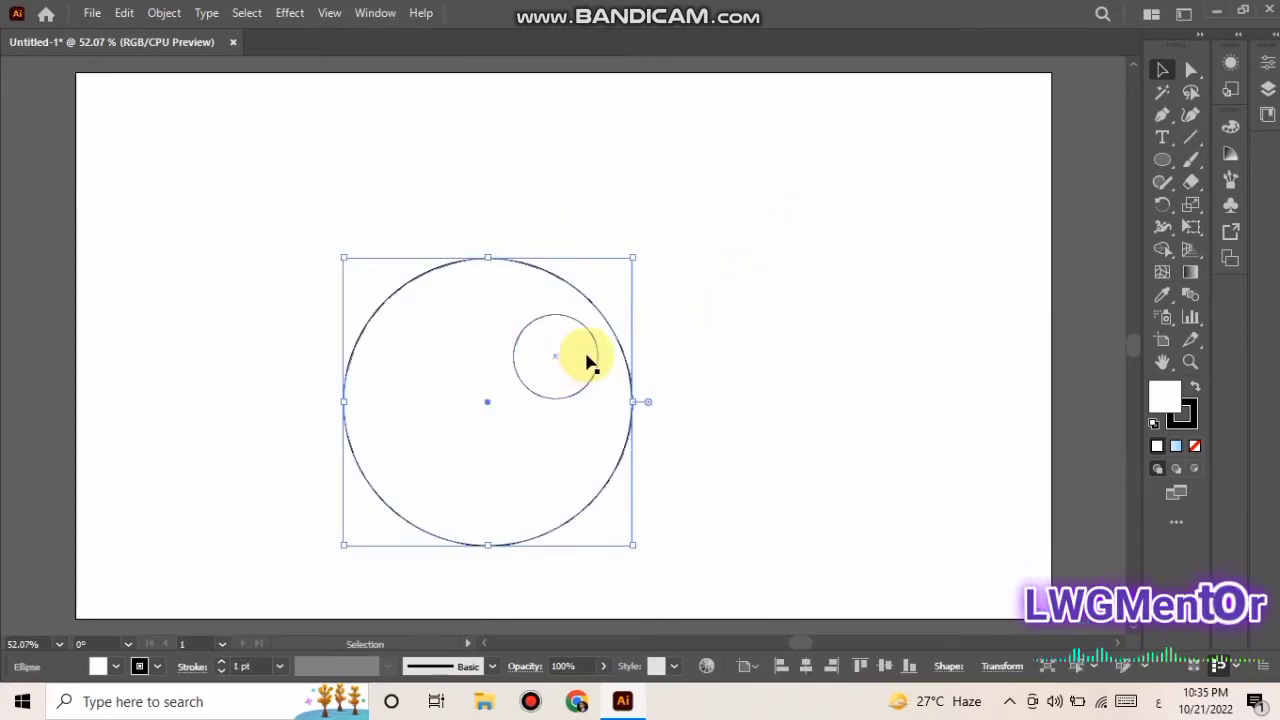
pyautogui.hotkey('ctrl', 'z')
pyautogui.click(589, 339)
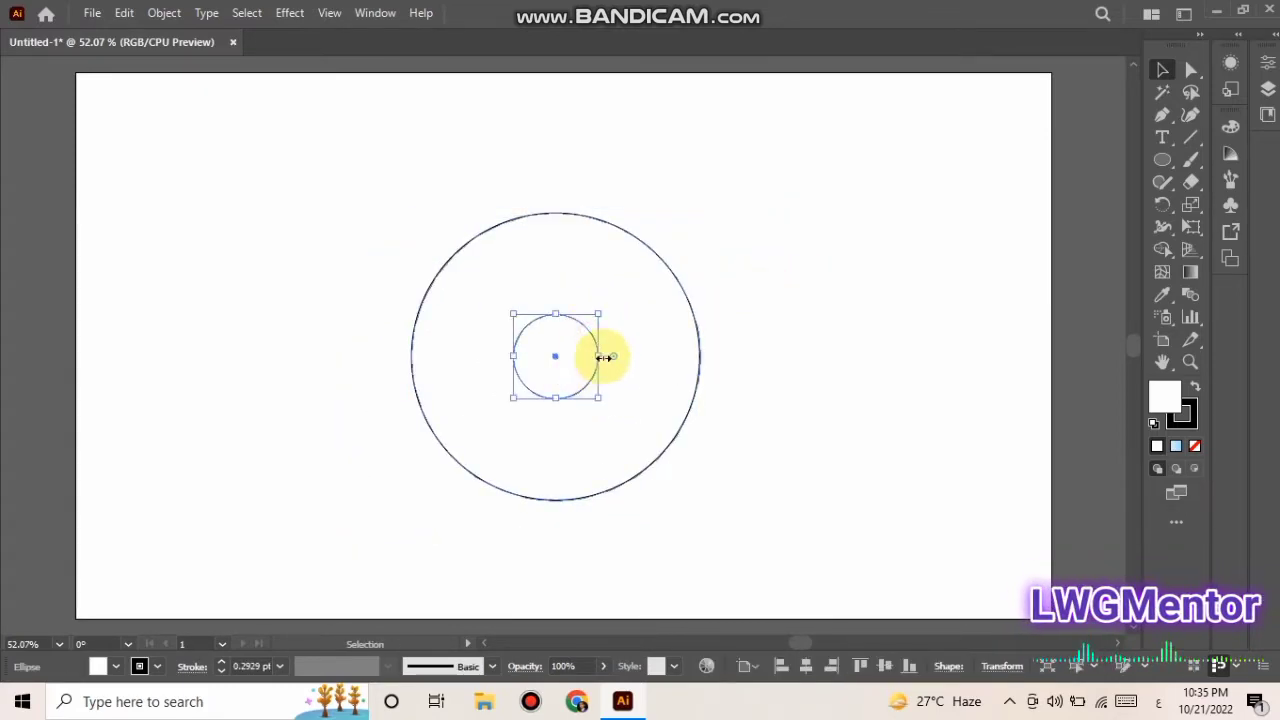
pyautogui.press('a')
pyautogui.press('v')
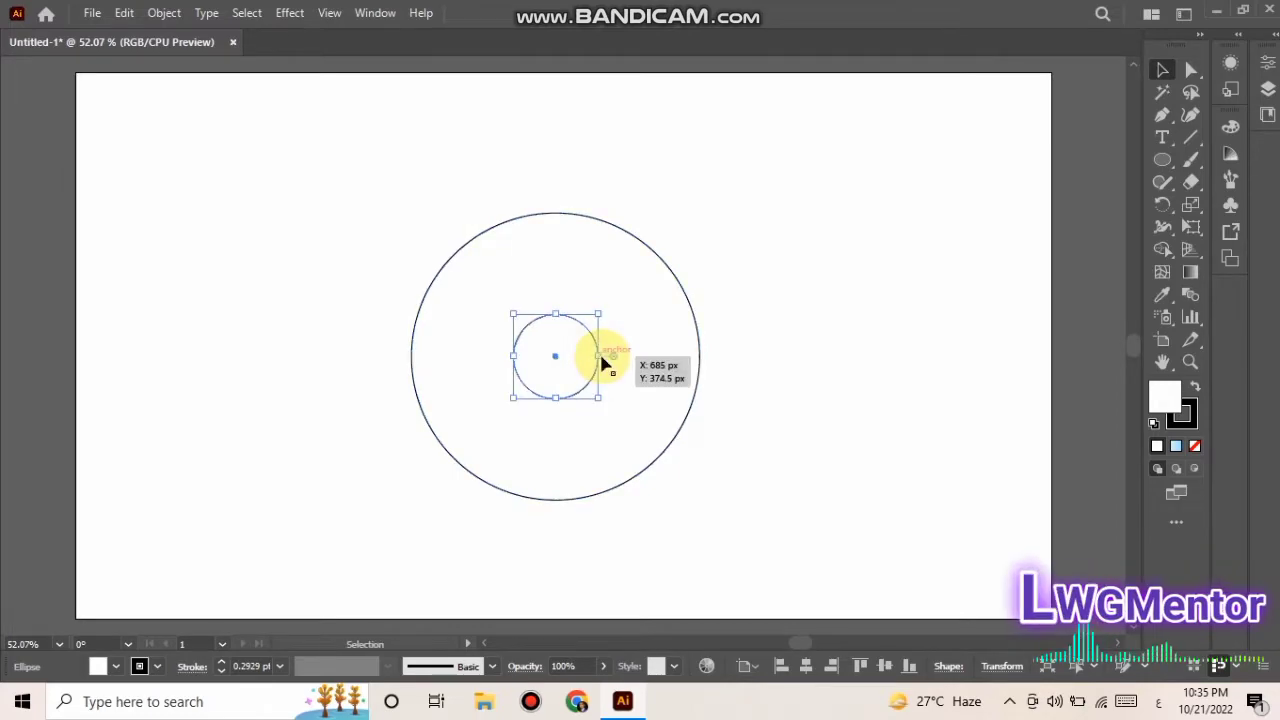
# Make an unfilled 245 px circle touching the big circle's right edge, then reselect the big circle
pyautogui.moveTo(600, 357); pyautogui.dragTo(706, 346)
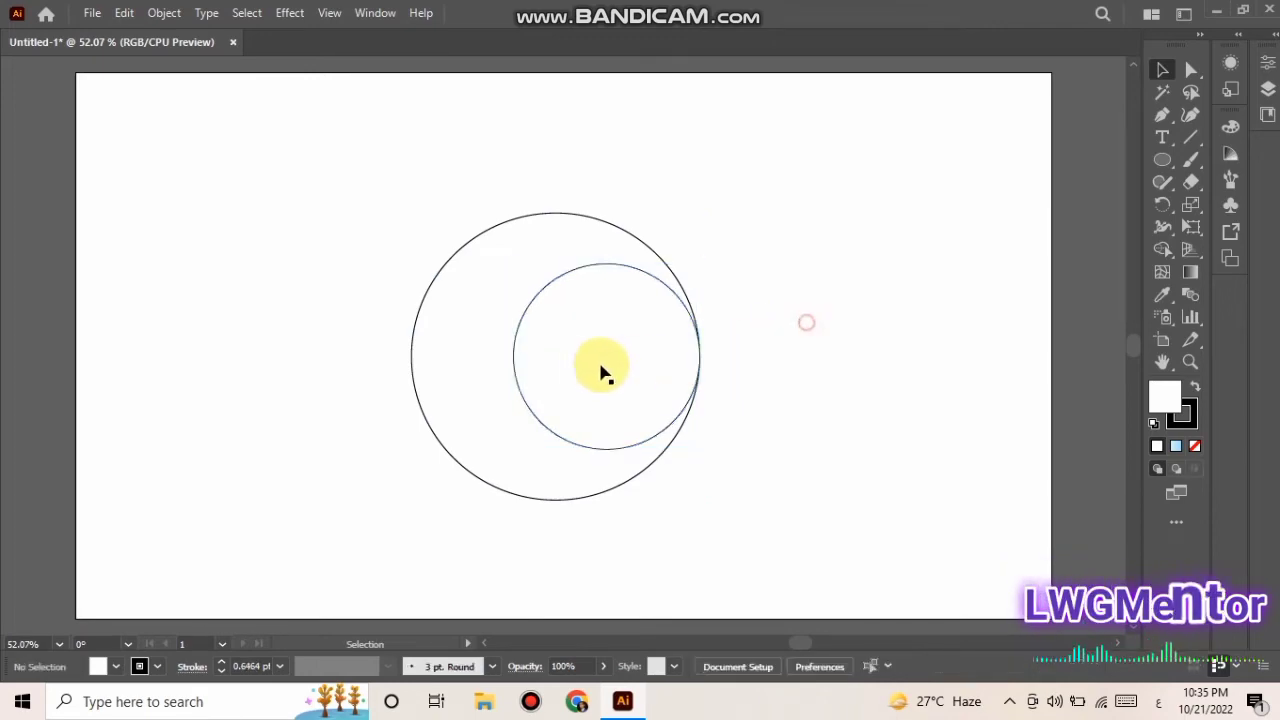
pyautogui.click(116, 666)
pyautogui.click(19, 566)
pyautogui.click(766, 363)
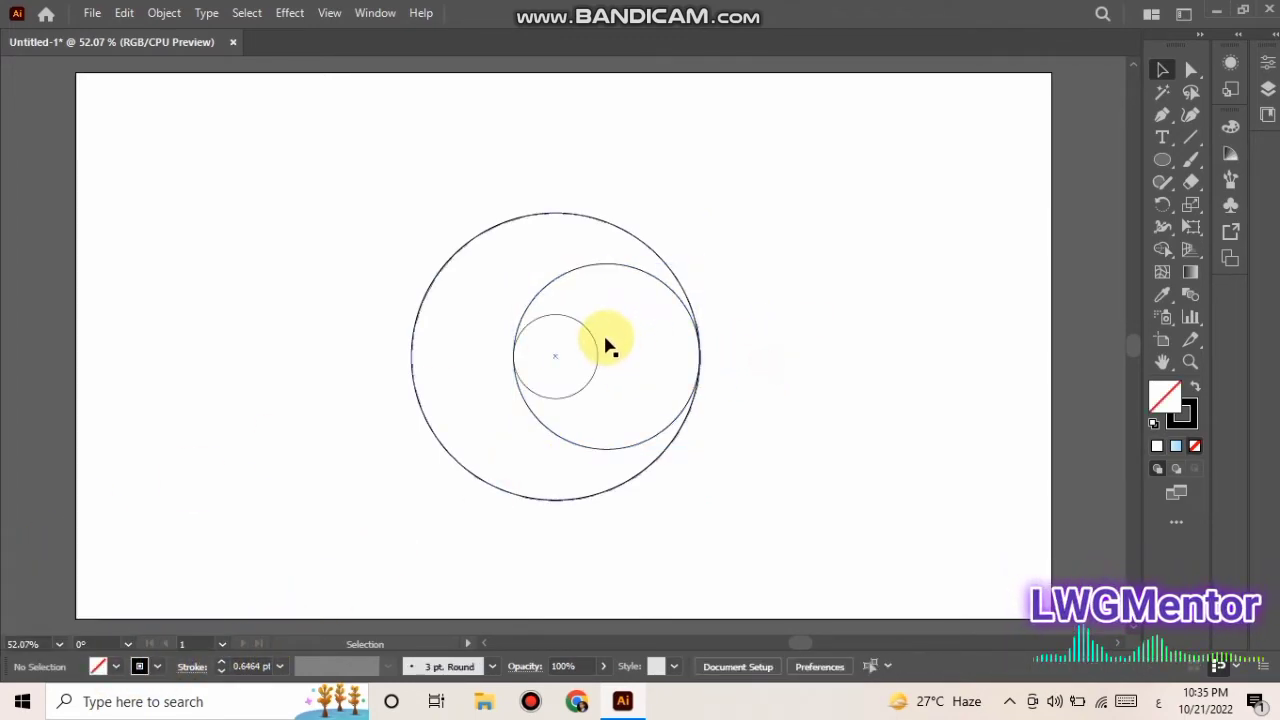
pyautogui.moveTo(591, 328)
pyautogui.mouseDown()
pyautogui.moveTo(588, 340)
pyautogui.moveTo(598, 335)
pyautogui.mouseUp()
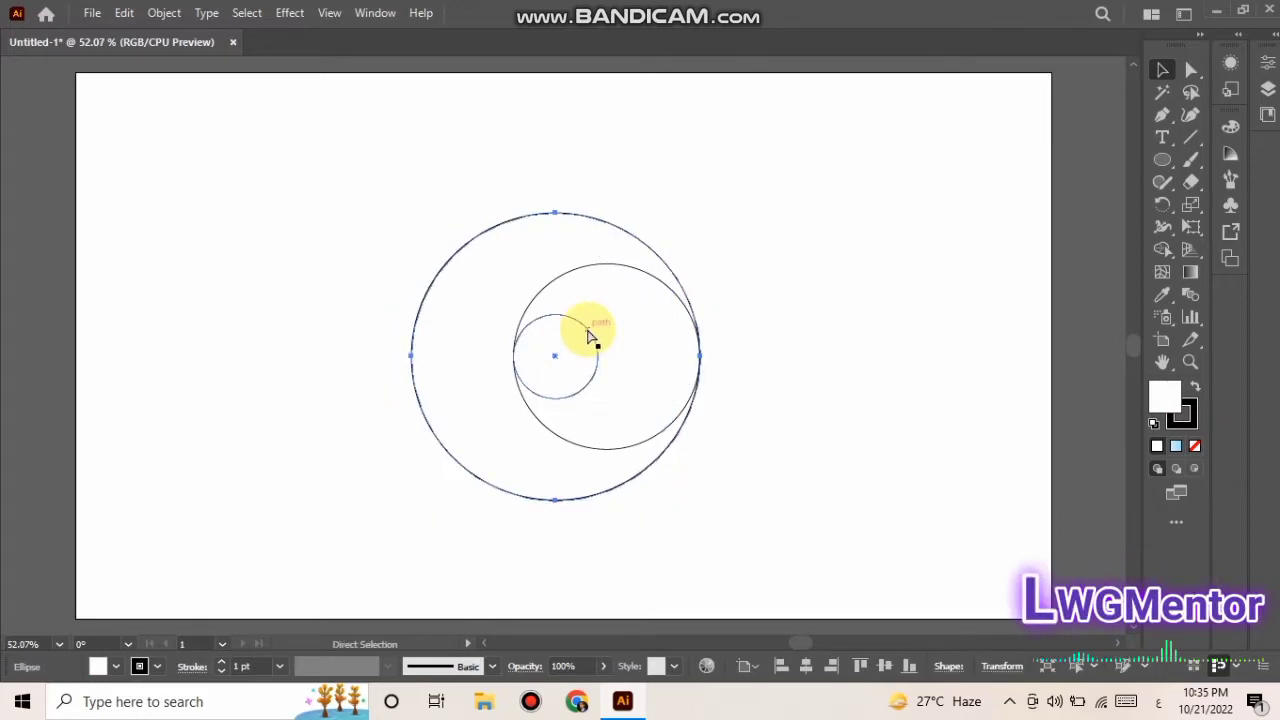
pyautogui.click(116, 666)
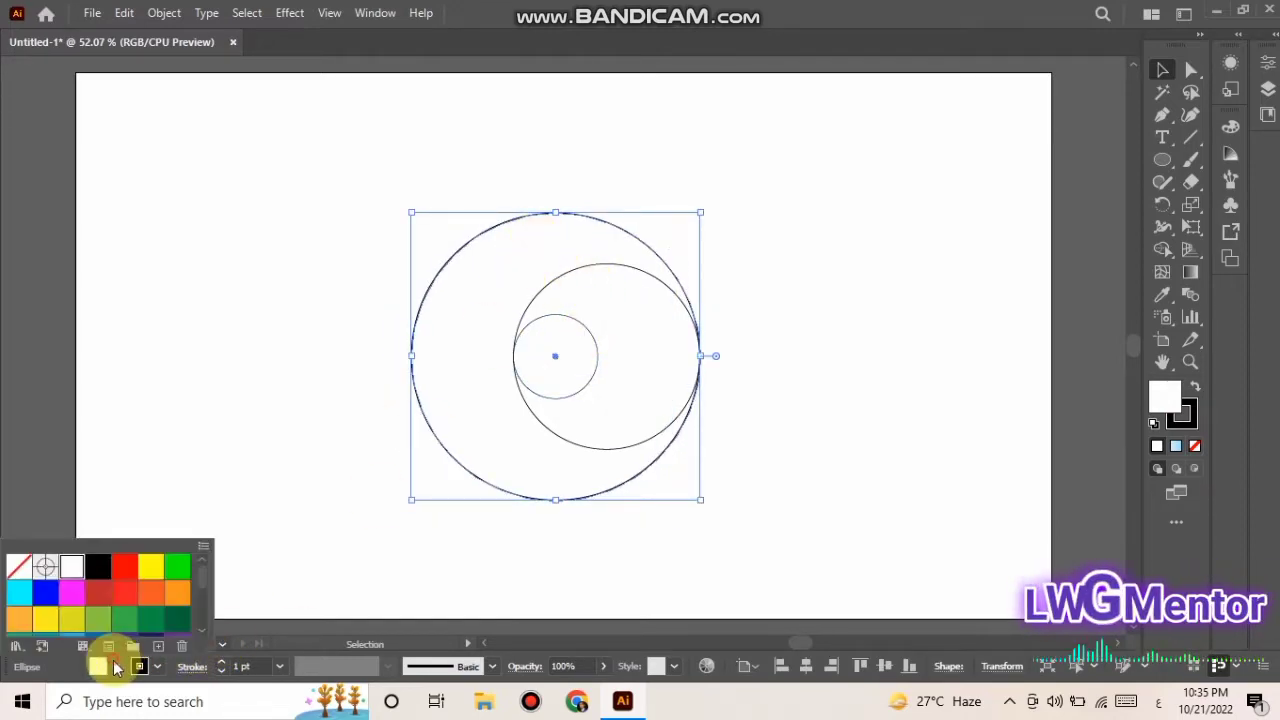
# Remove the big circle's fill, then copy and paste the small centre circle in place
pyautogui.click(30, 565)
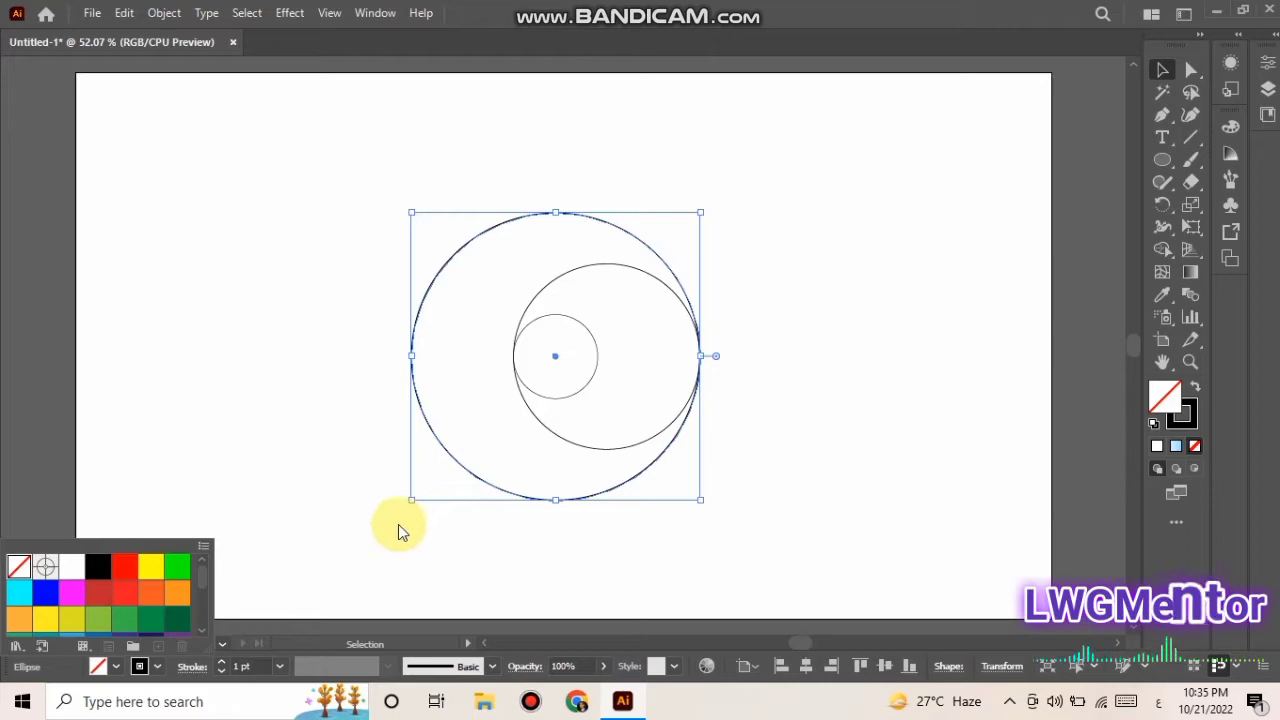
pyautogui.click(580, 342)
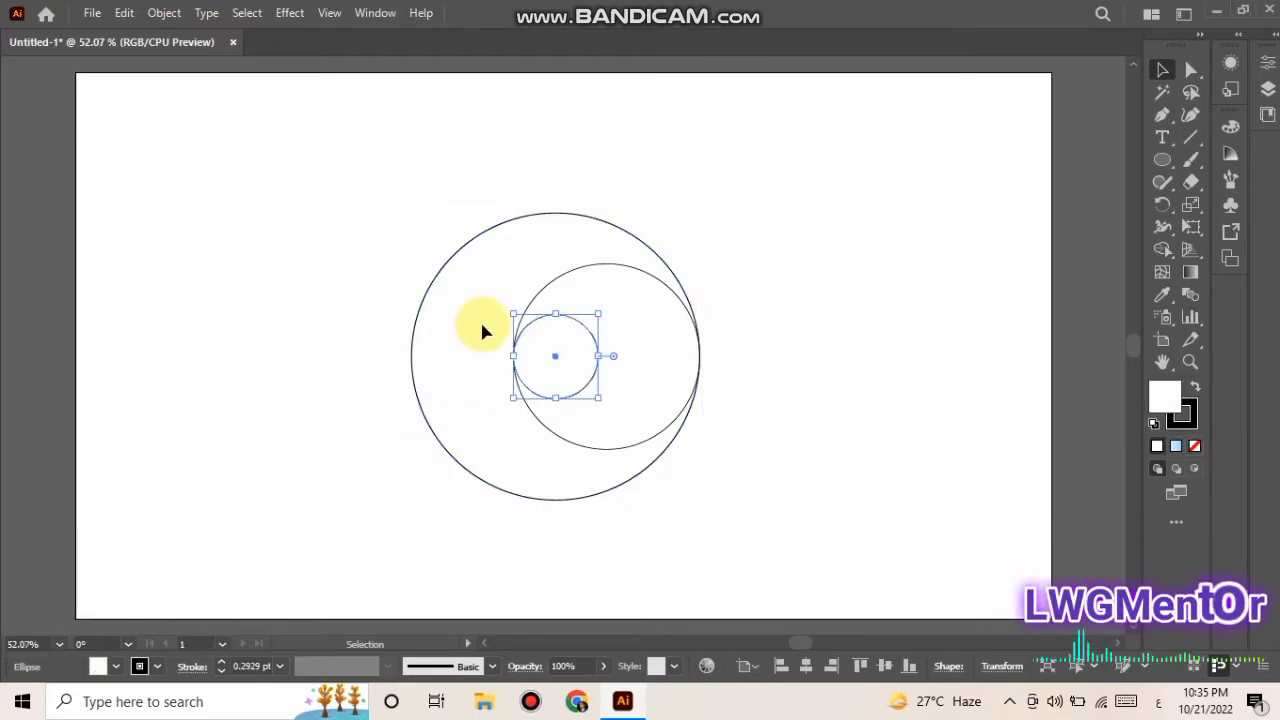
pyautogui.click(124, 12)
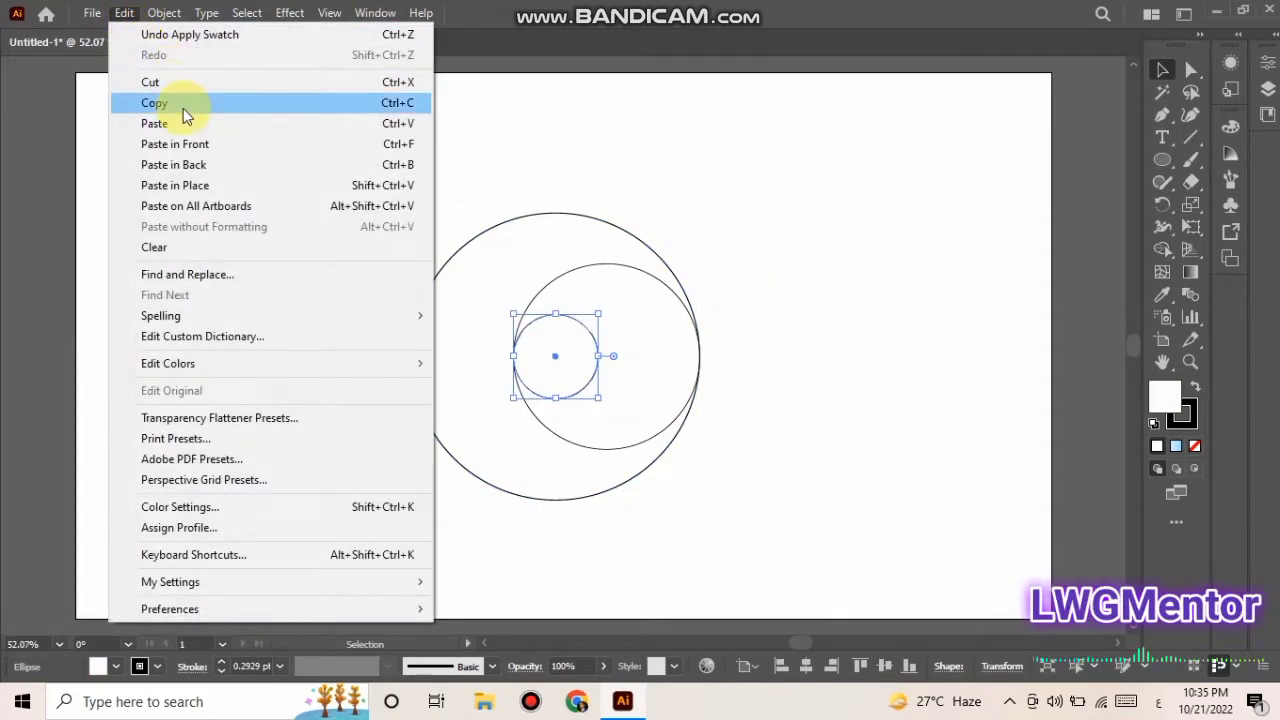
pyautogui.click(159, 101)
pyautogui.click(124, 12)
pyautogui.click(190, 185)
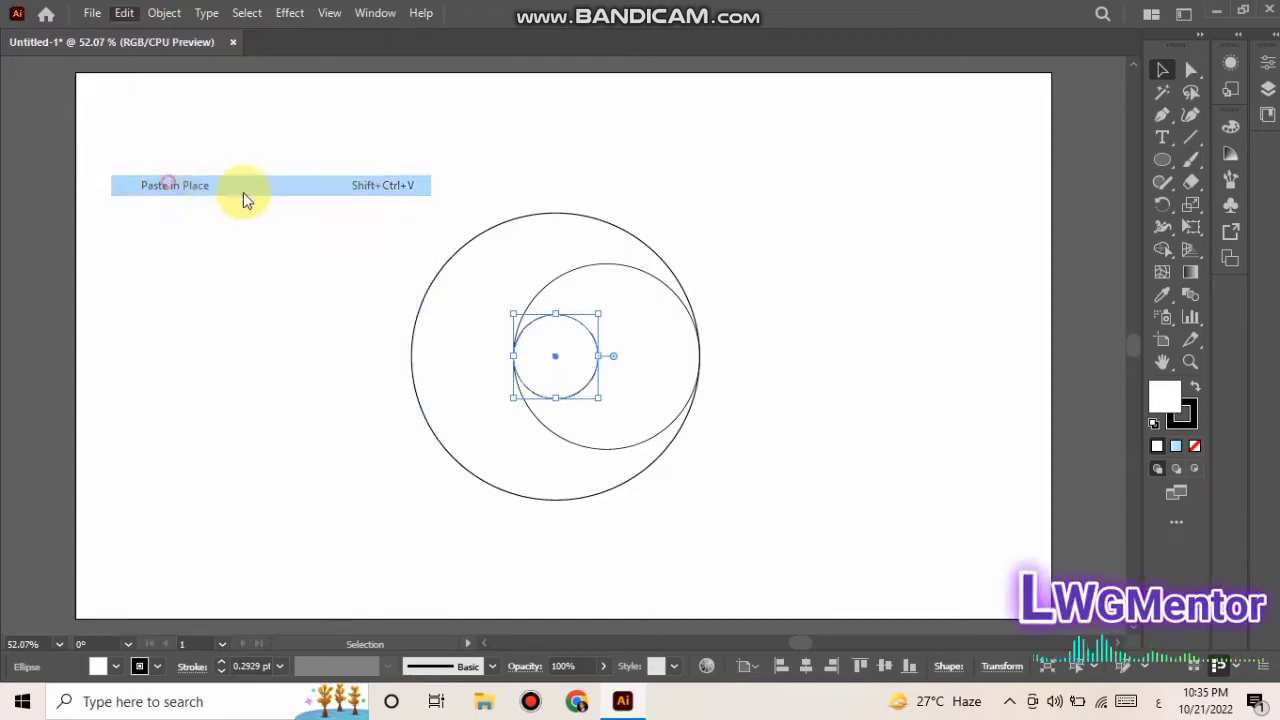
# Scale the pasted copy left into an unfilled 245 px circle touching the left edge
pyautogui.moveTo(513, 355); pyautogui.dragTo(414, 362)
pyautogui.click(297, 451)
pyautogui.click(580, 337)
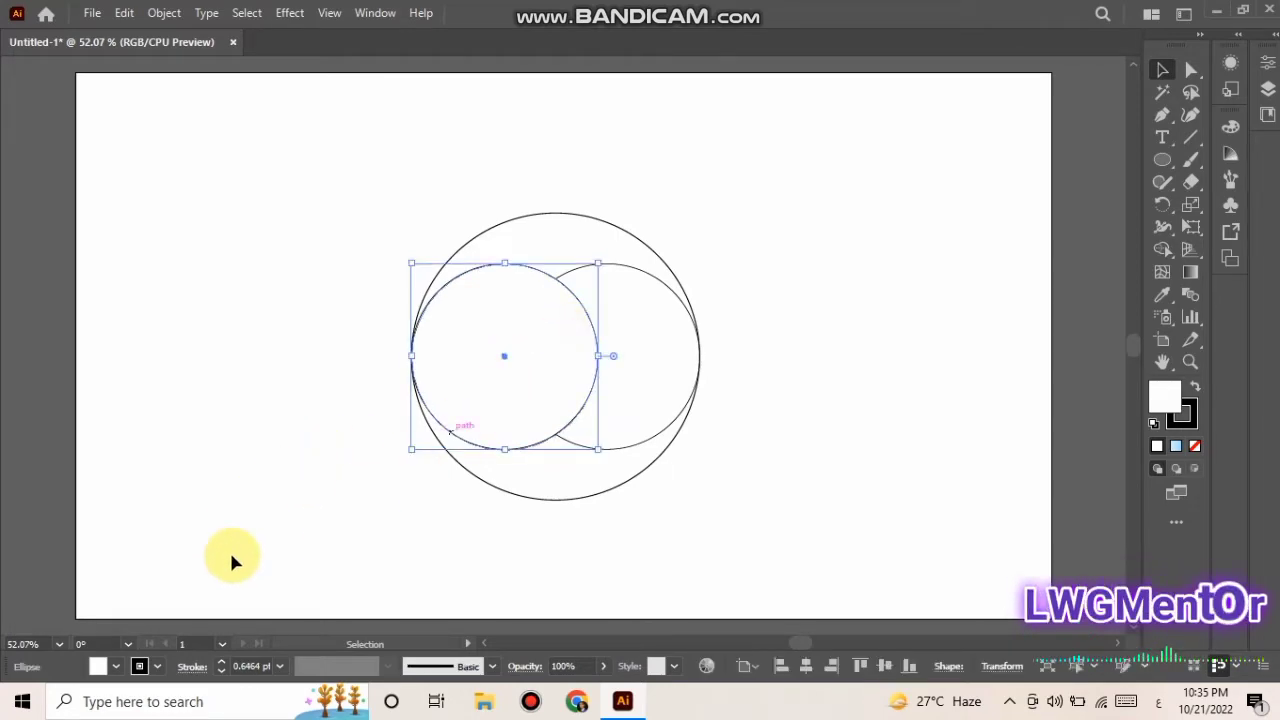
pyautogui.click(116, 666)
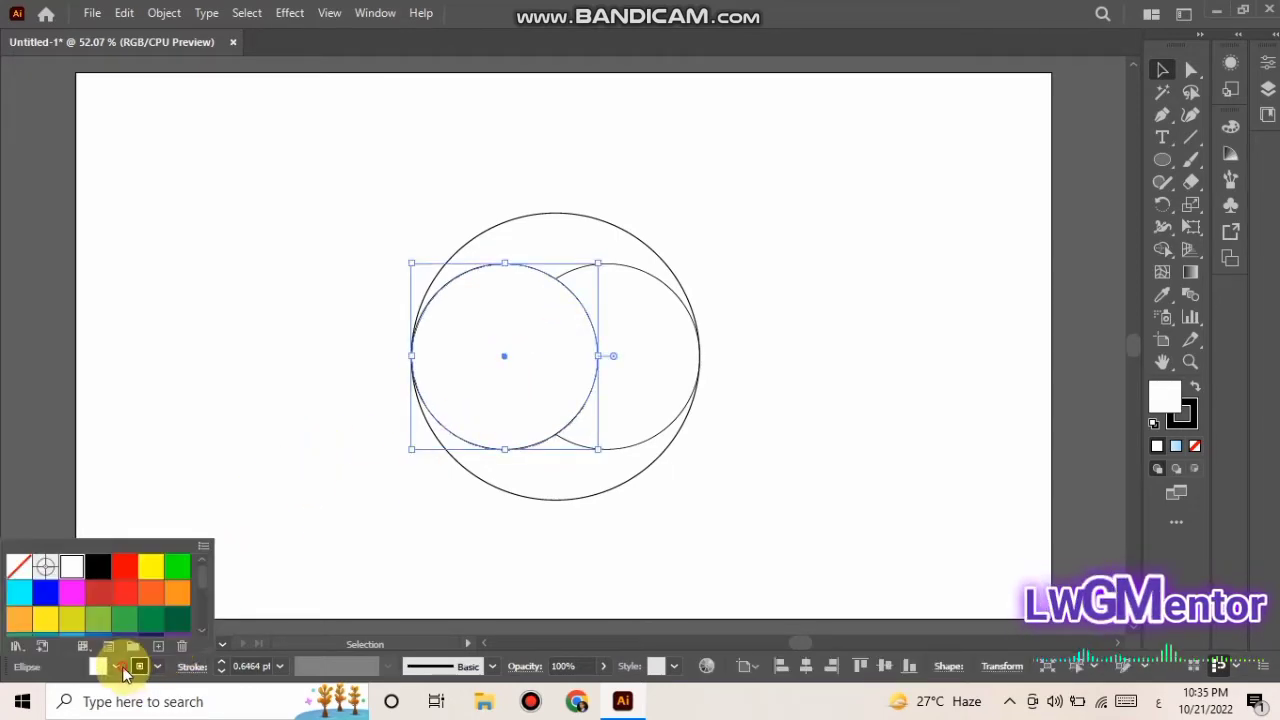
pyautogui.click(31, 563)
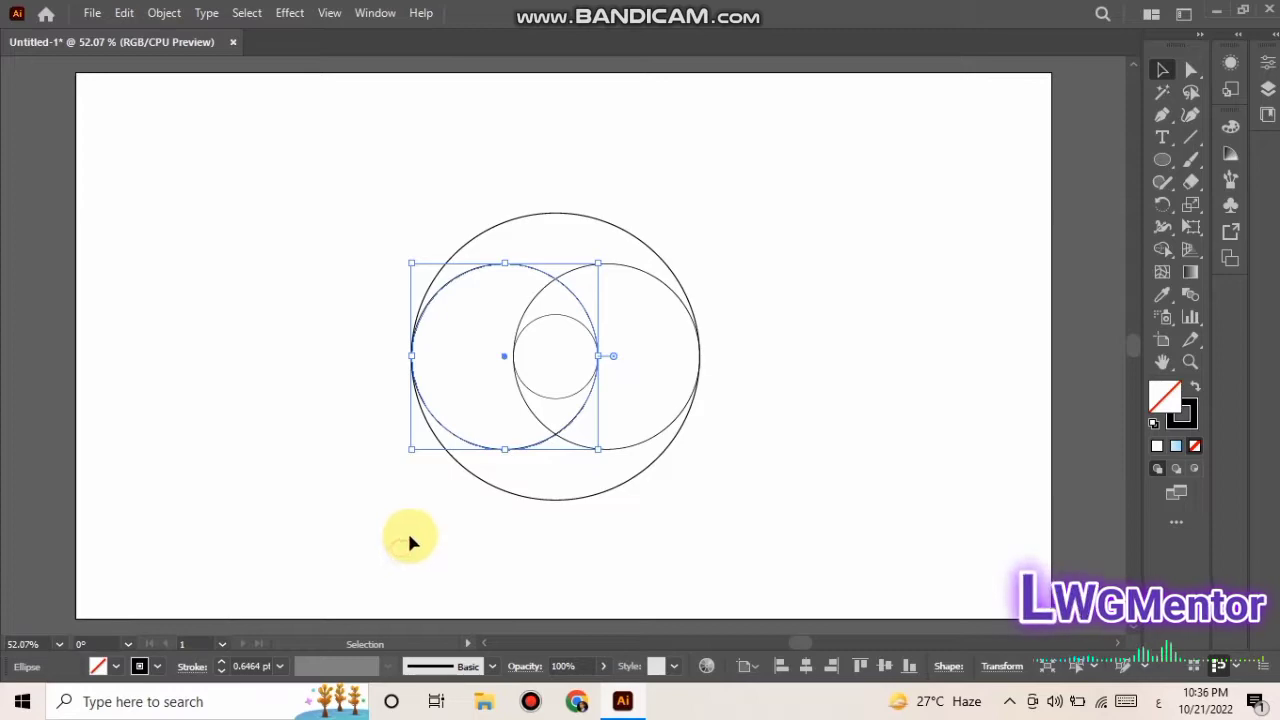
pyautogui.click(553, 302)
pyautogui.click(561, 343)
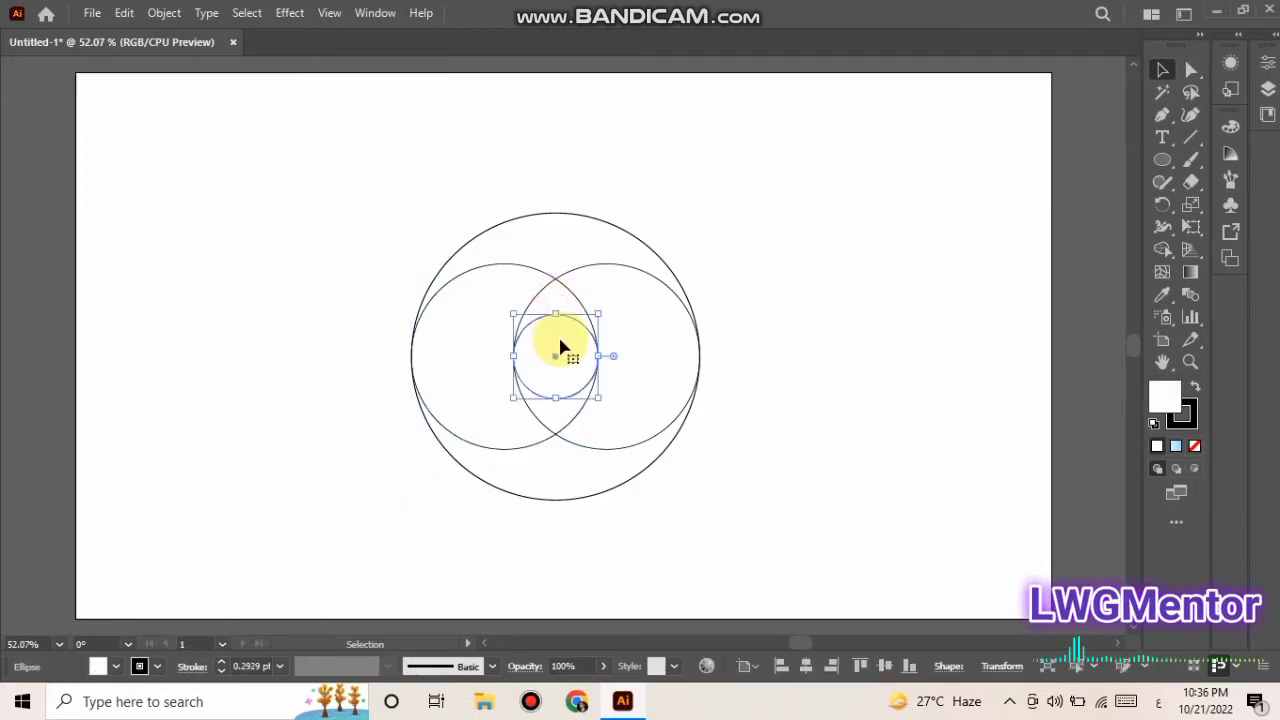
pyautogui.press('a')
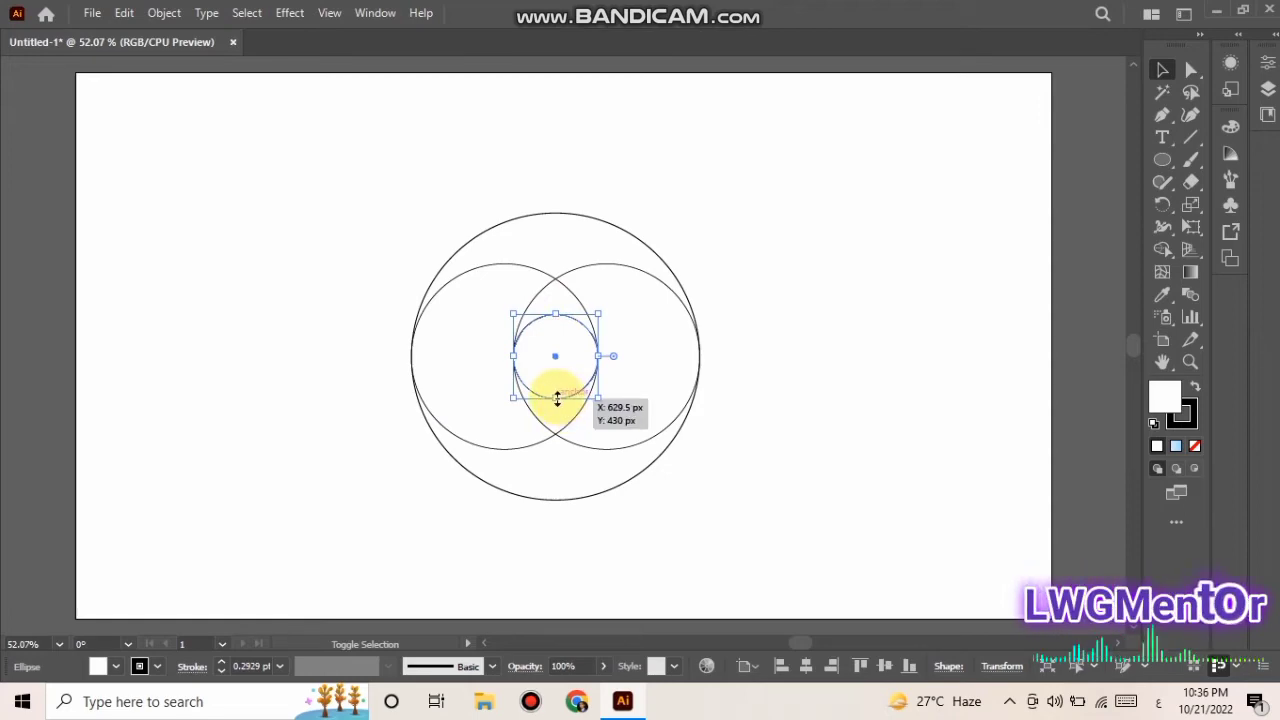
# Grow a copy downward into an unfilled 245 px circle touching the bottom edge
pyautogui.moveTo(557, 399); pyautogui.dragTo(558, 503)
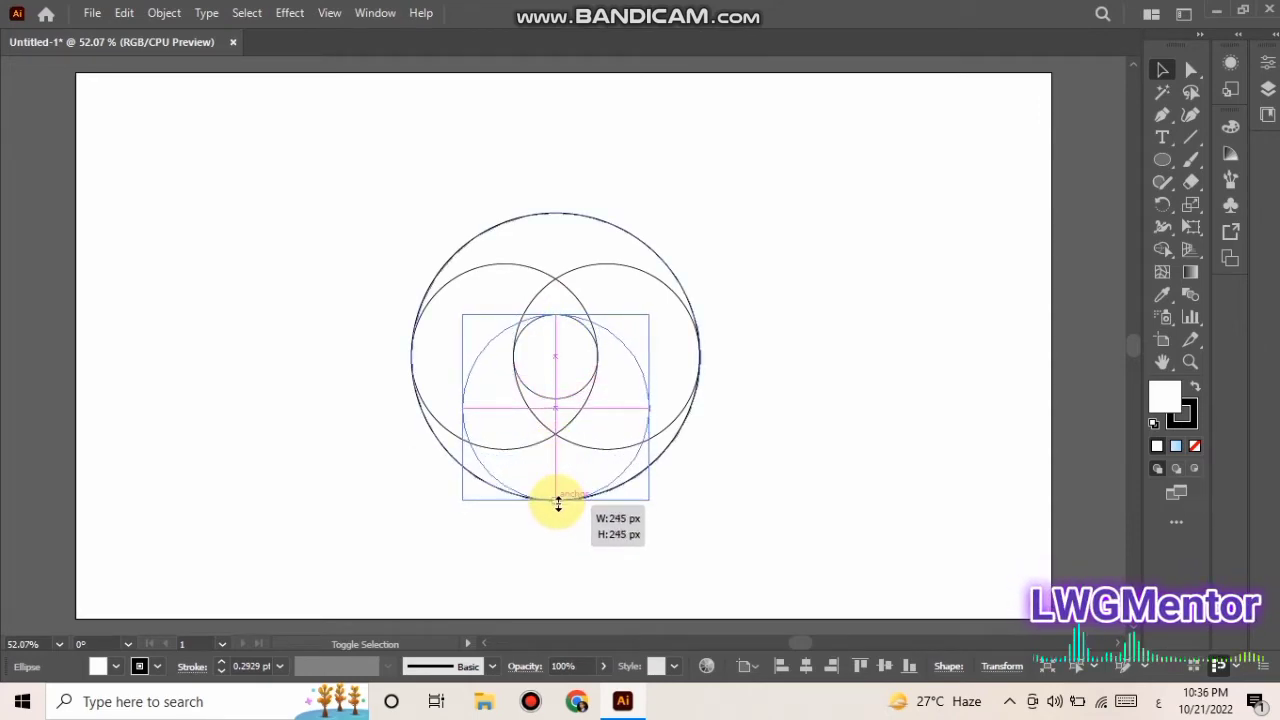
pyautogui.moveTo(559, 500); pyautogui.dragTo(559, 505)
pyautogui.click(97, 666)
pyautogui.click(20, 563)
# Add a matching 245 px circle at the top edge and marquee-select all circles
pyautogui.click(491, 380)
pyautogui.click(558, 399)
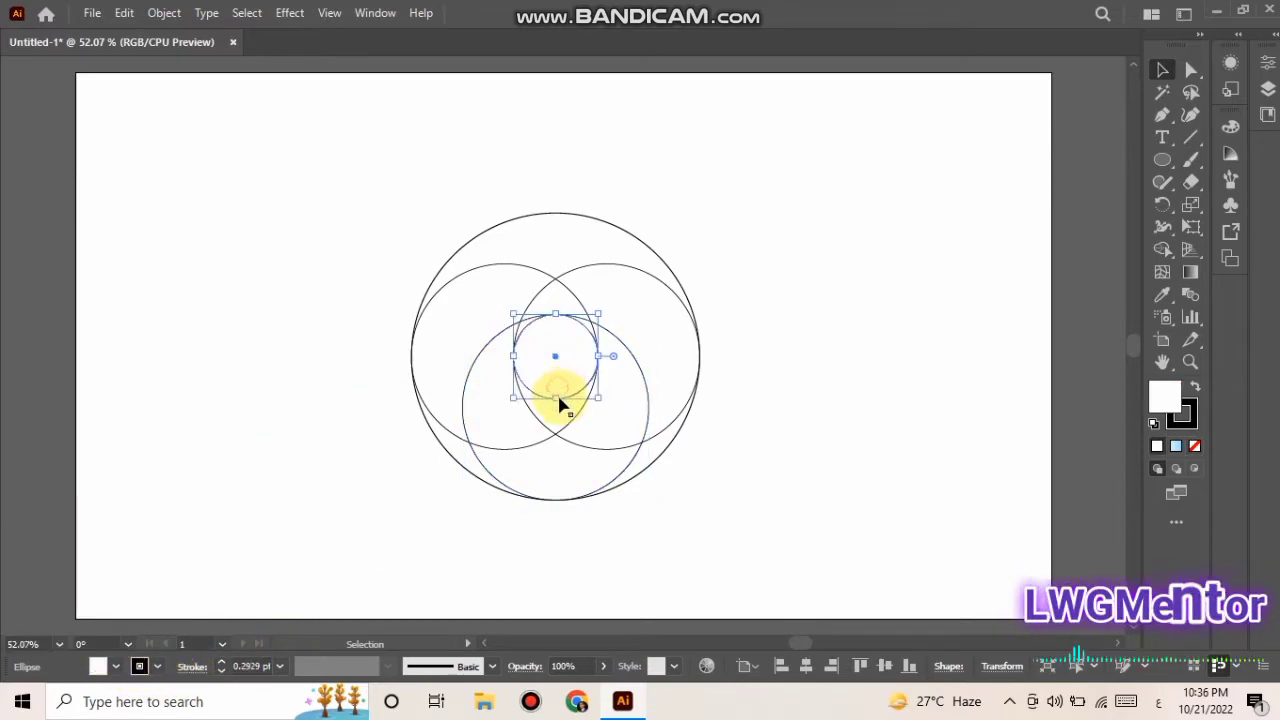
pyautogui.press('a')
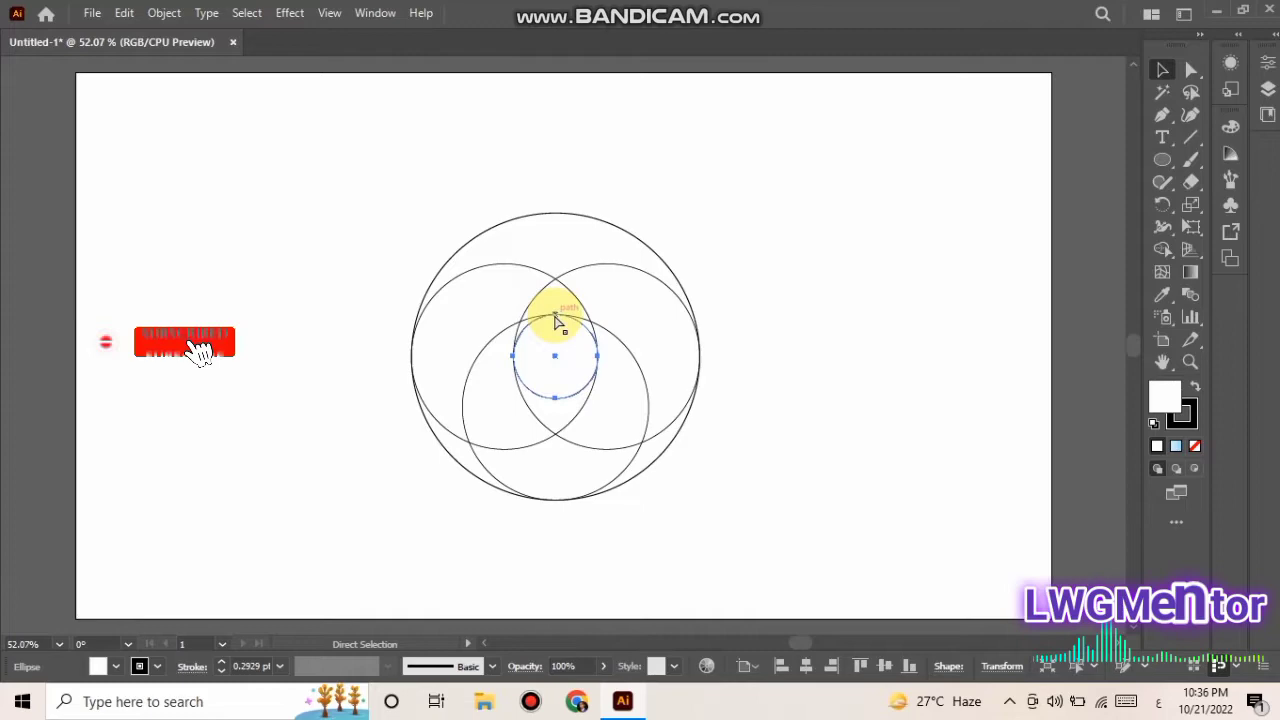
pyautogui.press('v')
pyautogui.moveTo(556, 314); pyautogui.dragTo(559, 215)
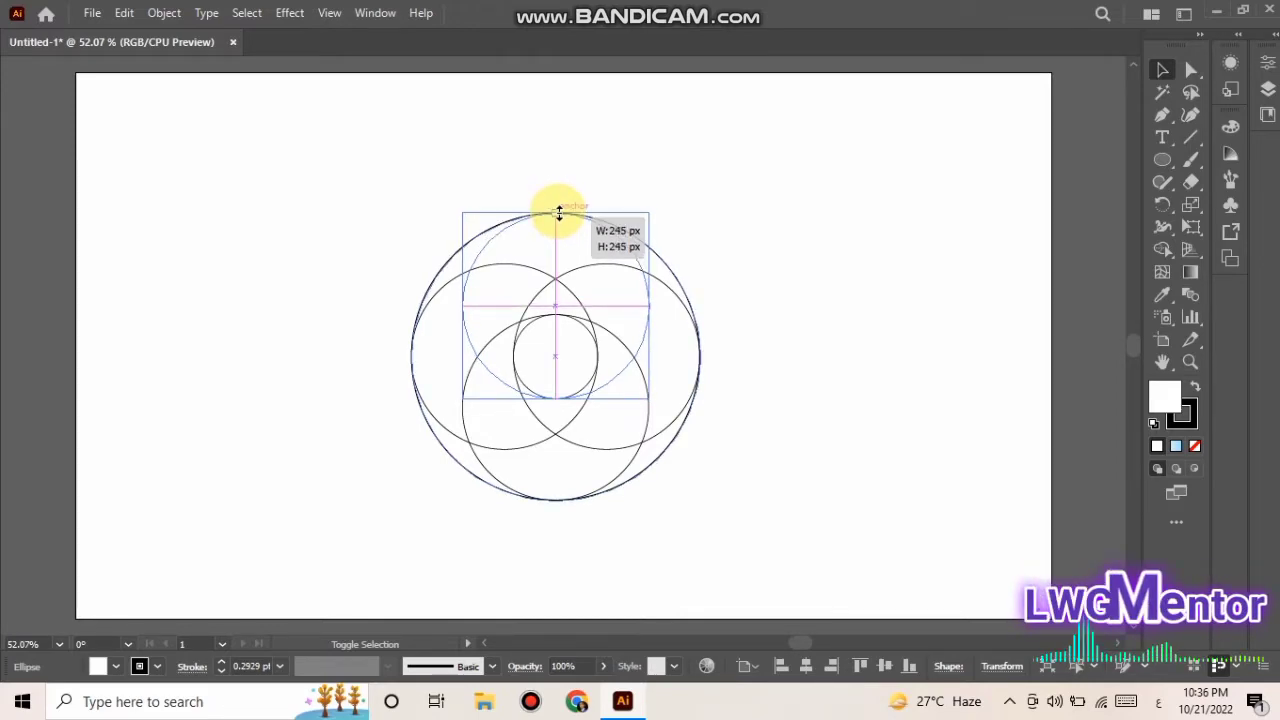
pyautogui.moveTo(559, 210); pyautogui.dragTo(559, 210)
pyautogui.click(737, 217)
pyautogui.moveTo(749, 229); pyautogui.dragTo(335, 490)
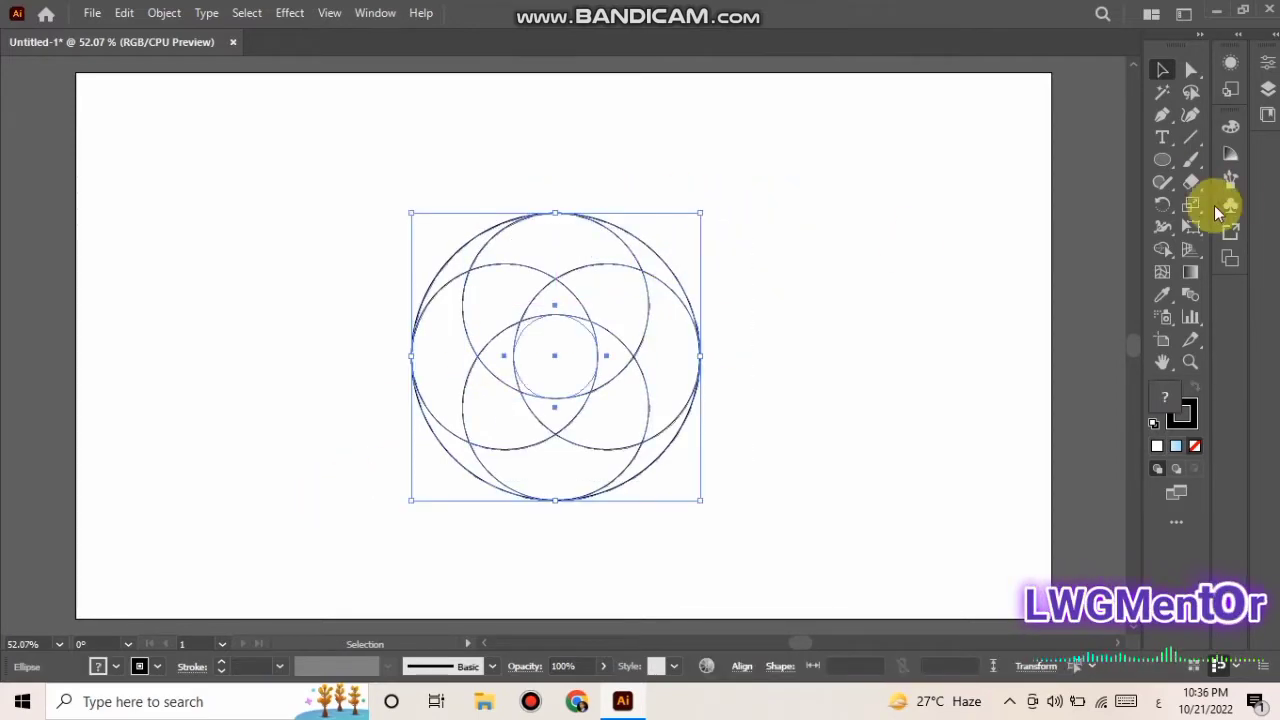
# Briefly try the Shape Builder, reselect the circles, then select the right 245 px circle
pyautogui.click(1162, 249)
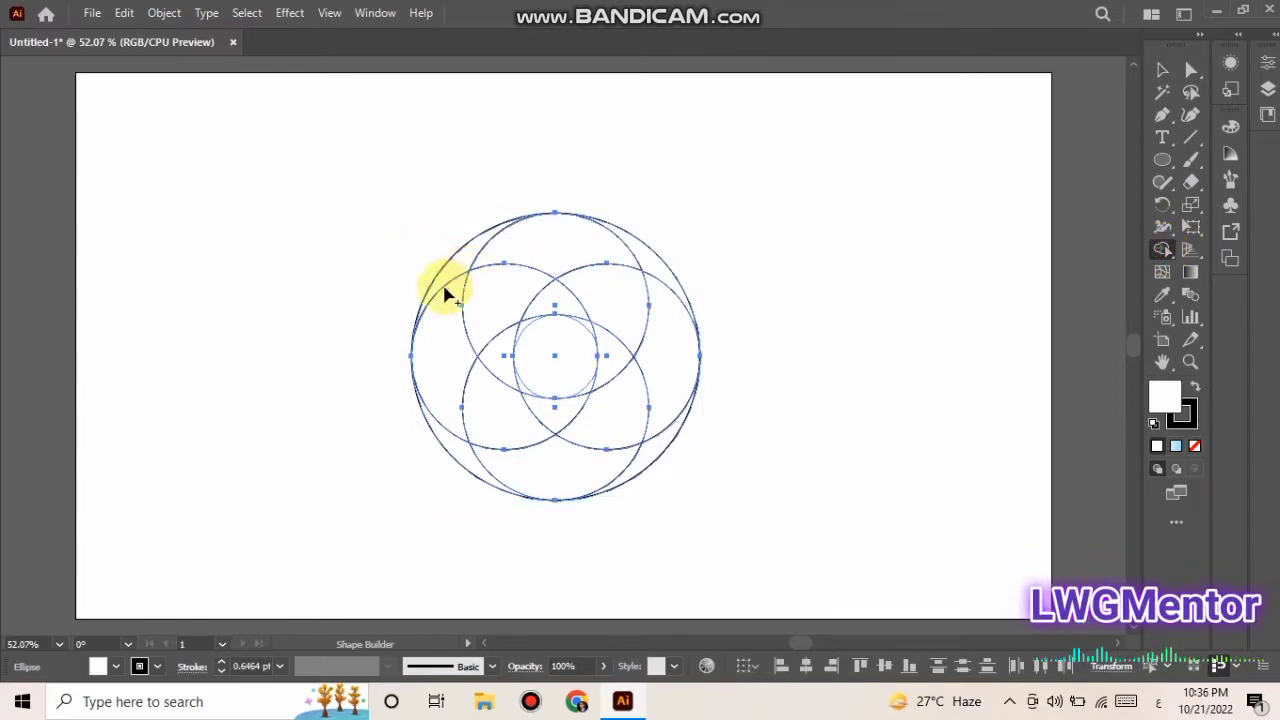
pyautogui.click(1162, 70)
pyautogui.click(739, 182)
pyautogui.moveTo(268, 533); pyautogui.dragTo(508, 480)
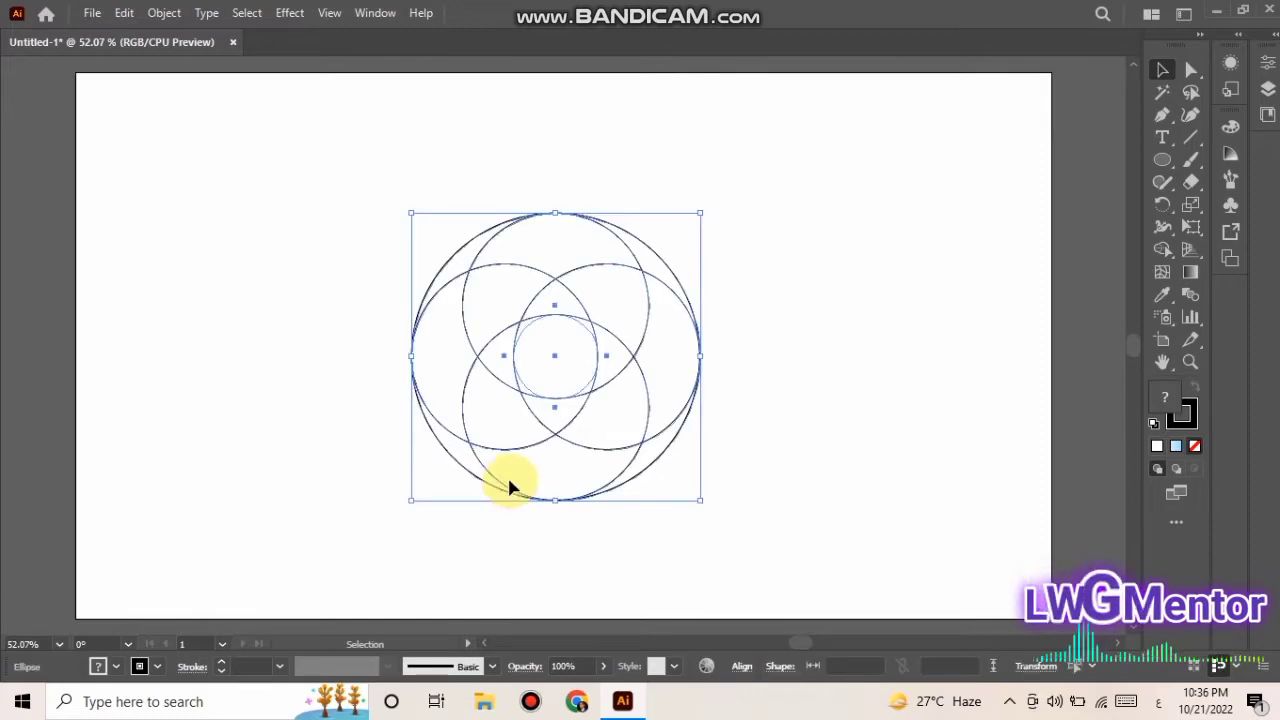
pyautogui.click(678, 348)
pyautogui.click(623, 323)
pyautogui.click(665, 347)
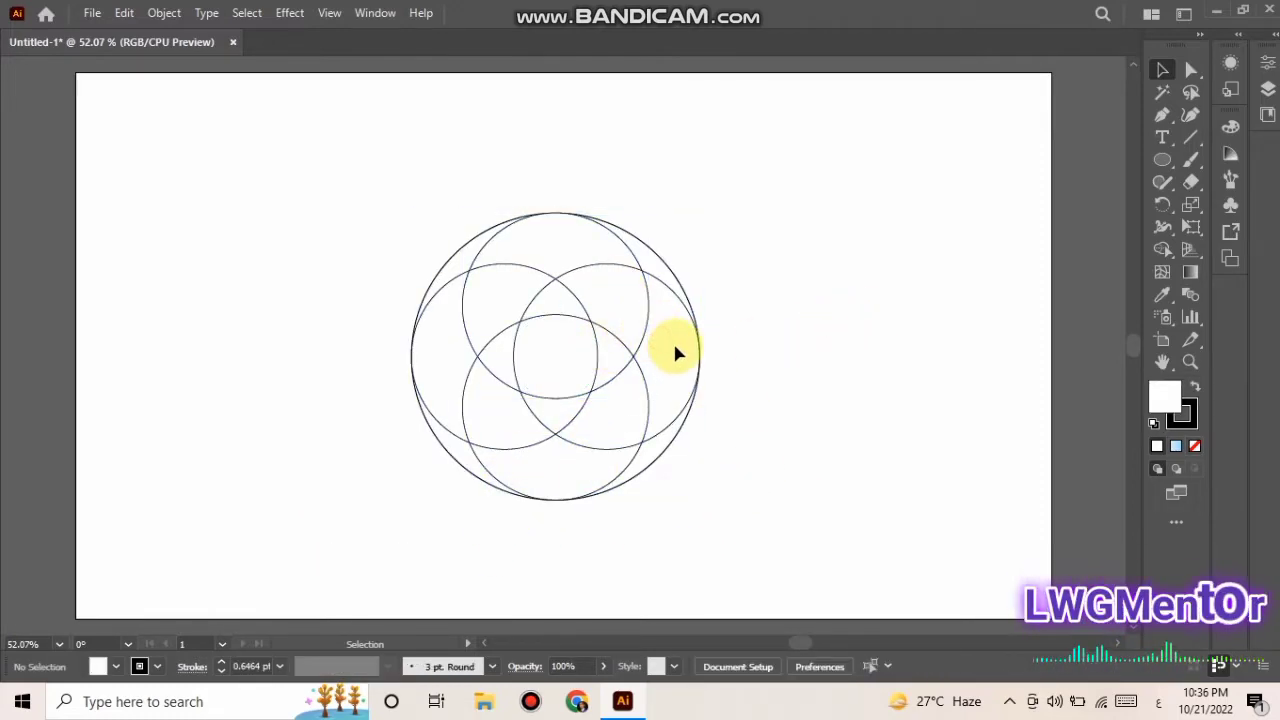
pyautogui.click(678, 293)
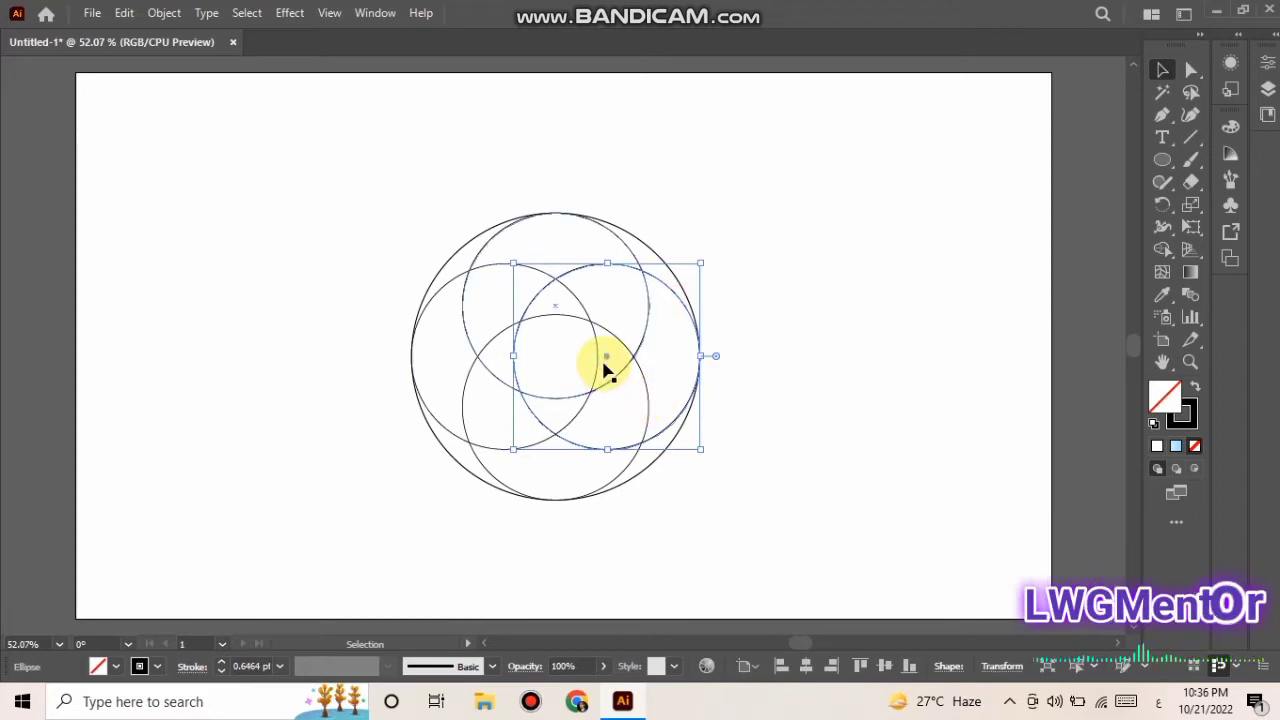
# Copy the right circle, enlarge it to 245 px and fit it against the outer circle's lower right
pyautogui.moveTo(605, 370); pyautogui.dragTo(609, 390)
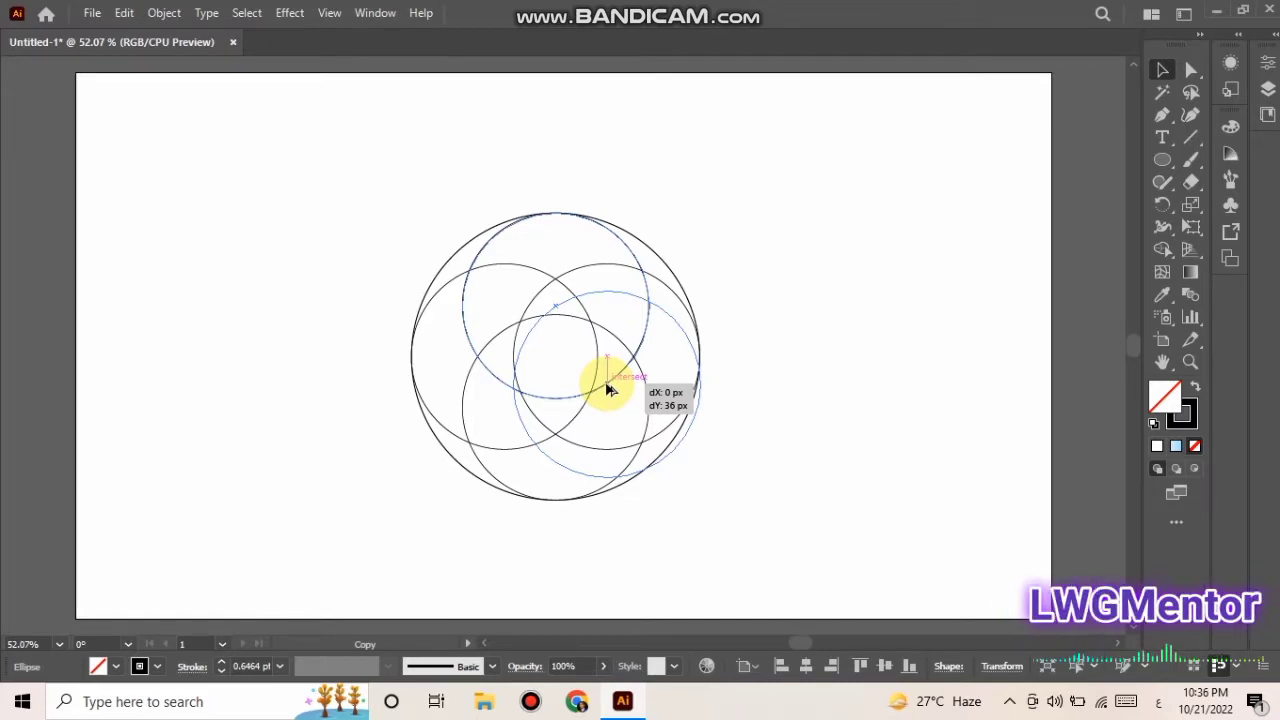
pyautogui.moveTo(608, 388); pyautogui.dragTo(610, 395)
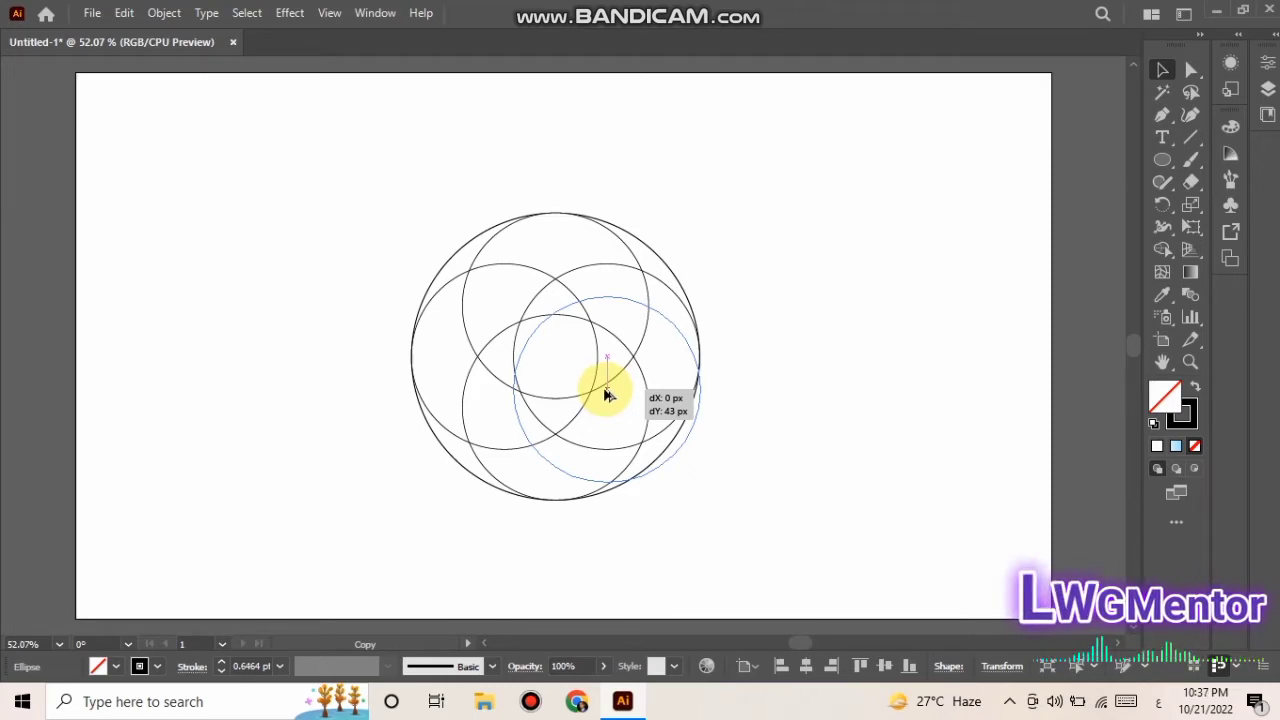
pyautogui.moveTo(605, 395); pyautogui.dragTo(592, 388)
pyautogui.moveTo(686, 475); pyautogui.dragTo(696, 492)
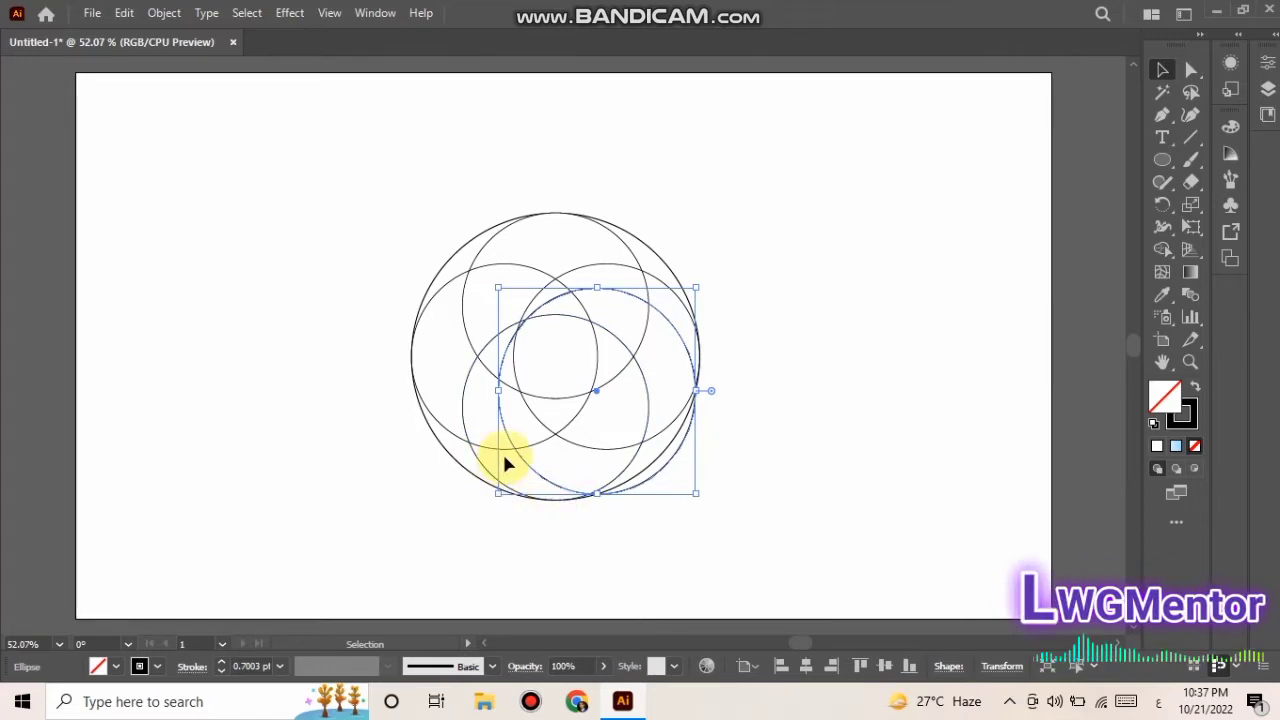
pyautogui.moveTo(597, 396); pyautogui.dragTo(599, 388)
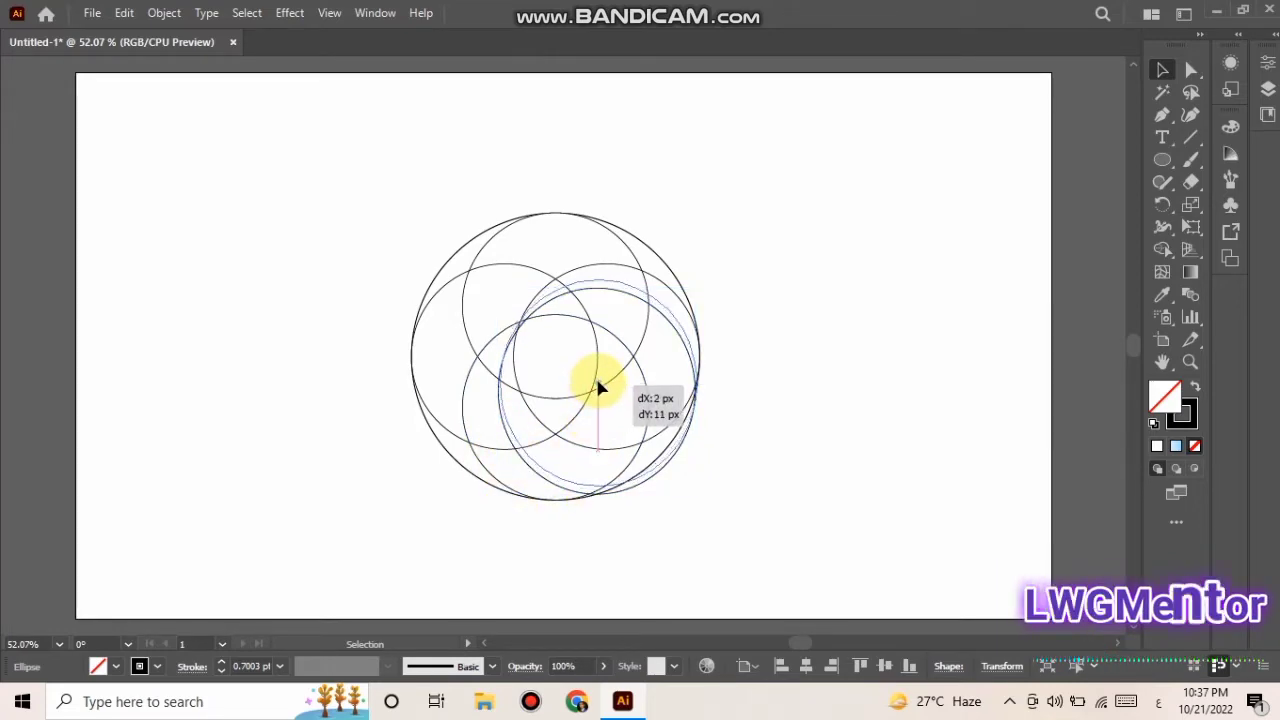
pyautogui.moveTo(599, 388); pyautogui.dragTo(599, 382)
pyautogui.scroll(1, 622, 440)
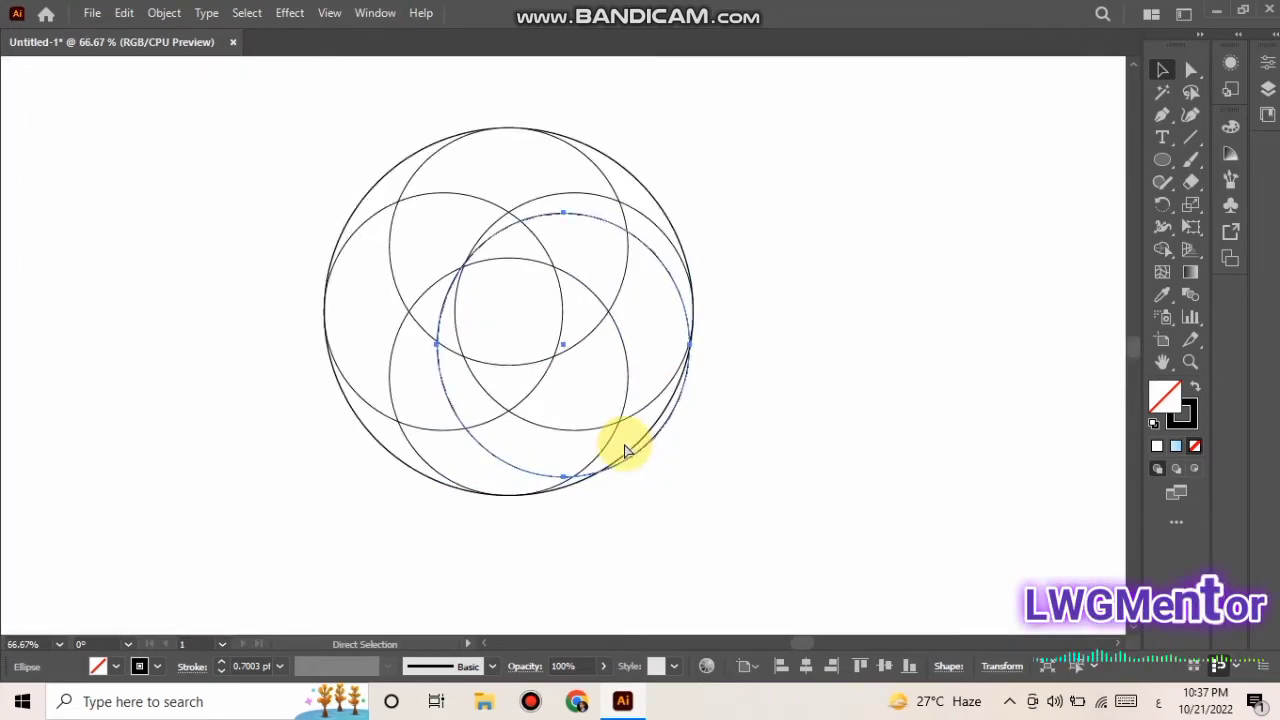
# Select all the circles and set up the Shape Builder with black fill and no stroke
pyautogui.scroll(1, 622, 440)
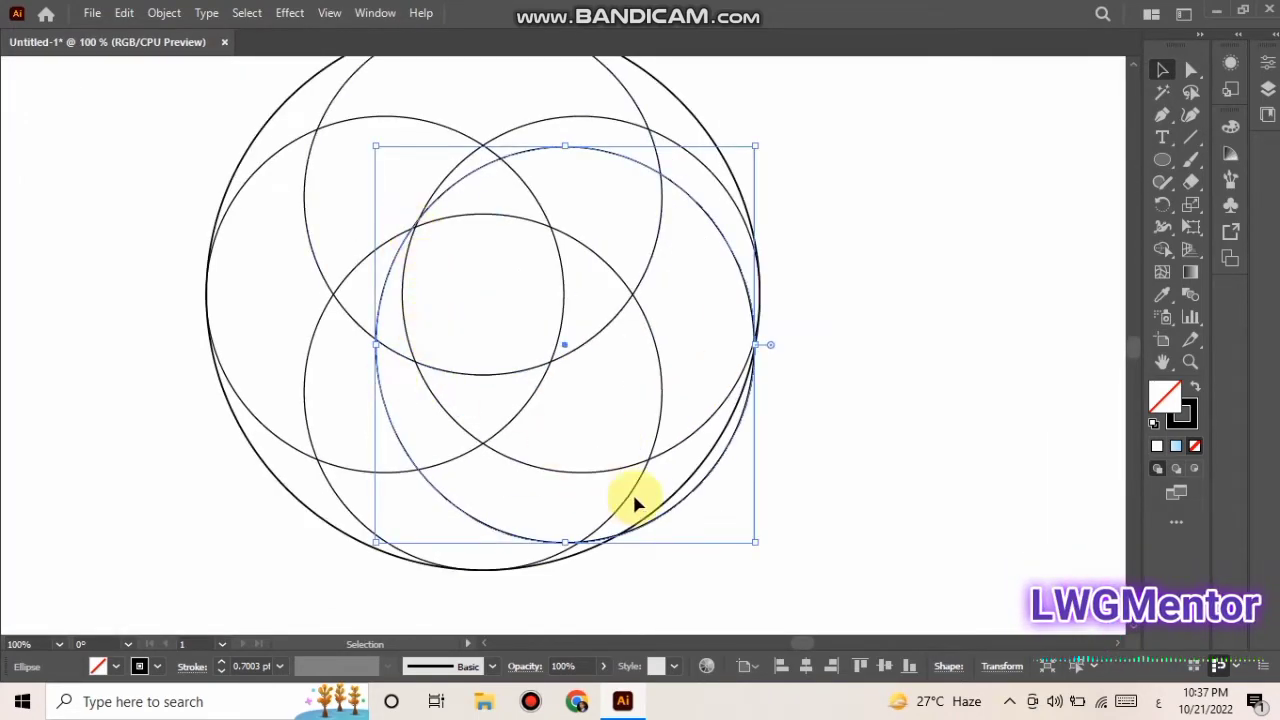
pyautogui.click(557, 612)
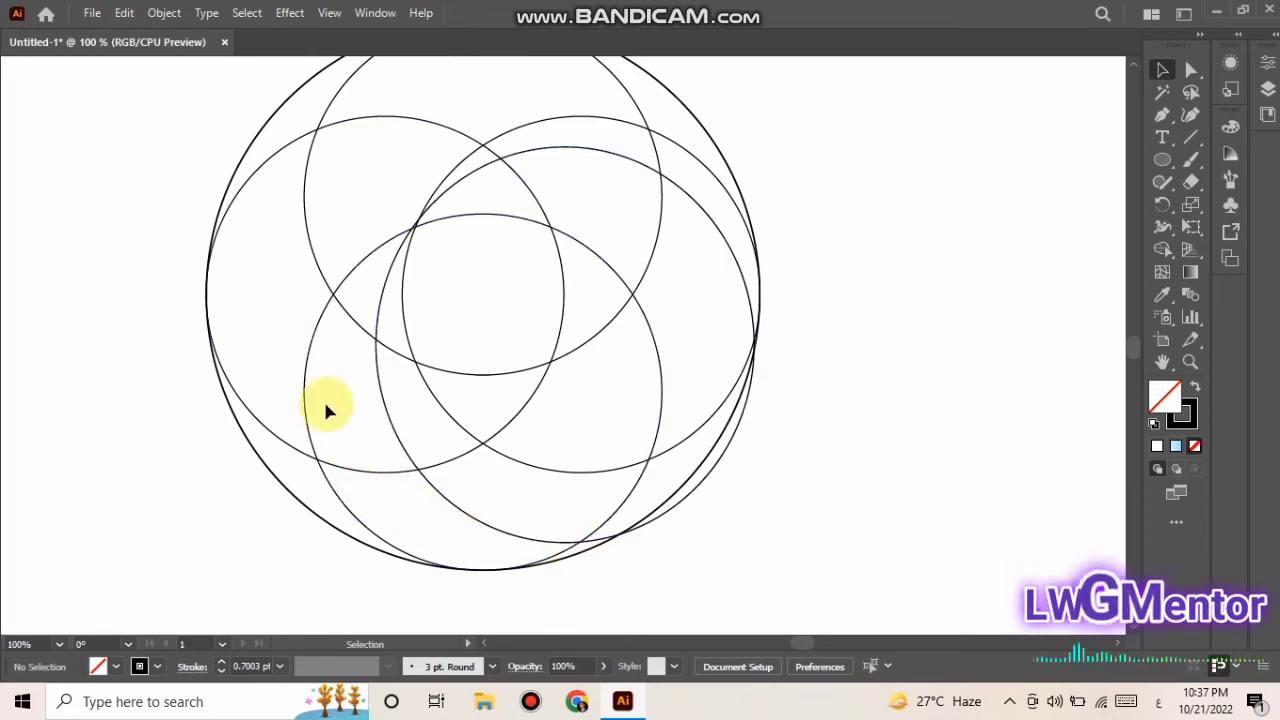
pyautogui.moveTo(812, 127); pyautogui.dragTo(172, 559)
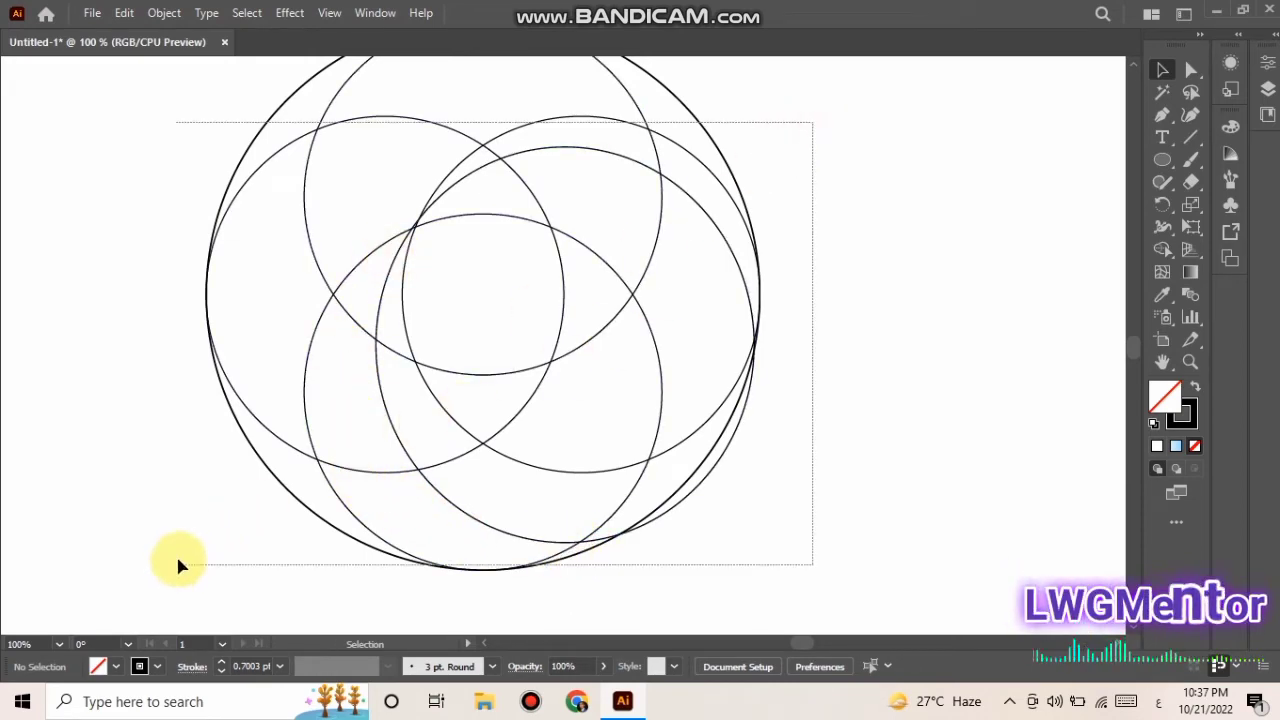
pyautogui.hotkey('ctrl', '-')
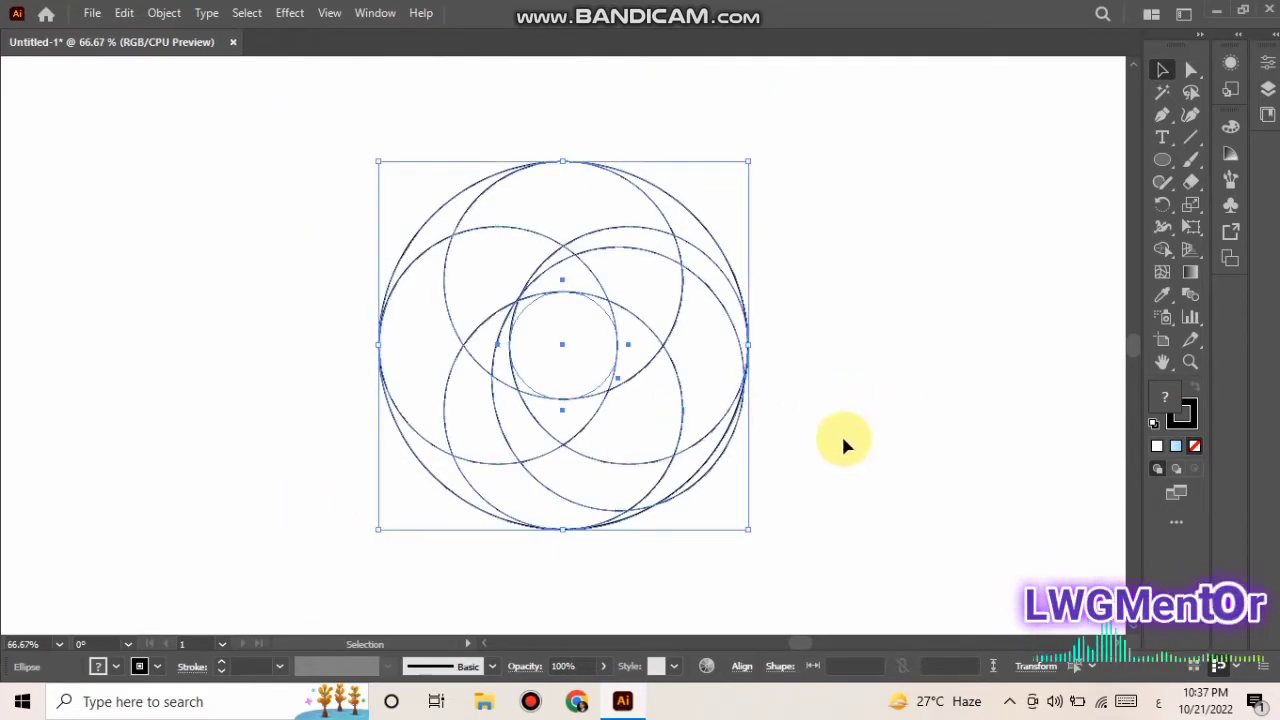
pyautogui.click(1162, 249)
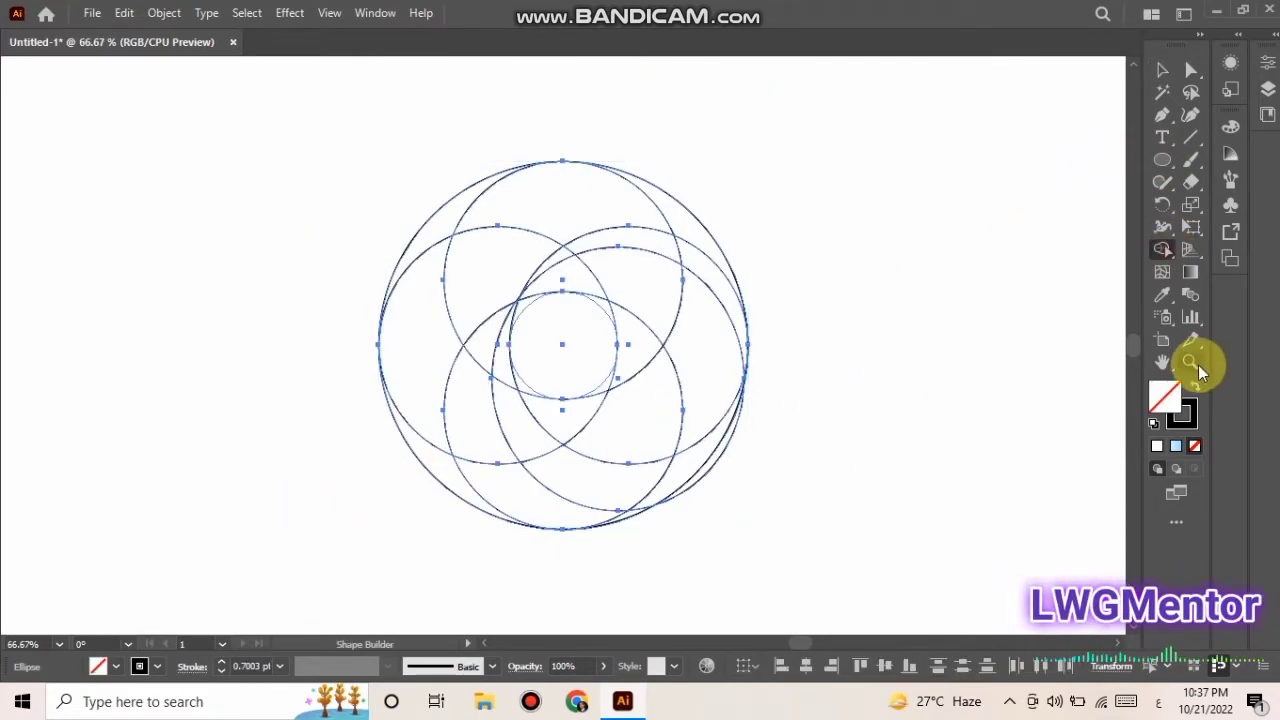
pyautogui.click(1194, 387)
# Merge the top regions, right sliver and eye-tip region into one black shape
pyautogui.moveTo(440, 218)
pyautogui.mouseDown()
pyautogui.moveTo(538, 190)
pyautogui.moveTo(640, 223)
pyautogui.moveTo(677, 286)
pyautogui.moveTo(654, 400)
pyautogui.moveTo(566, 423)
pyautogui.moveTo(623, 257)
pyautogui.mouseUp()
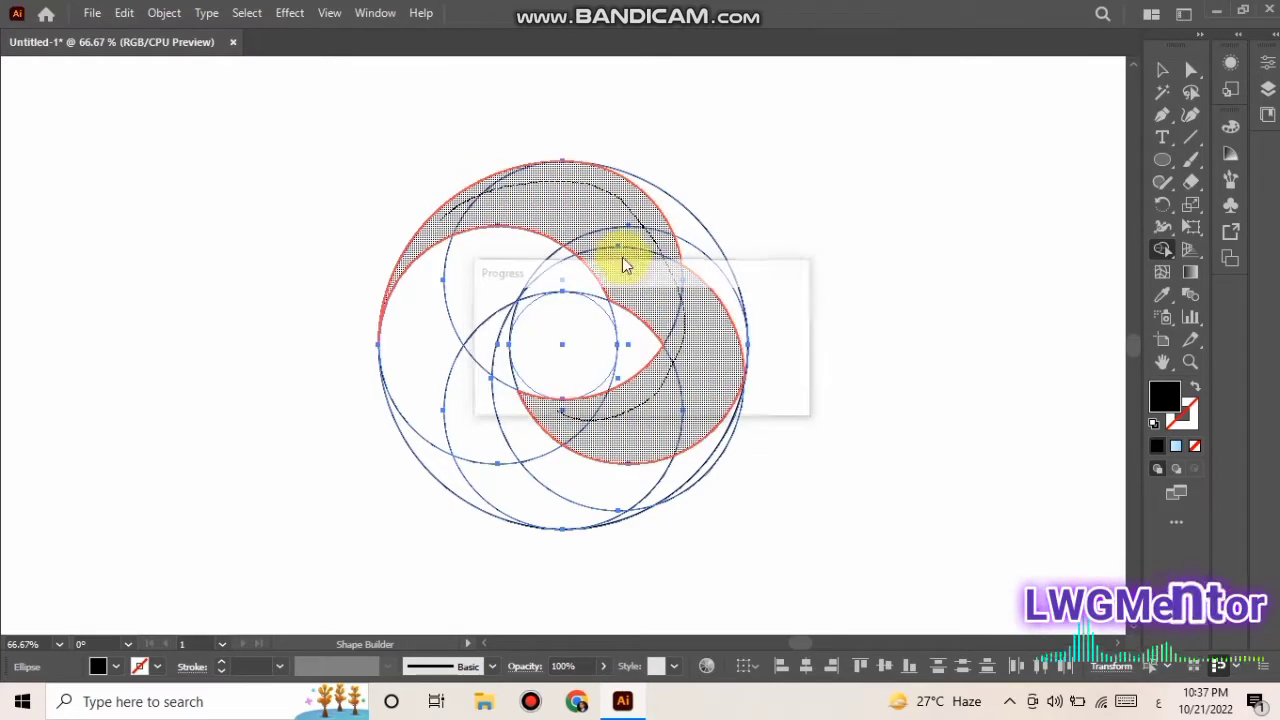
pyautogui.click(703, 342)
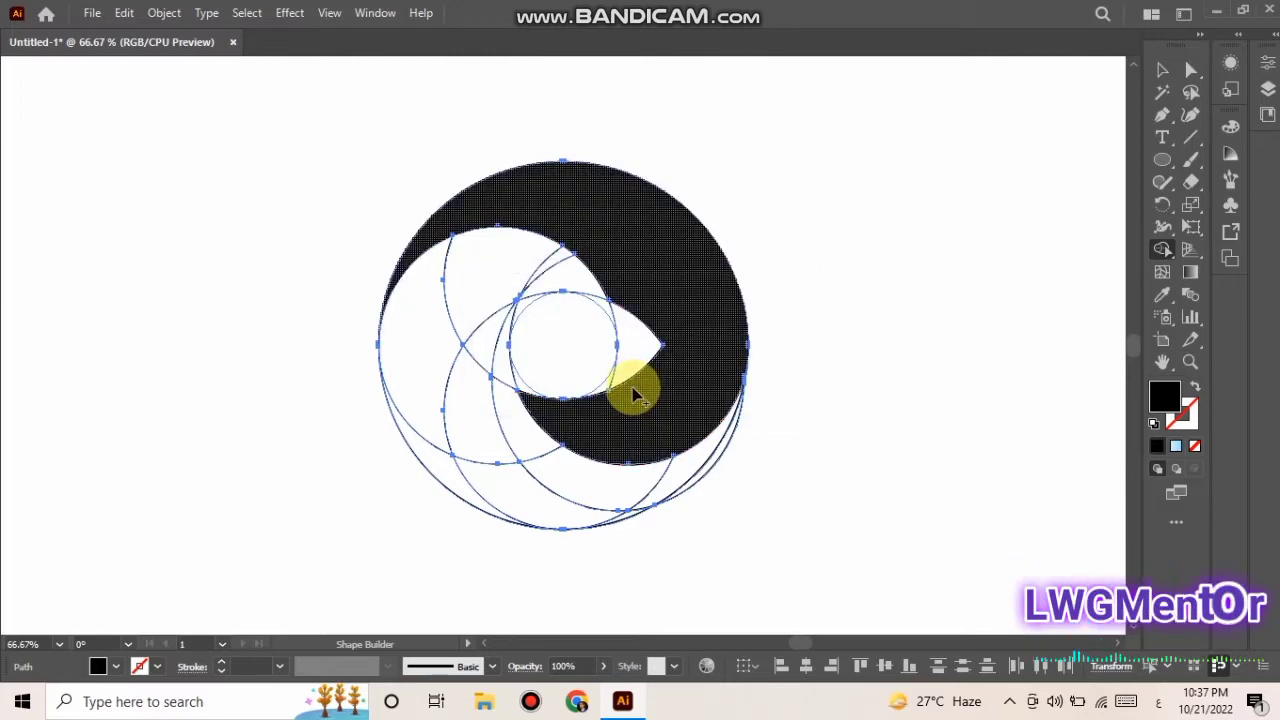
pyautogui.click(630, 345)
pyautogui.click(555, 425)
pyautogui.press('v')
pyautogui.hotkey('shift', 'm')
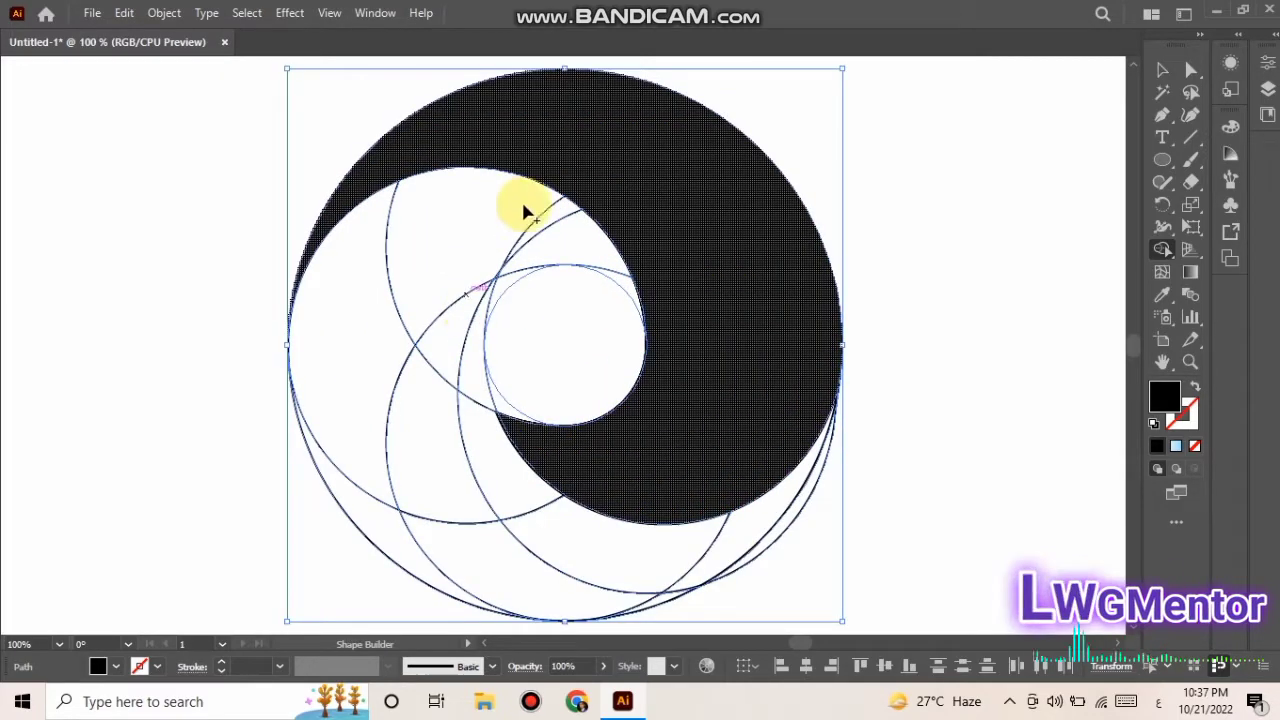
pyautogui.hotkey('ctrl', '=')
# Merge the upper-left lens and slivers down through the left crescent, then deselect
pyautogui.moveTo(507, 236); pyautogui.dragTo(380, 529)
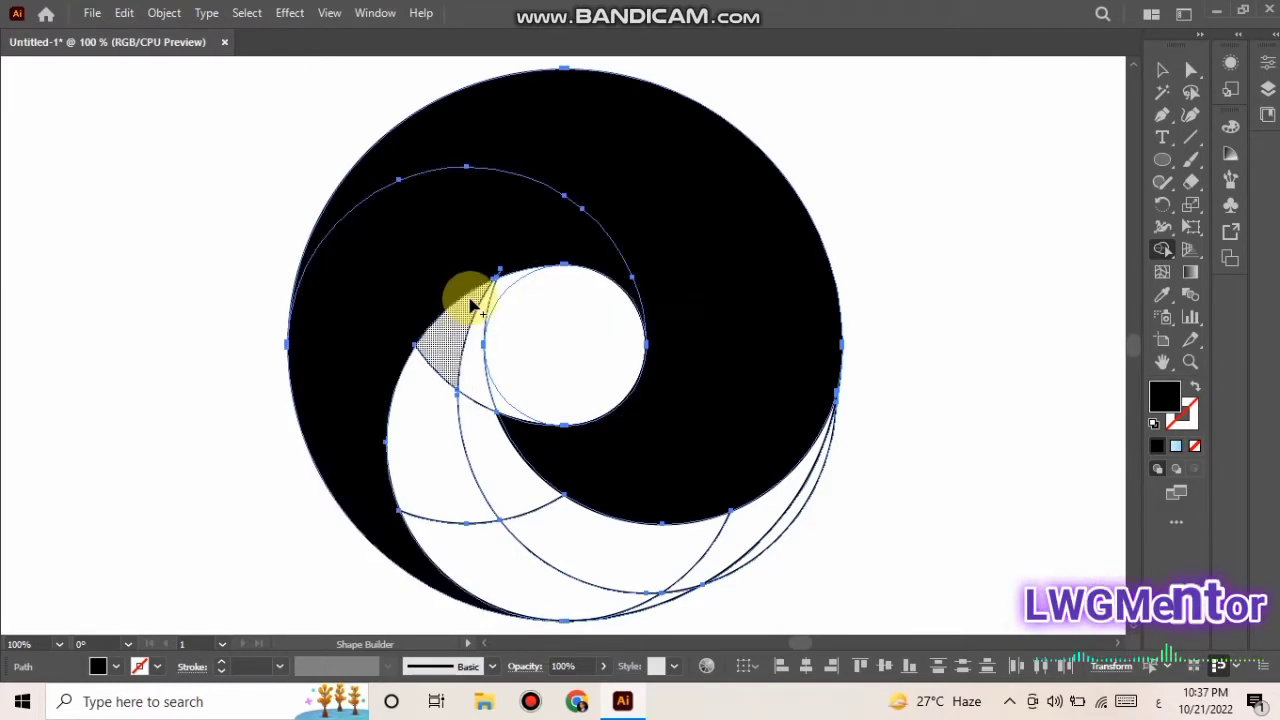
pyautogui.scroll(-2, 466, 318)
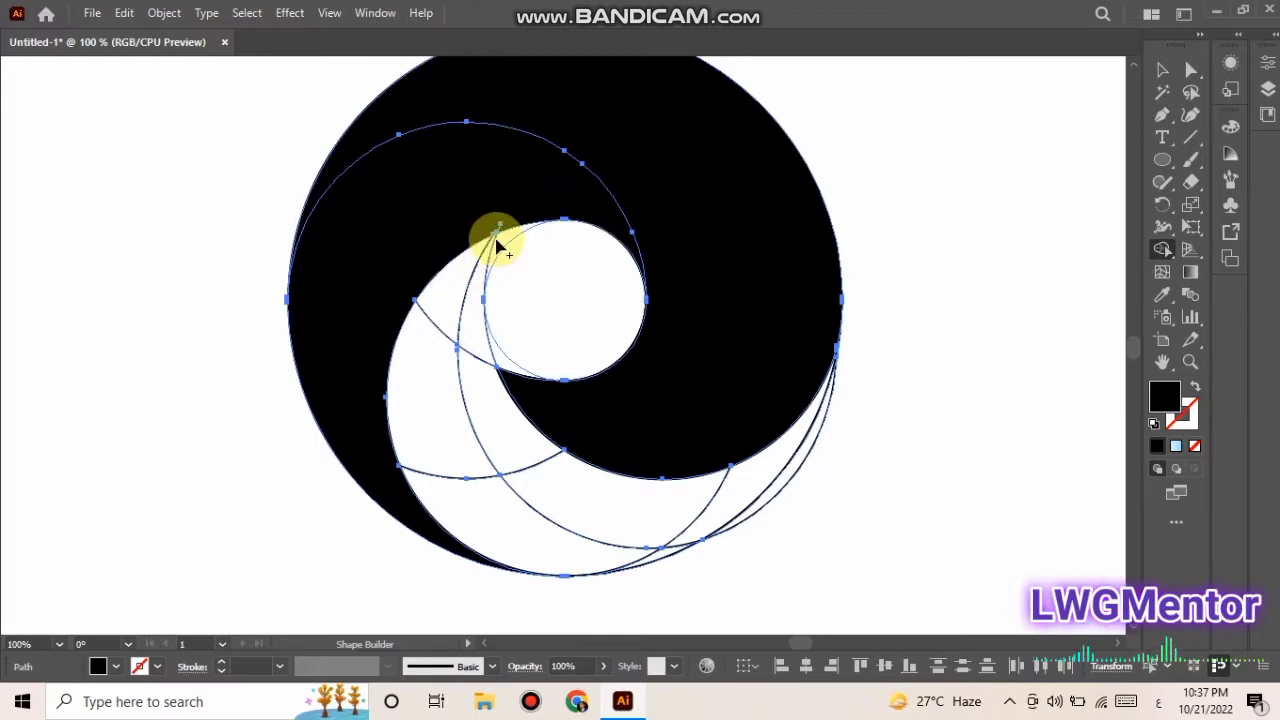
pyautogui.moveTo(477, 262)
pyautogui.mouseDown()
pyautogui.moveTo(558, 540)
pyautogui.moveTo(657, 563)
pyautogui.mouseUp()
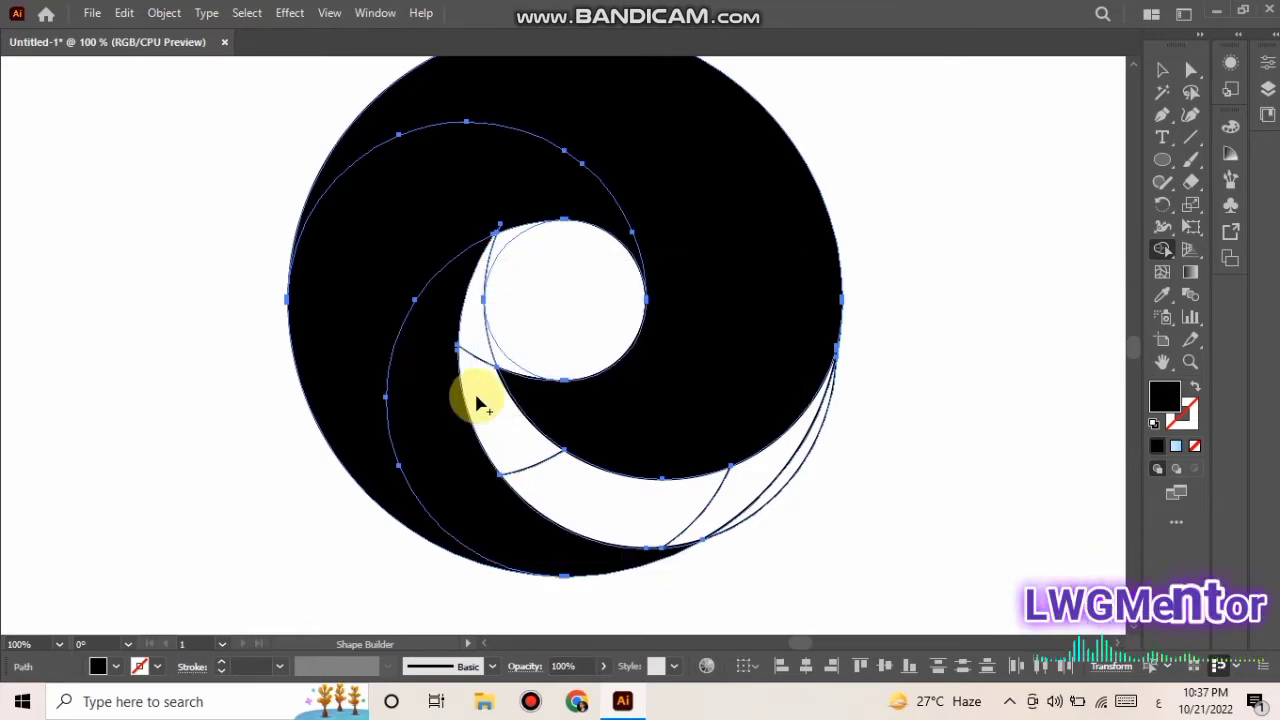
pyautogui.click(503, 232)
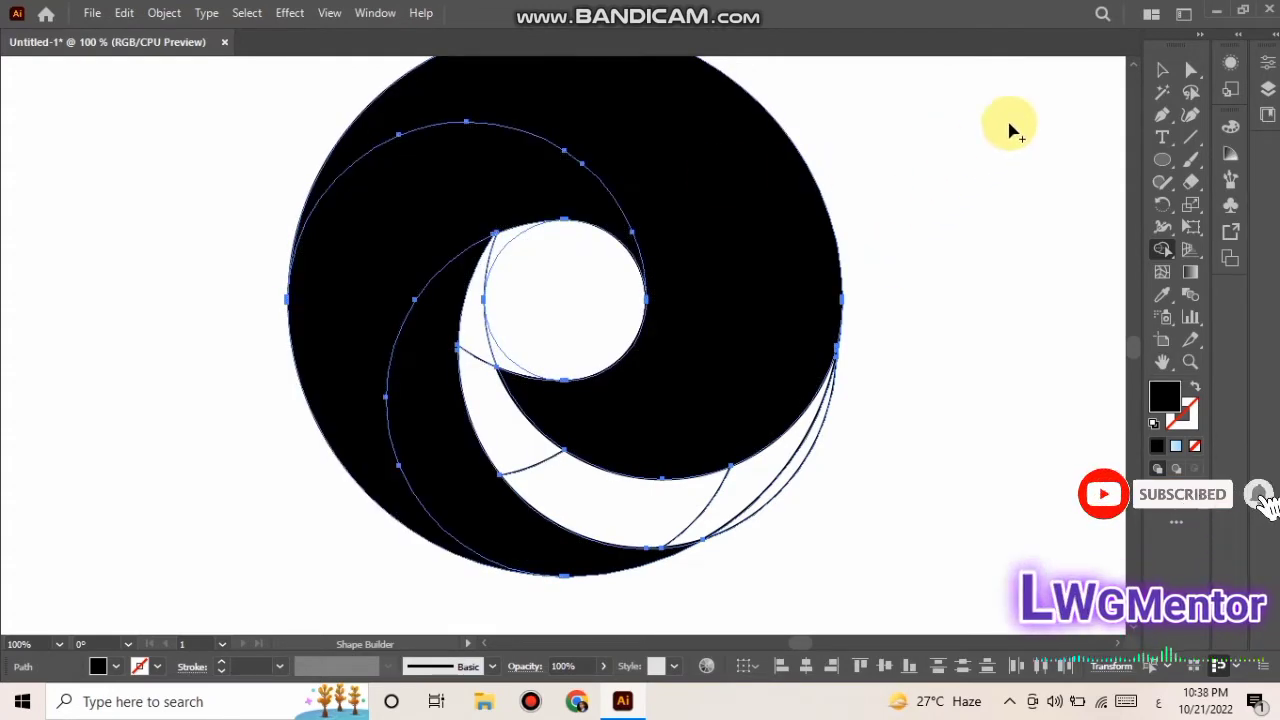
pyautogui.click(1172, 75)
pyautogui.click(832, 218)
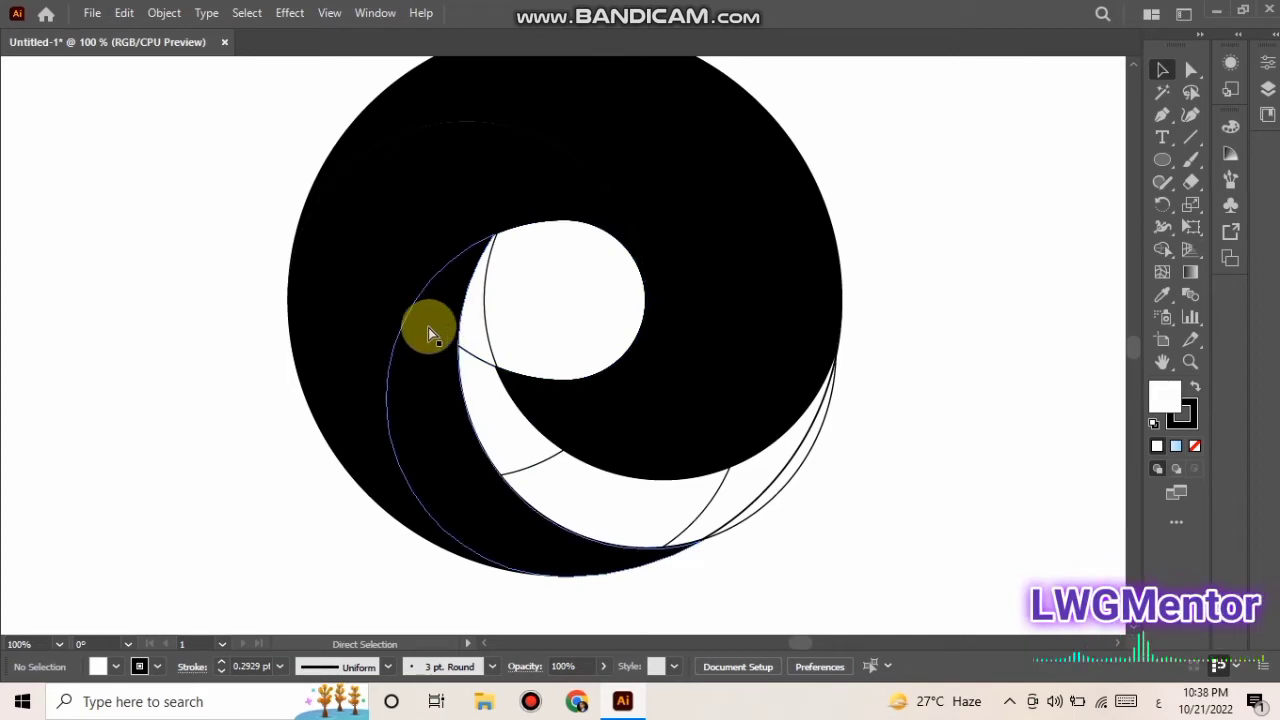
# Clear away the leftover outline paths, keeping the black swirl and deleting the thin inner crescent
pyautogui.hotkey('ctrl', '-')
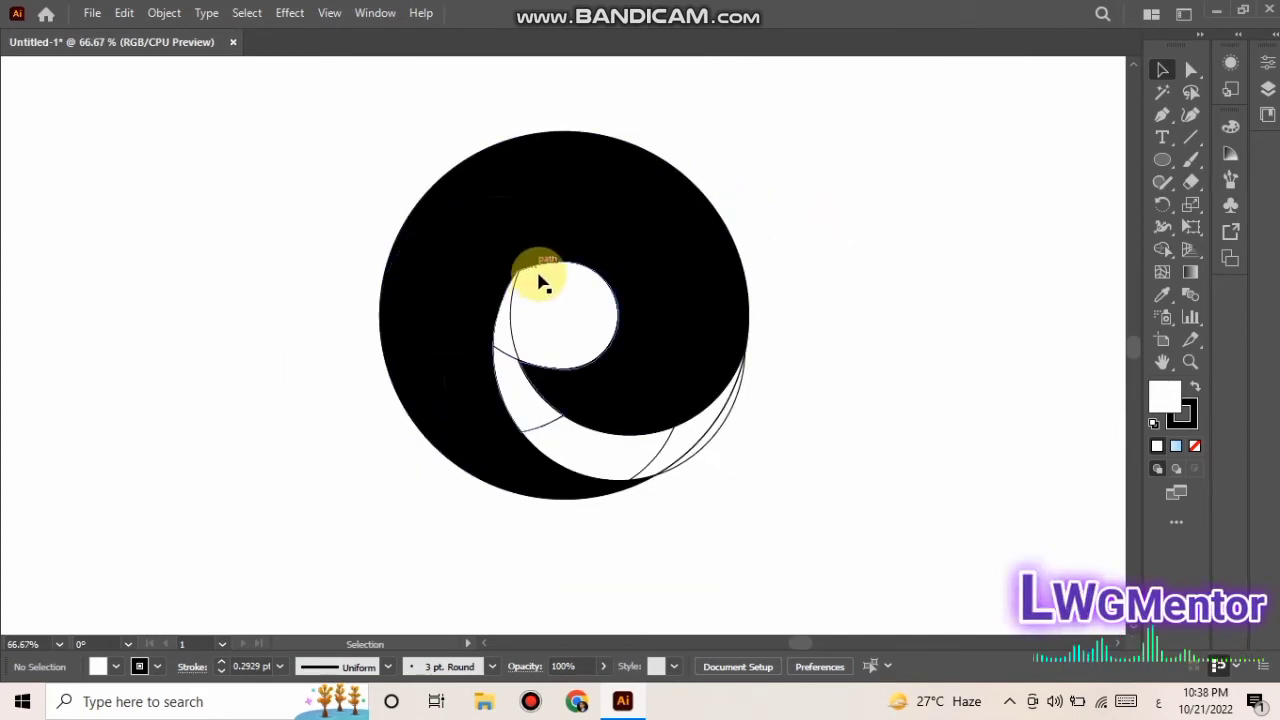
pyautogui.click(660, 230)
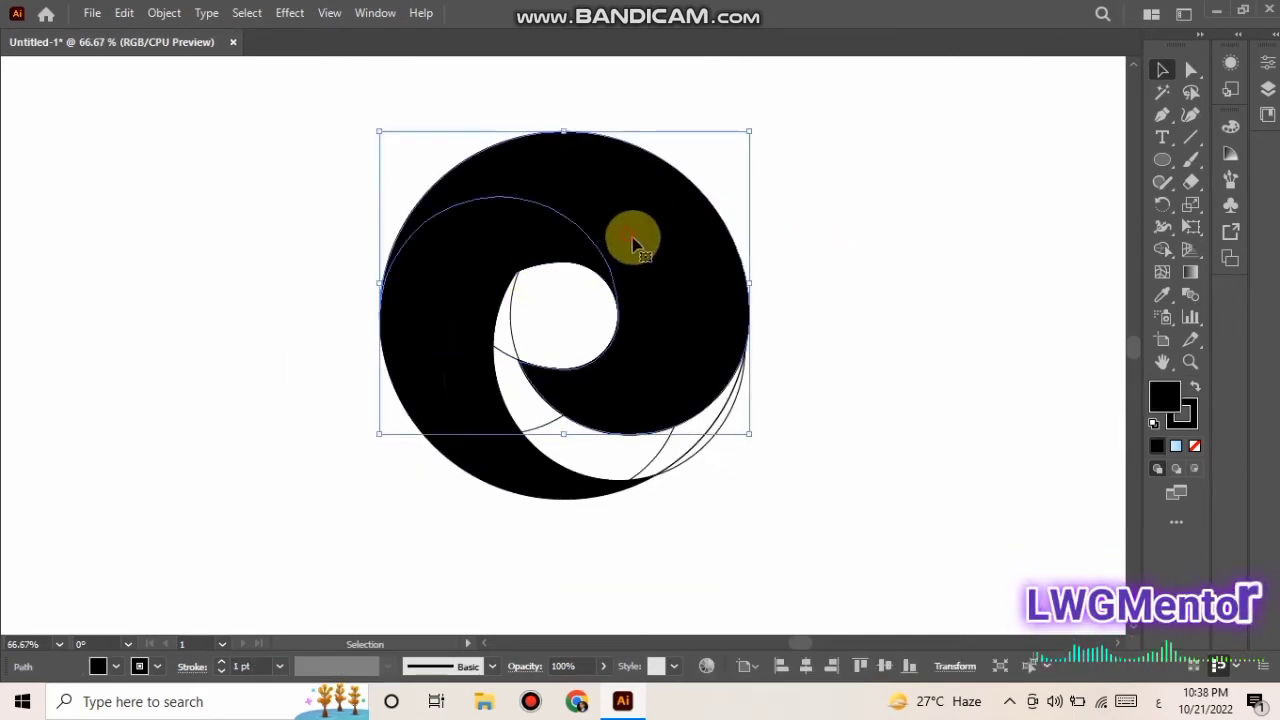
pyautogui.keyDown('shift'); pyautogui.click(500, 266); pyautogui.keyUp('shift')
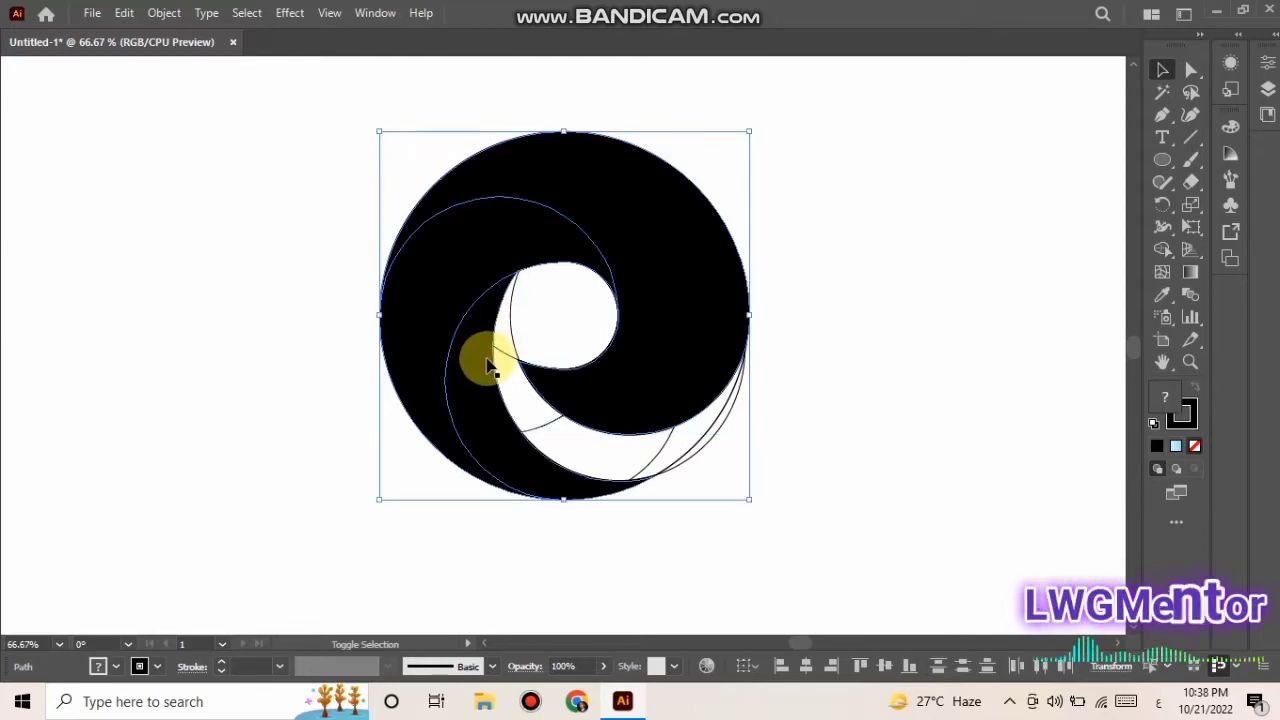
pyautogui.press('Delete')
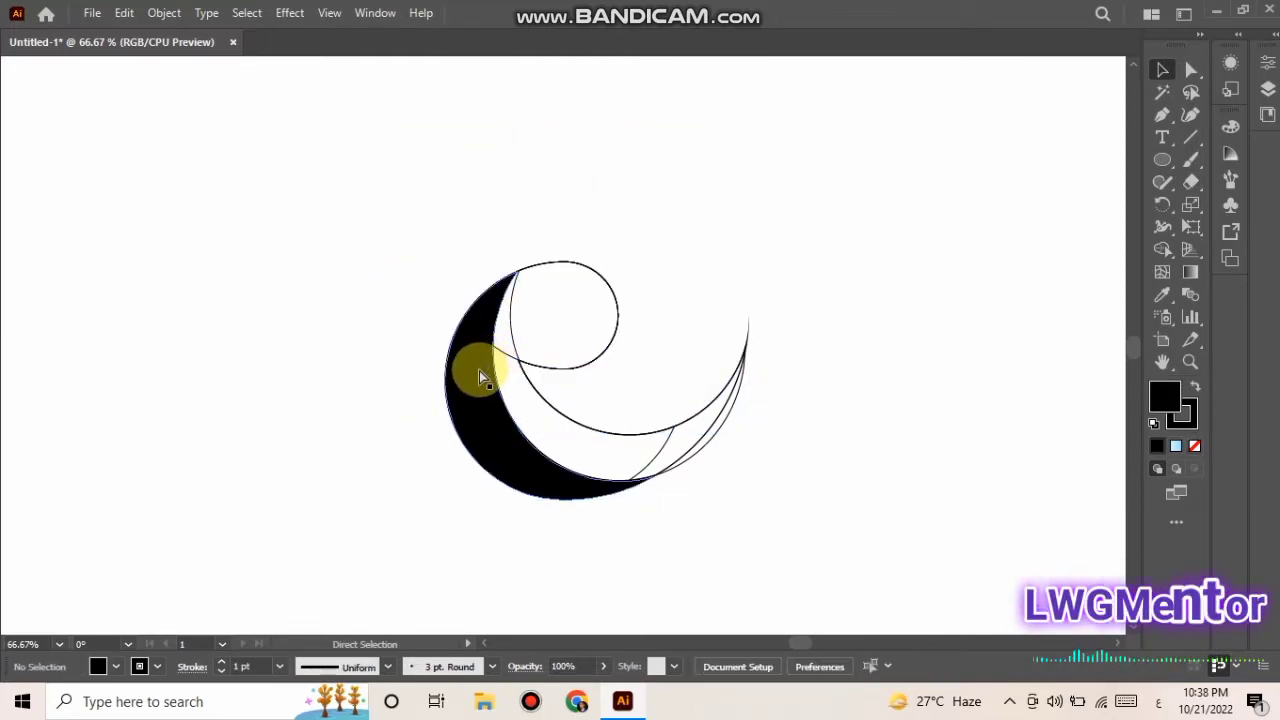
pyautogui.hotkey('ctrl', 'z')
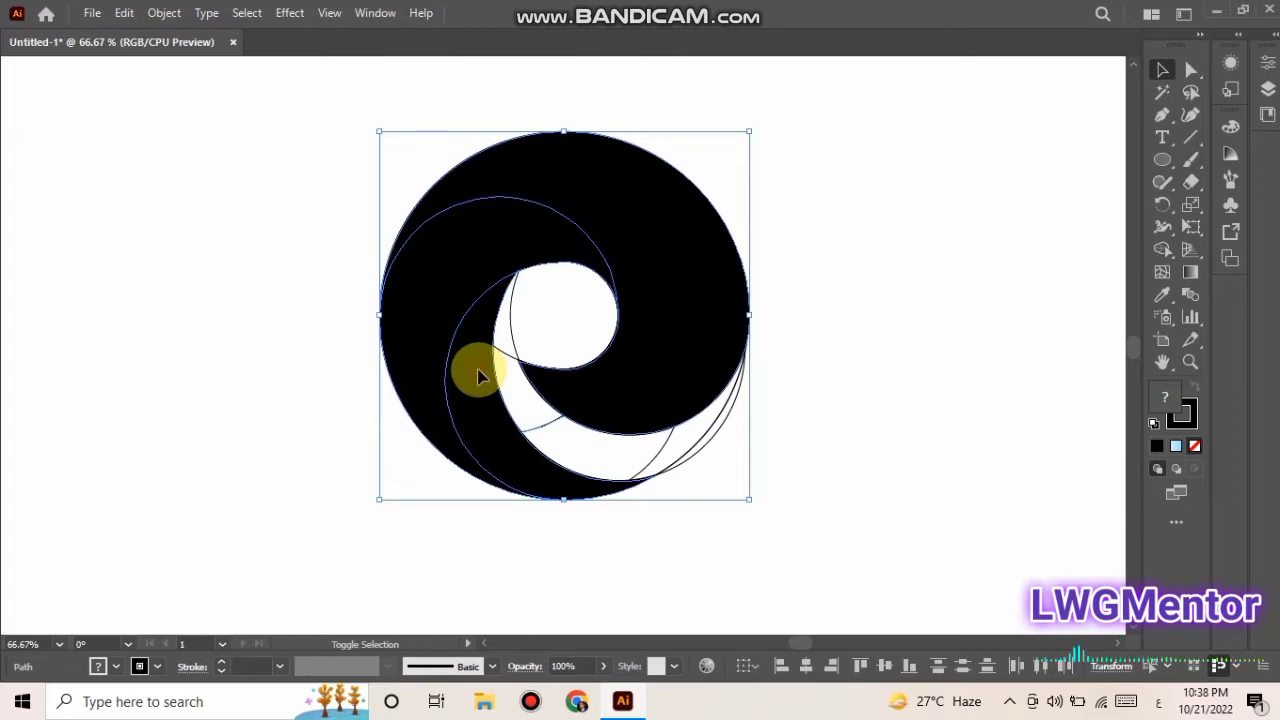
pyautogui.press('Delete')
pyautogui.moveTo(790, 215); pyautogui.dragTo(370, 482)
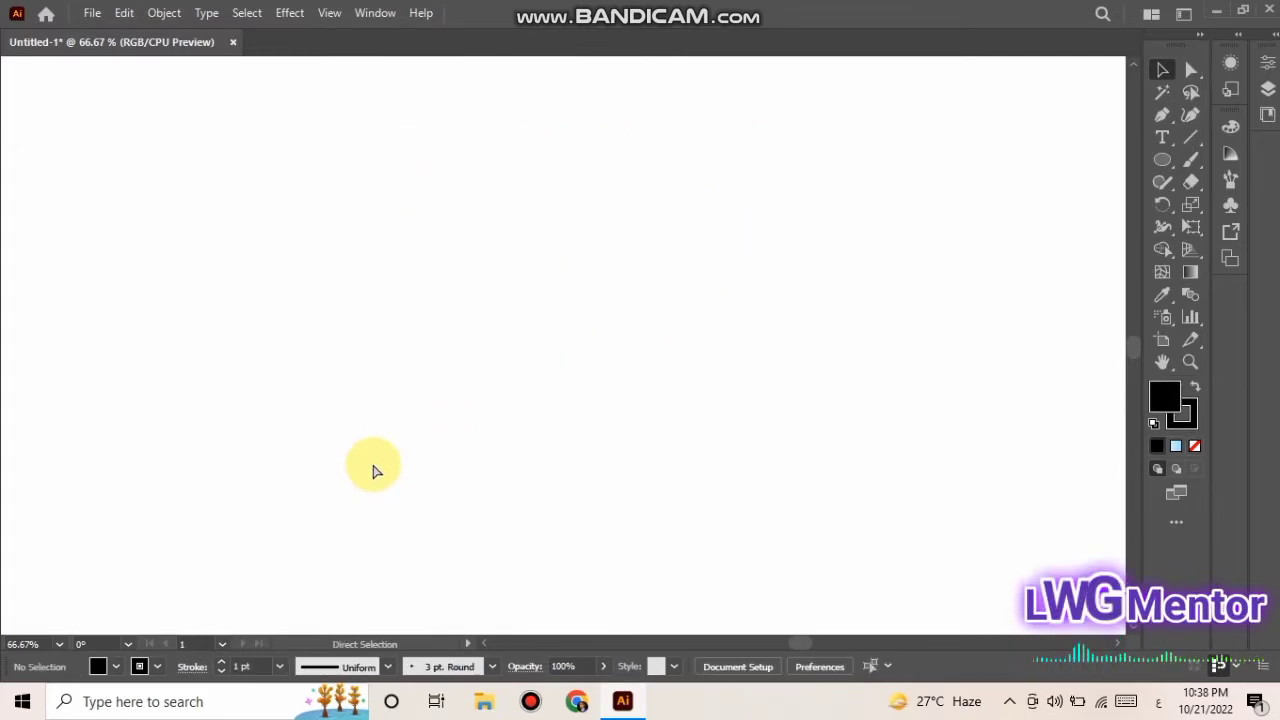
pyautogui.hotkey('ctrl', 'v')
pyautogui.click(800, 235)
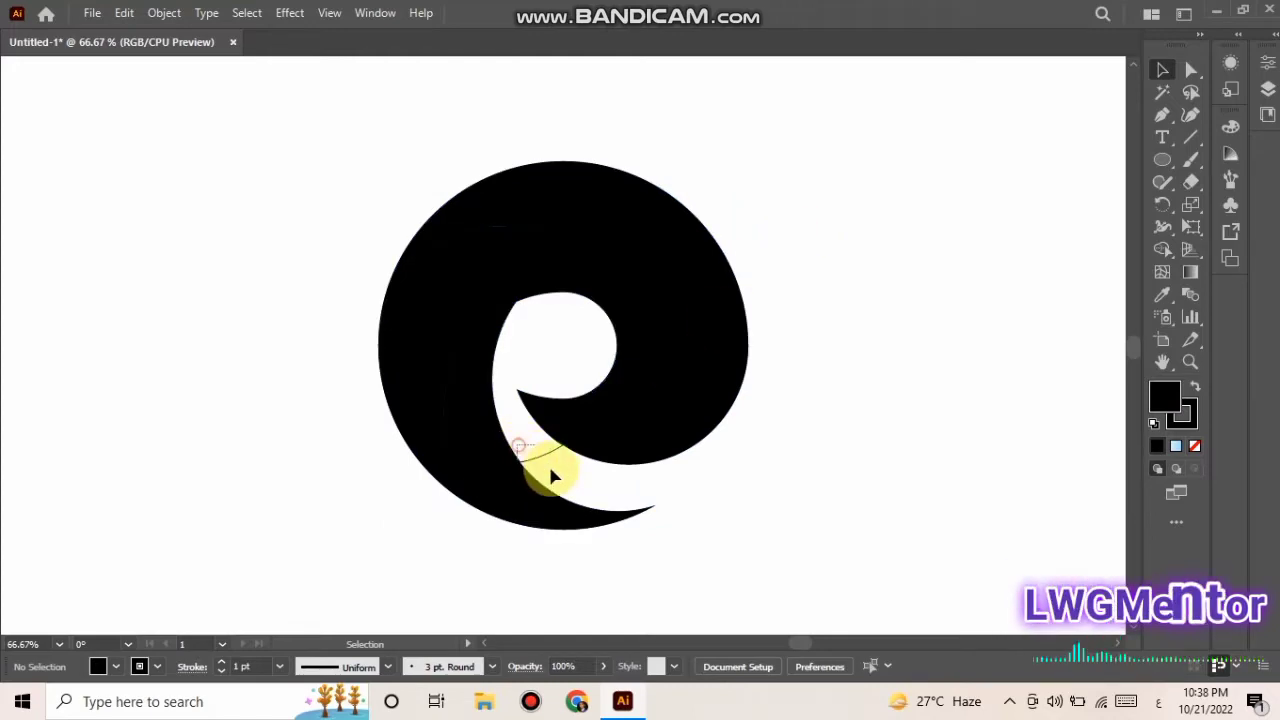
pyautogui.click(540, 456)
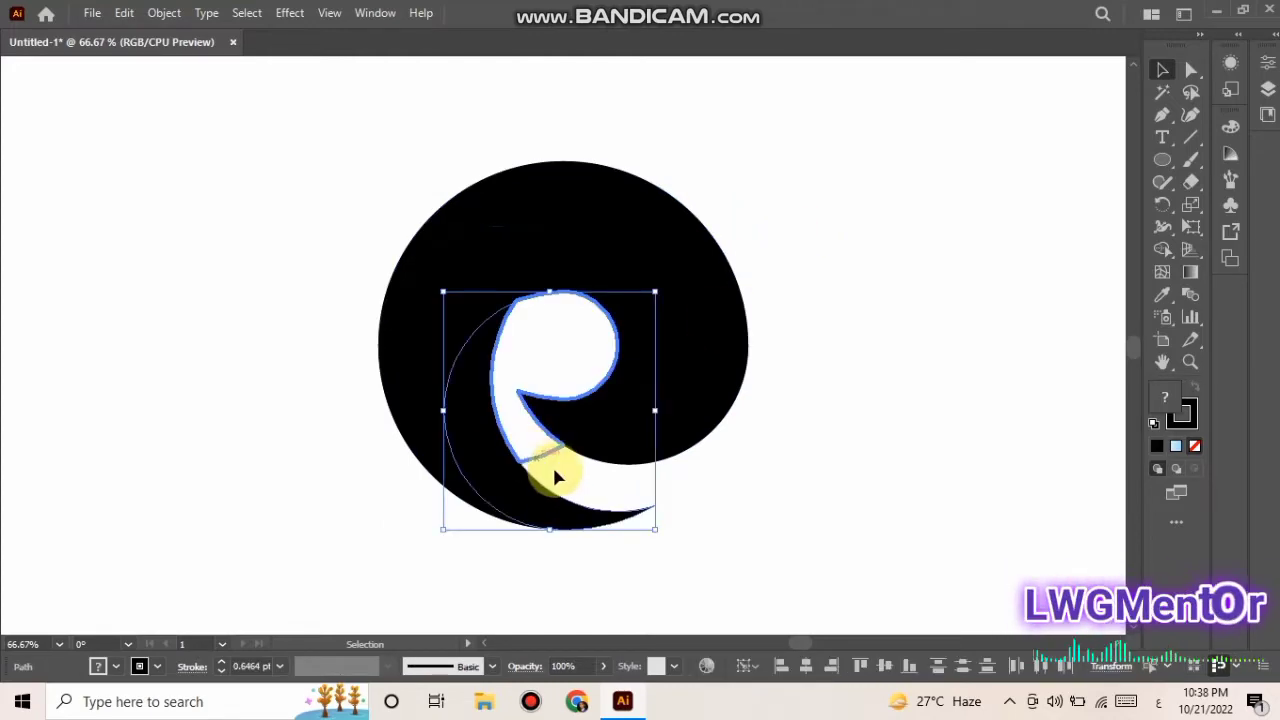
pyautogui.press('Delete')
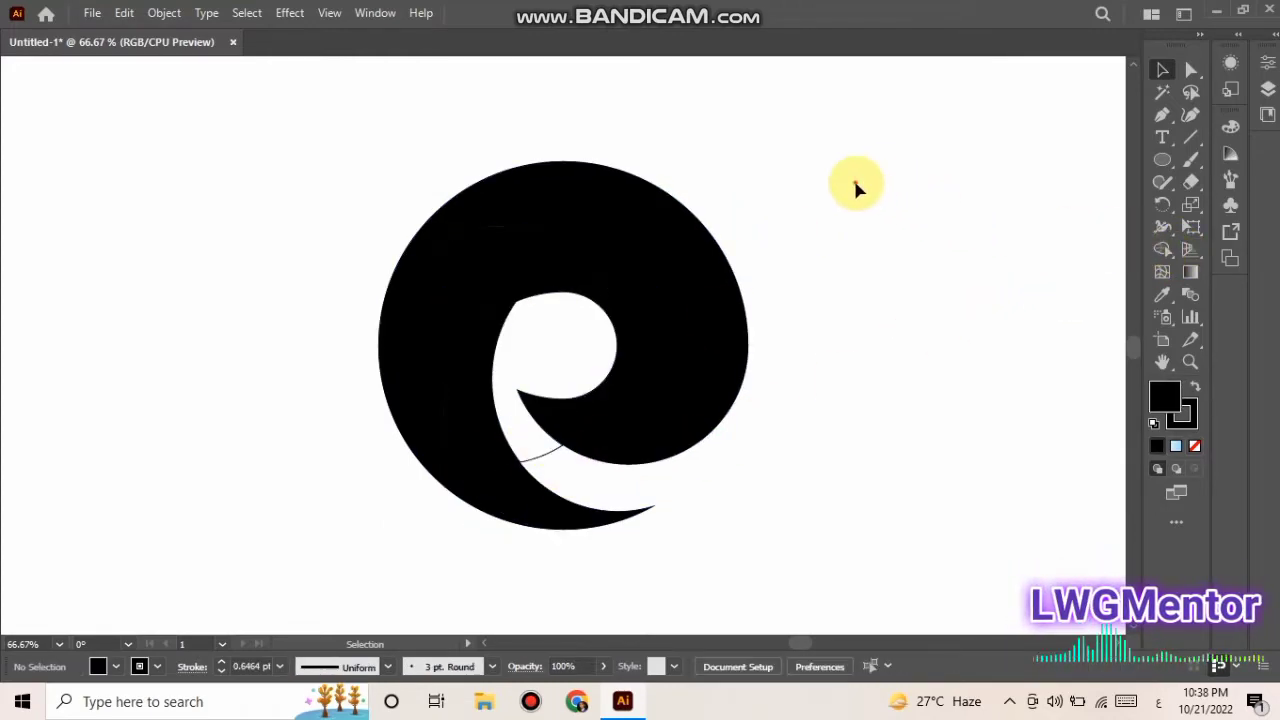
# Try filling the swirl's inner region with Shape Builder, undo it, and inspect the swirl's anchors
pyautogui.hotkey('ctrl', 'a')
pyautogui.click(1162, 249)
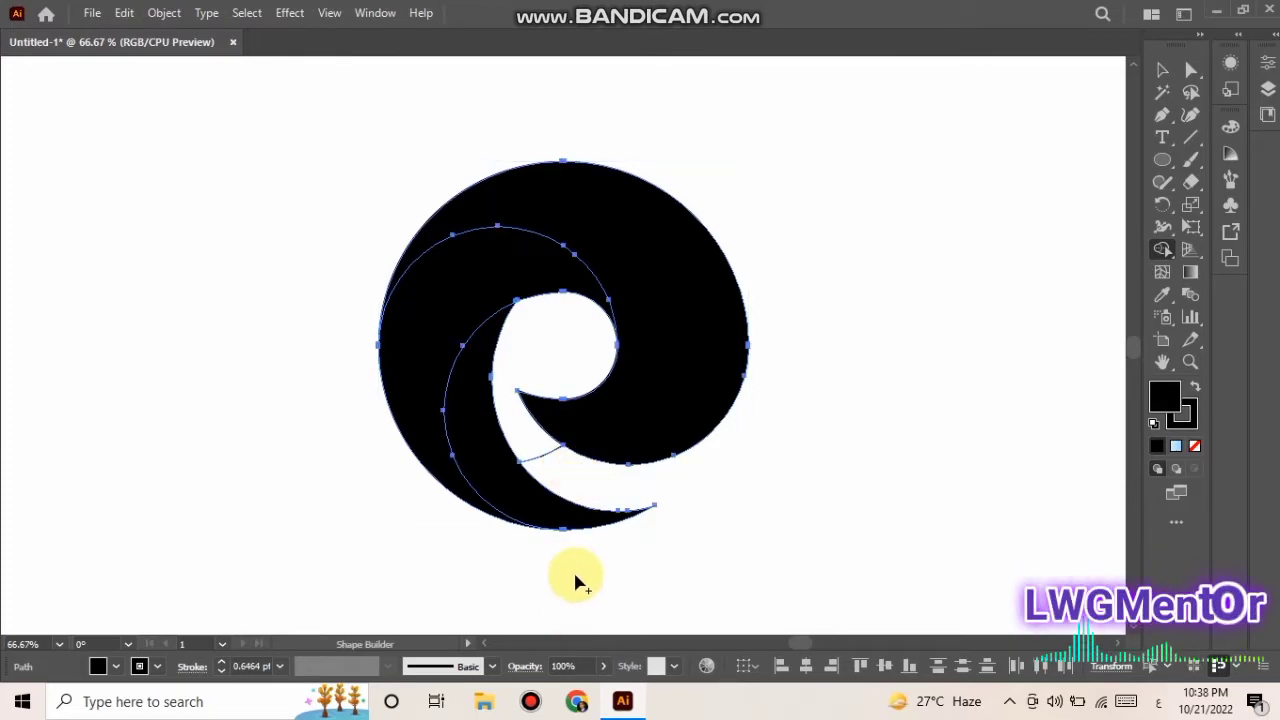
pyautogui.moveTo(620, 490); pyautogui.dragTo(548, 478)
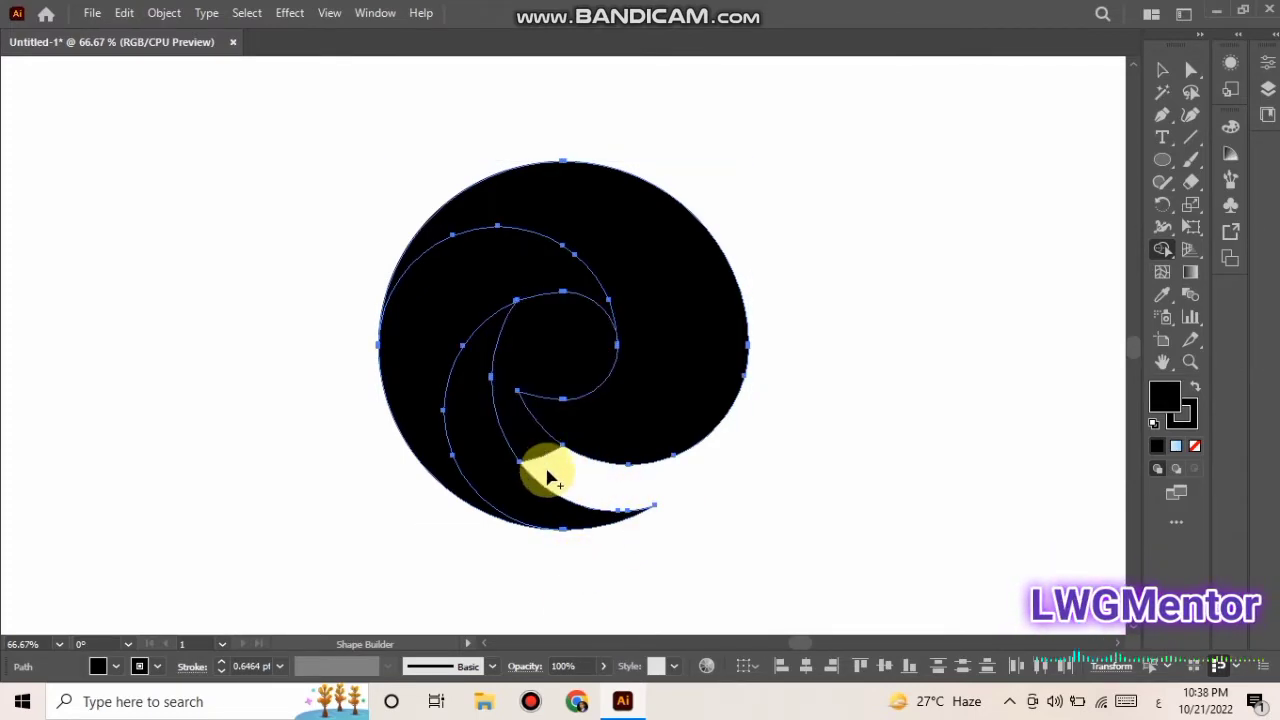
pyautogui.hotkey('ctrl', 'z')
pyautogui.press('ctrl')
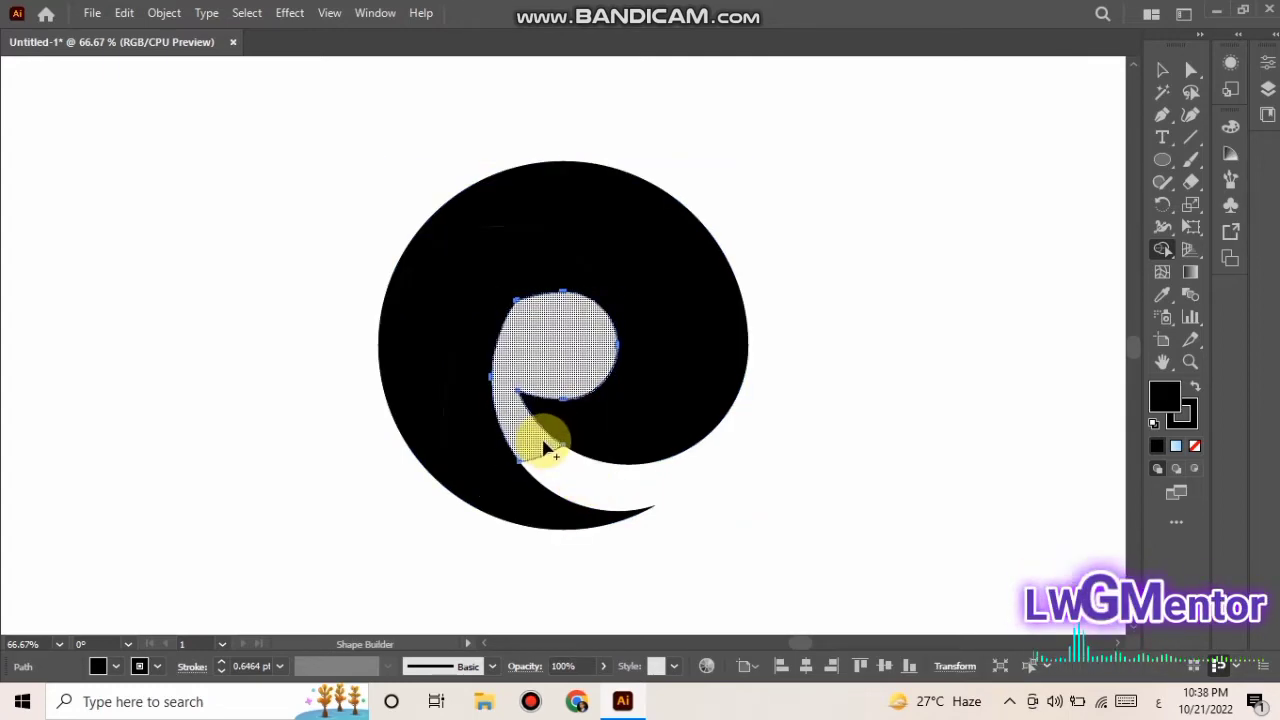
pyautogui.keyDown('ctrl'); pyautogui.click(545, 448); pyautogui.keyUp('ctrl')
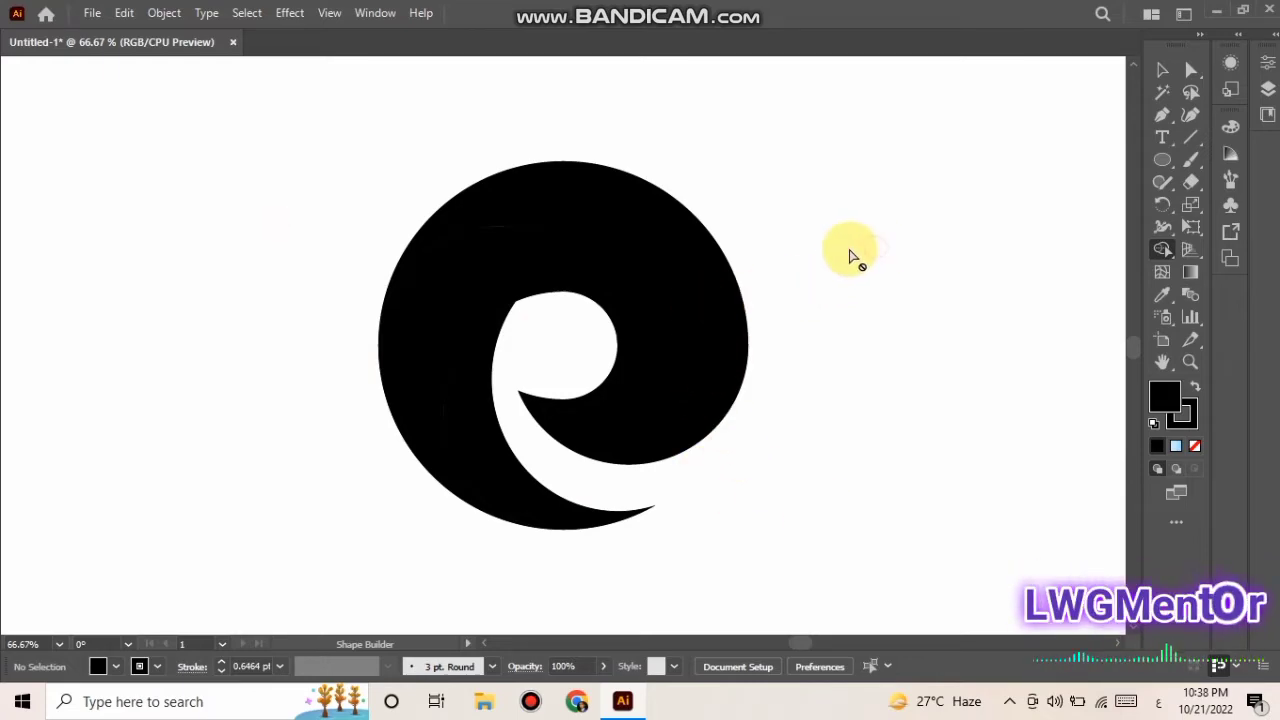
pyautogui.click(1162, 70)
pyautogui.click(645, 316)
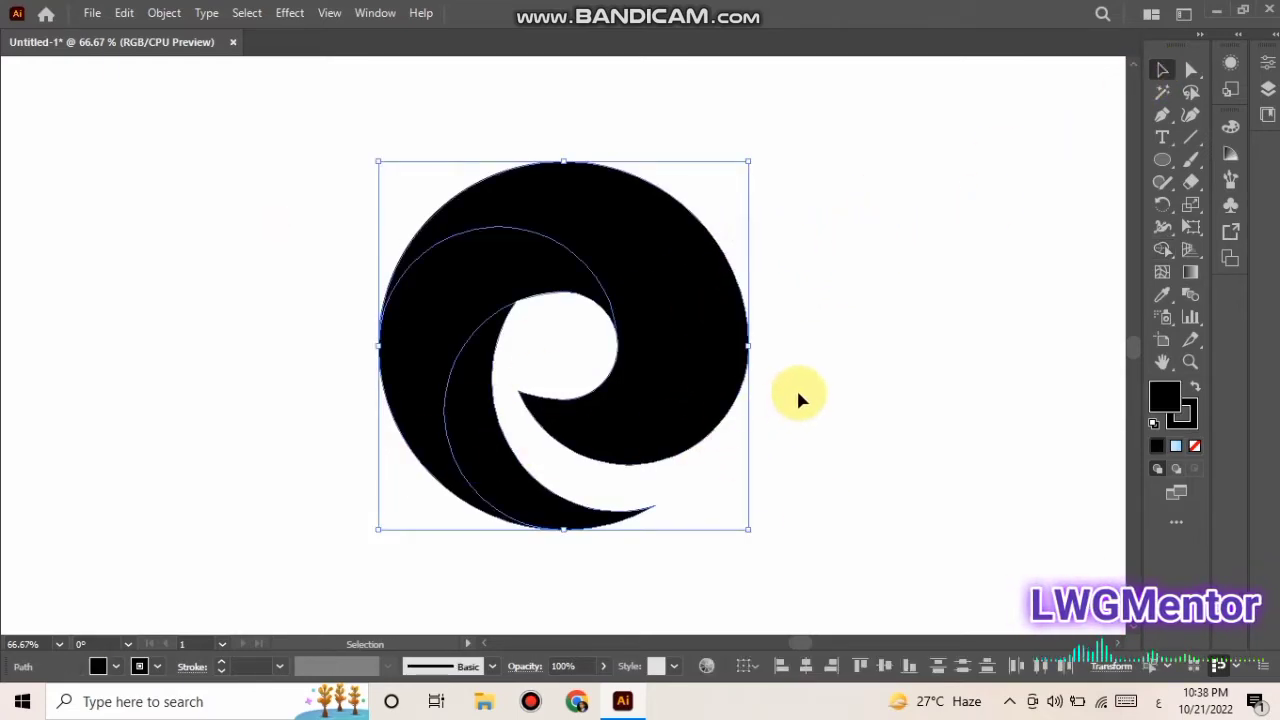
pyautogui.press('a')
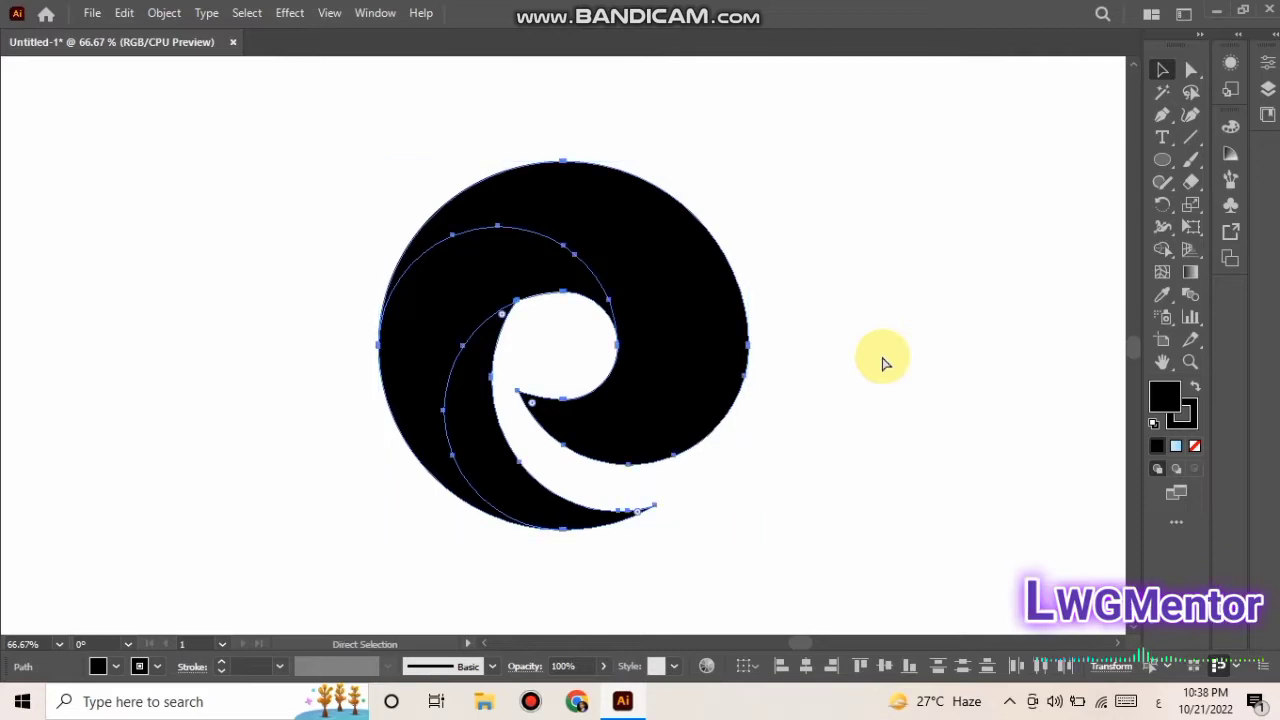
pyautogui.hotkey('ctrl', '-')
# Create a default linear gradient and move the Gradient panel off the artwork
pyautogui.press('v')
pyautogui.click(866, 343)
pyautogui.doubleClick(1190, 272)
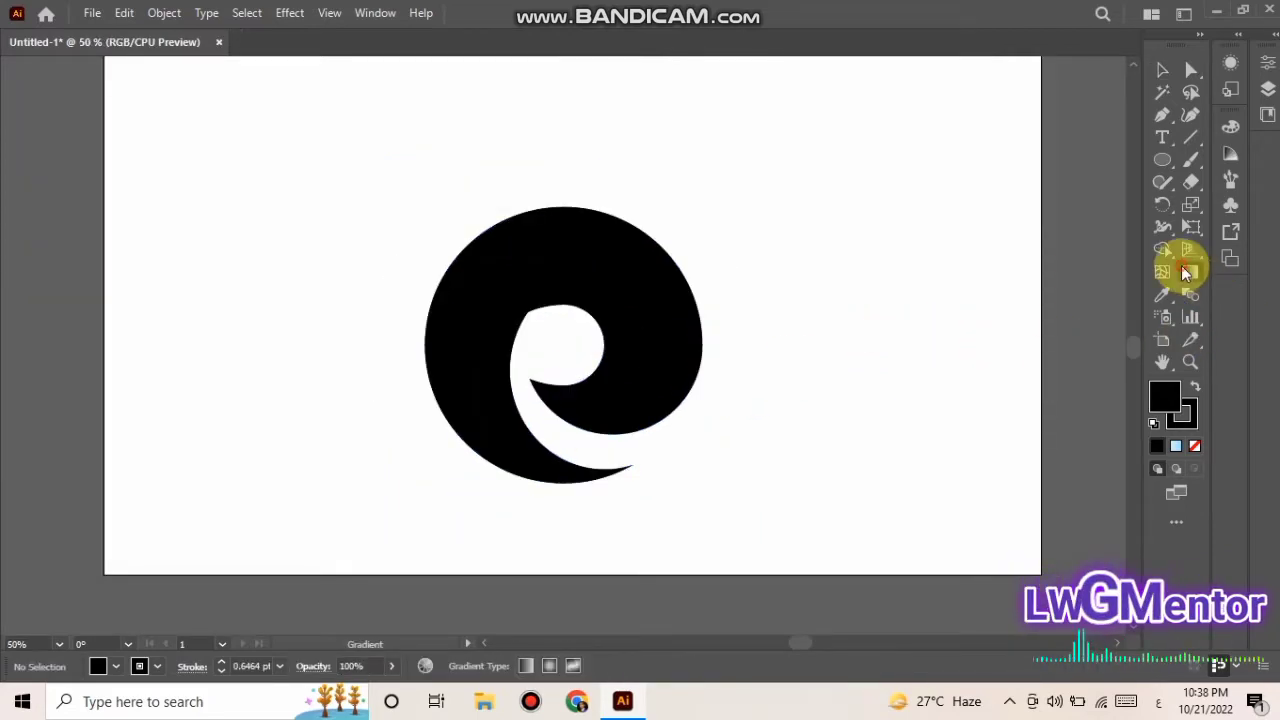
pyautogui.click(493, 265)
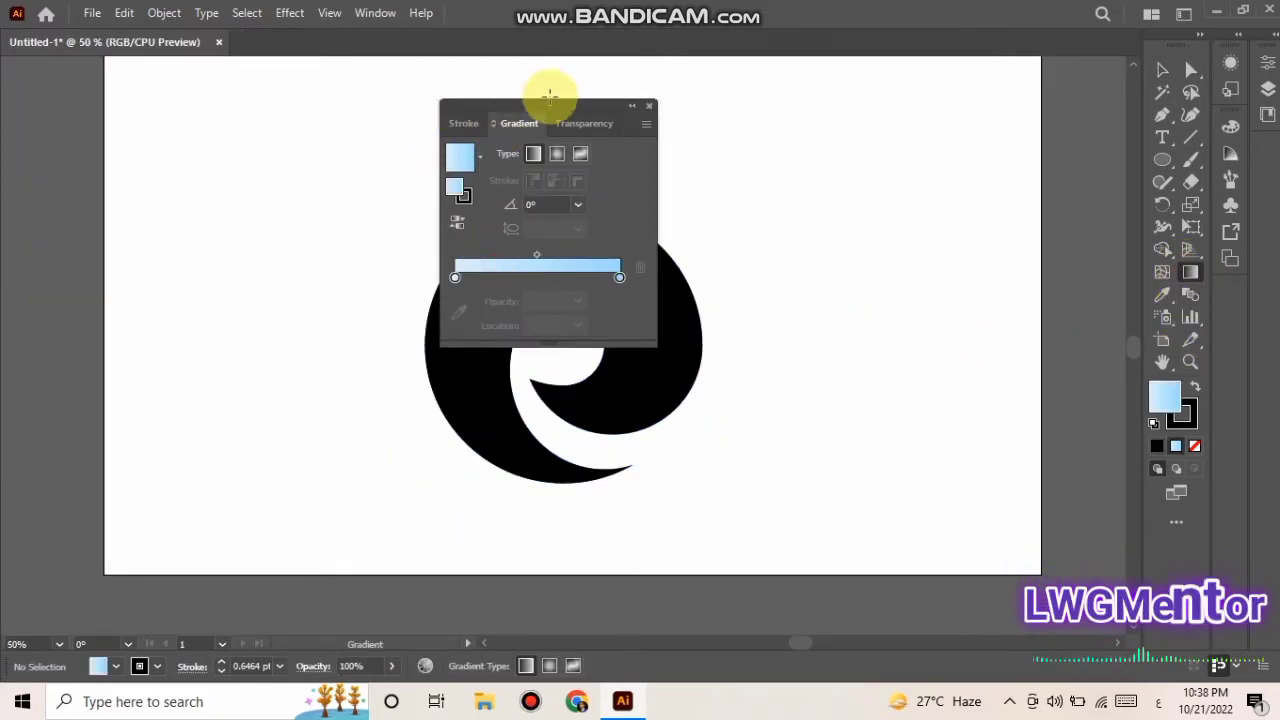
pyautogui.moveTo(590, 117); pyautogui.dragTo(874, 114)
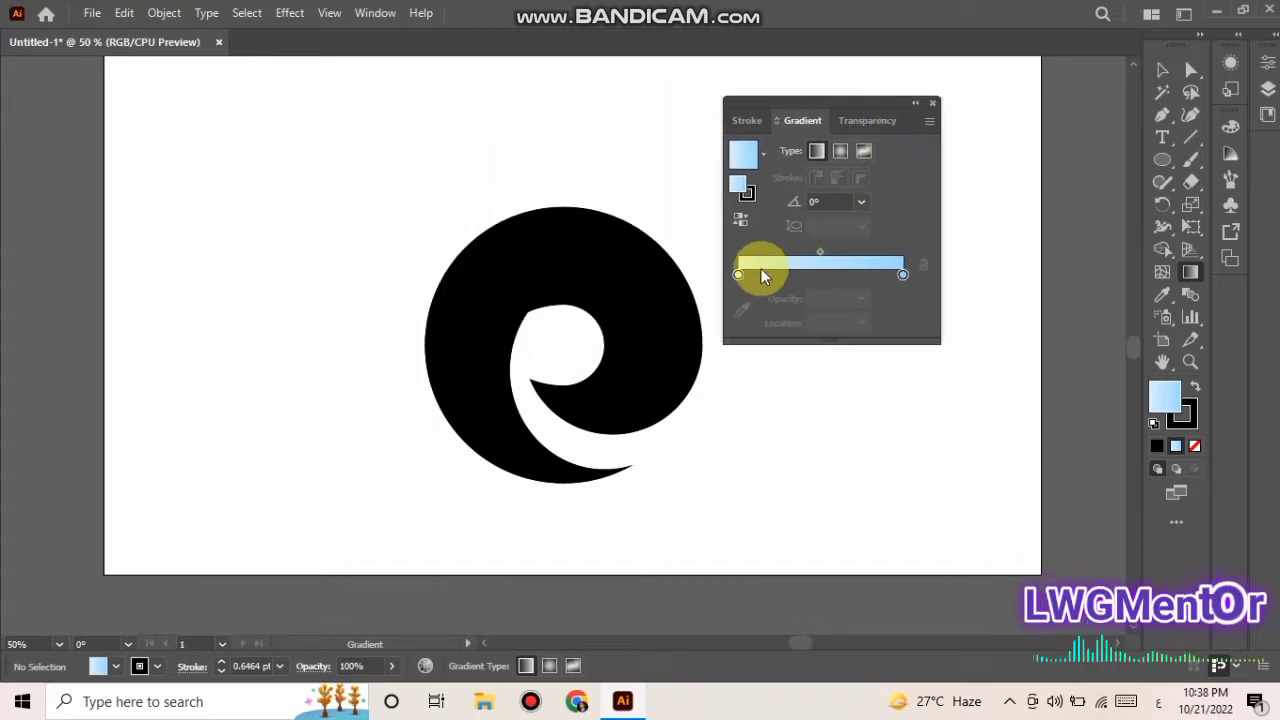
# Set the gradient's left stop to green and right stop to blue, keeping the midpoint at 50%
pyautogui.click(739, 274)
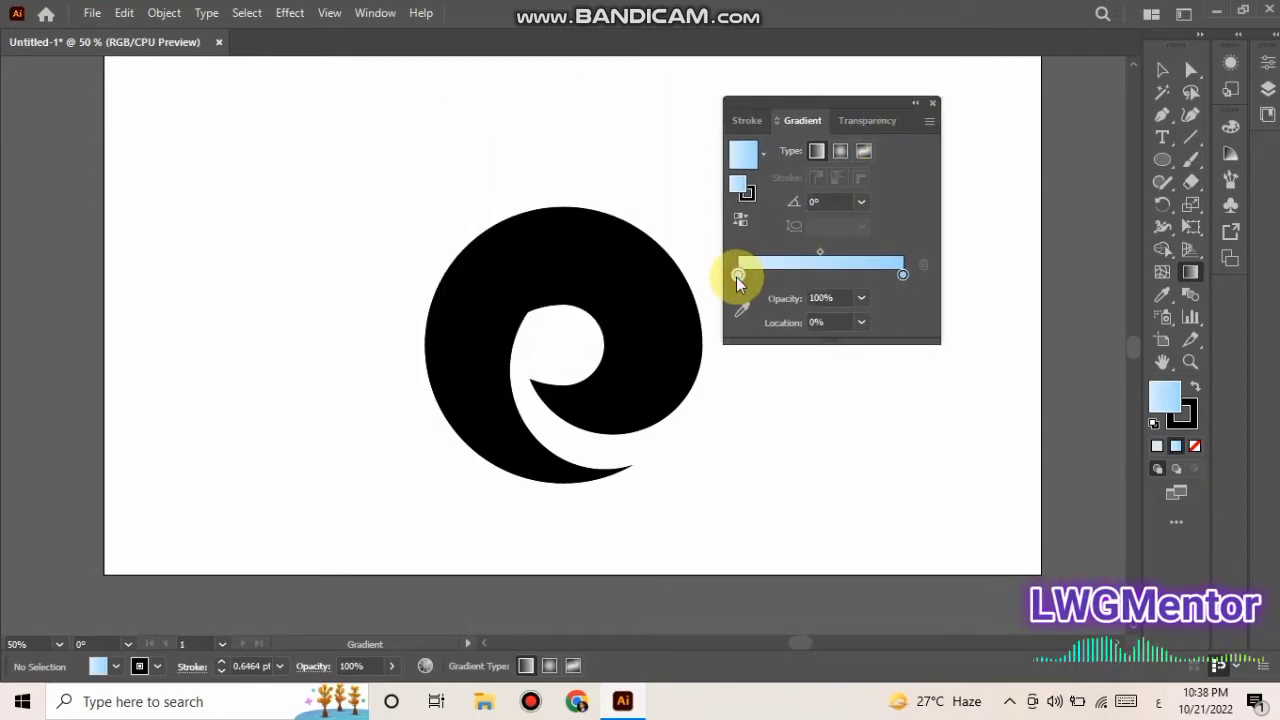
pyautogui.doubleClick(738, 275)
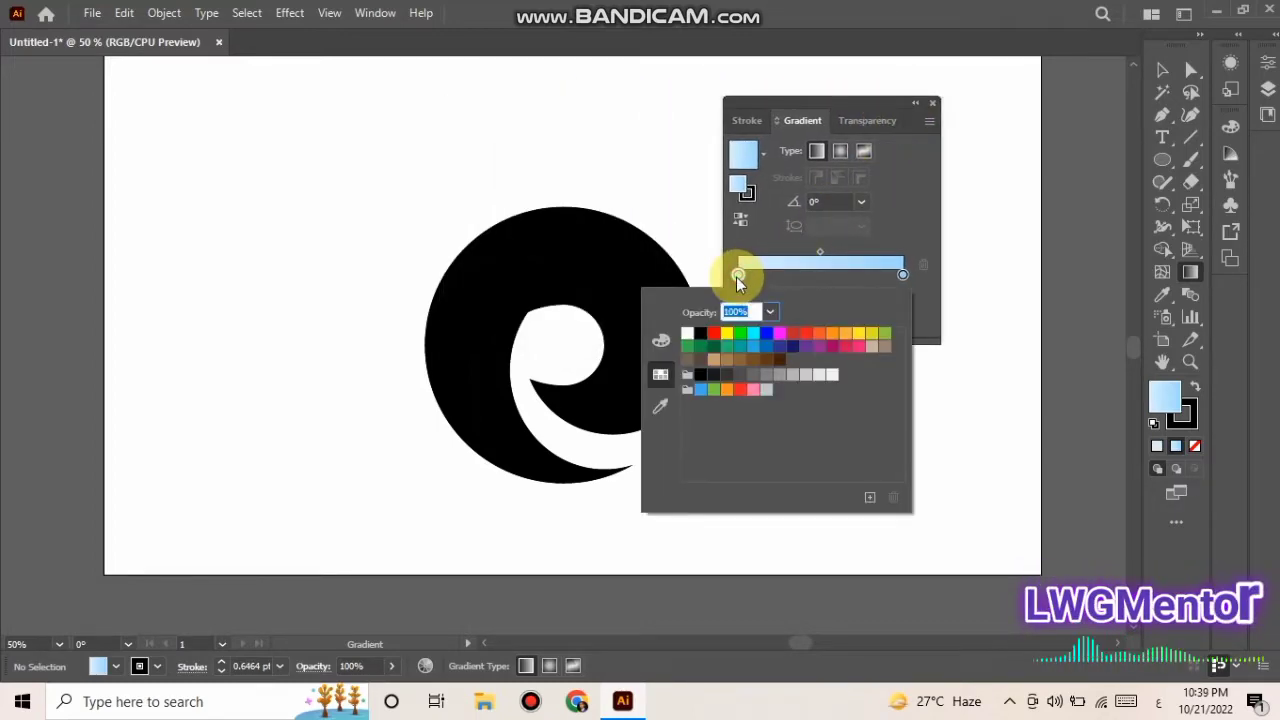
pyautogui.click(736, 341)
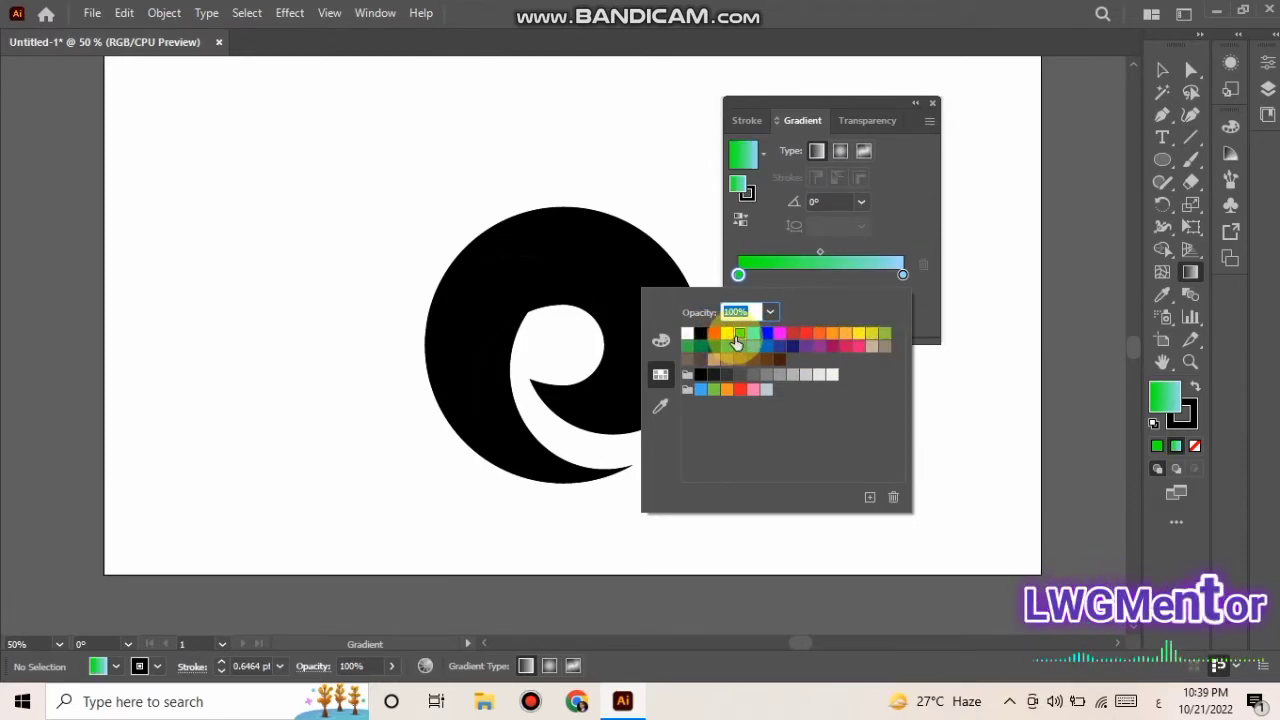
pyautogui.doubleClick(903, 274)
pyautogui.click(700, 391)
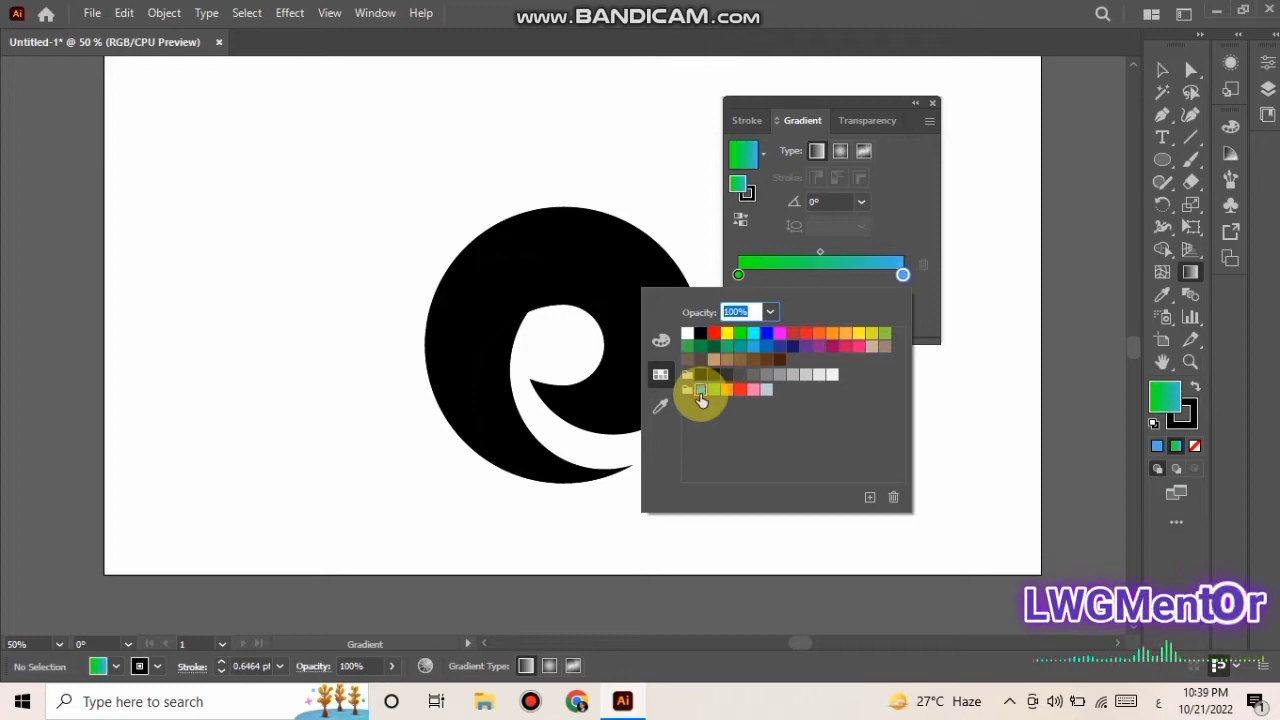
pyautogui.click(819, 255)
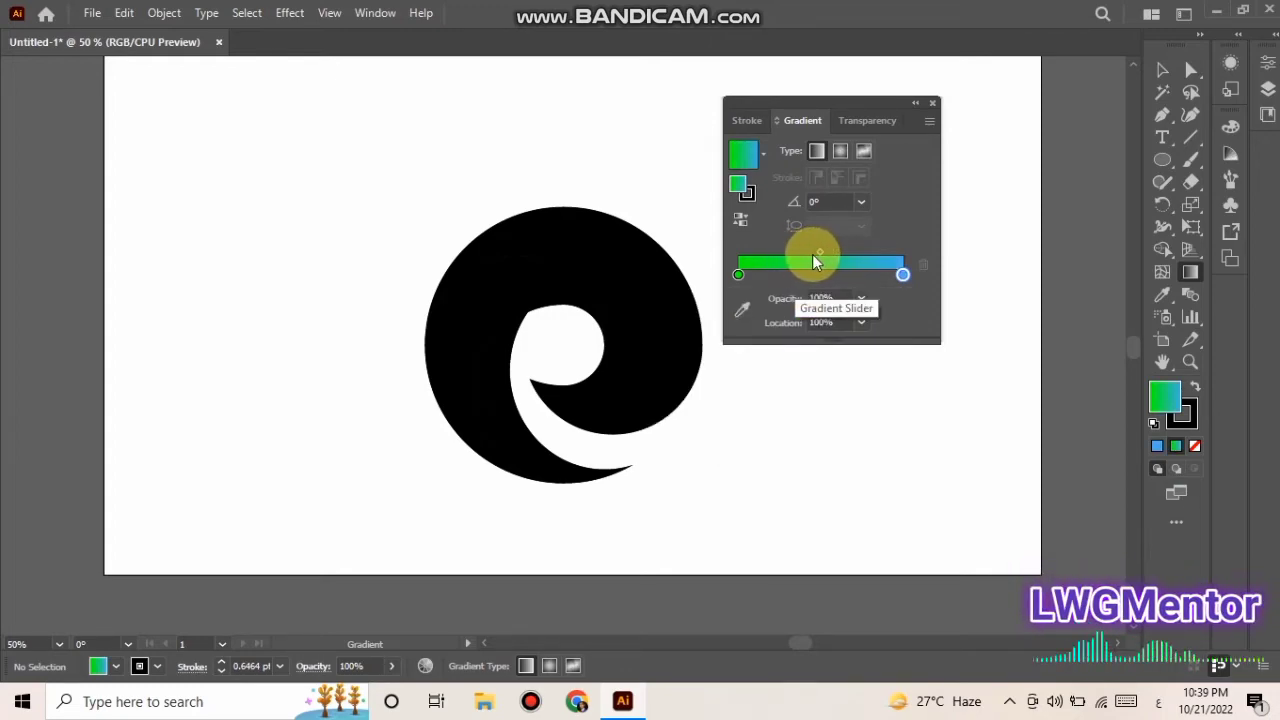
pyautogui.moveTo(817, 253); pyautogui.dragTo(793, 256)
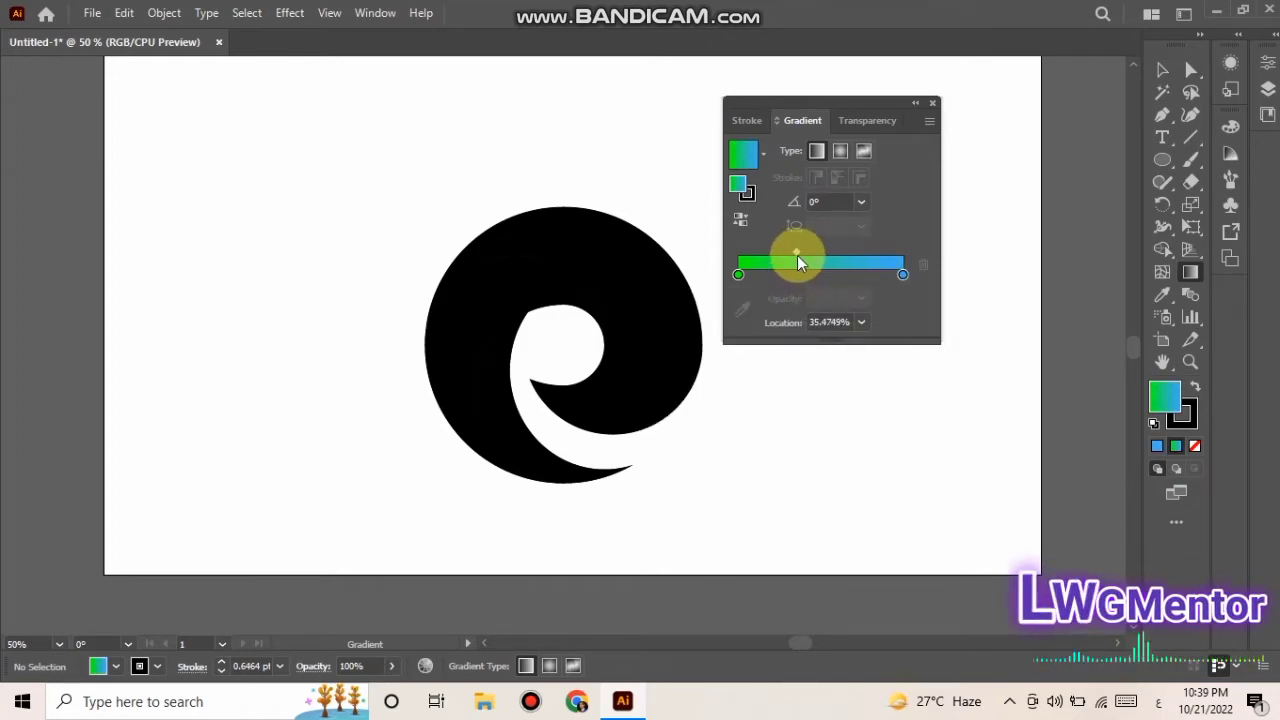
pyautogui.hotkey('ctrl', 'z')
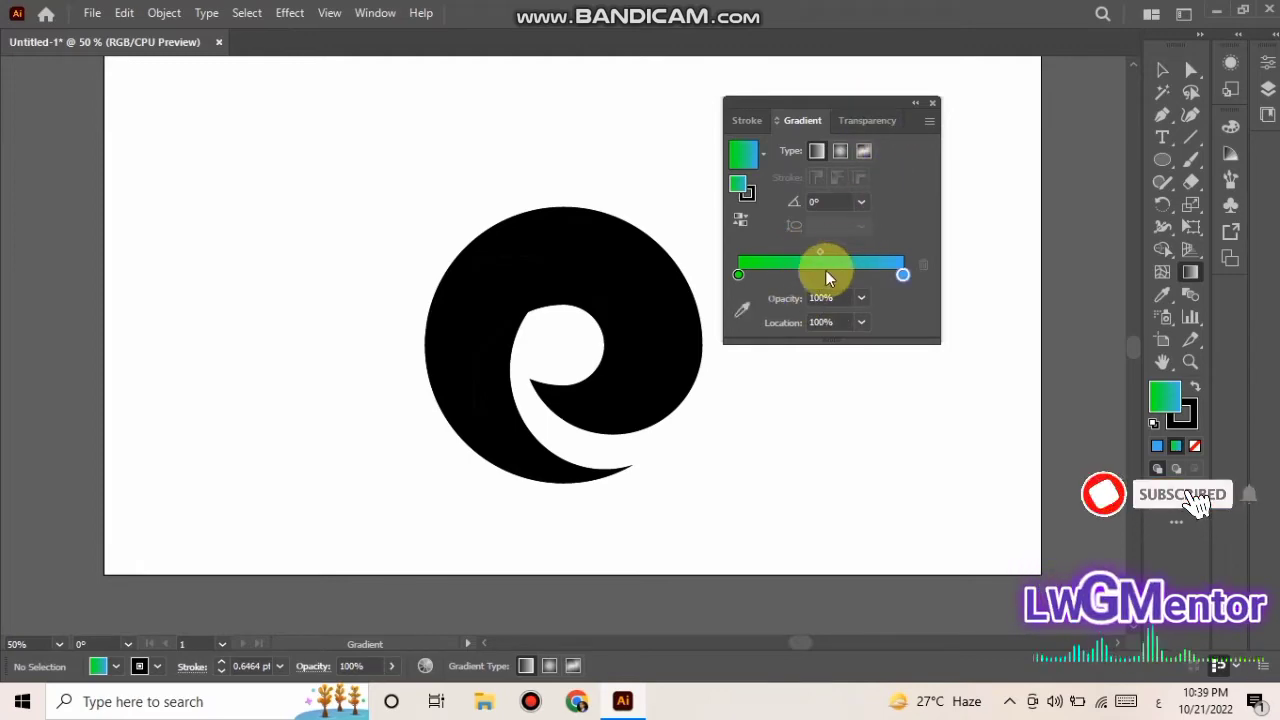
pyautogui.click(930, 105)
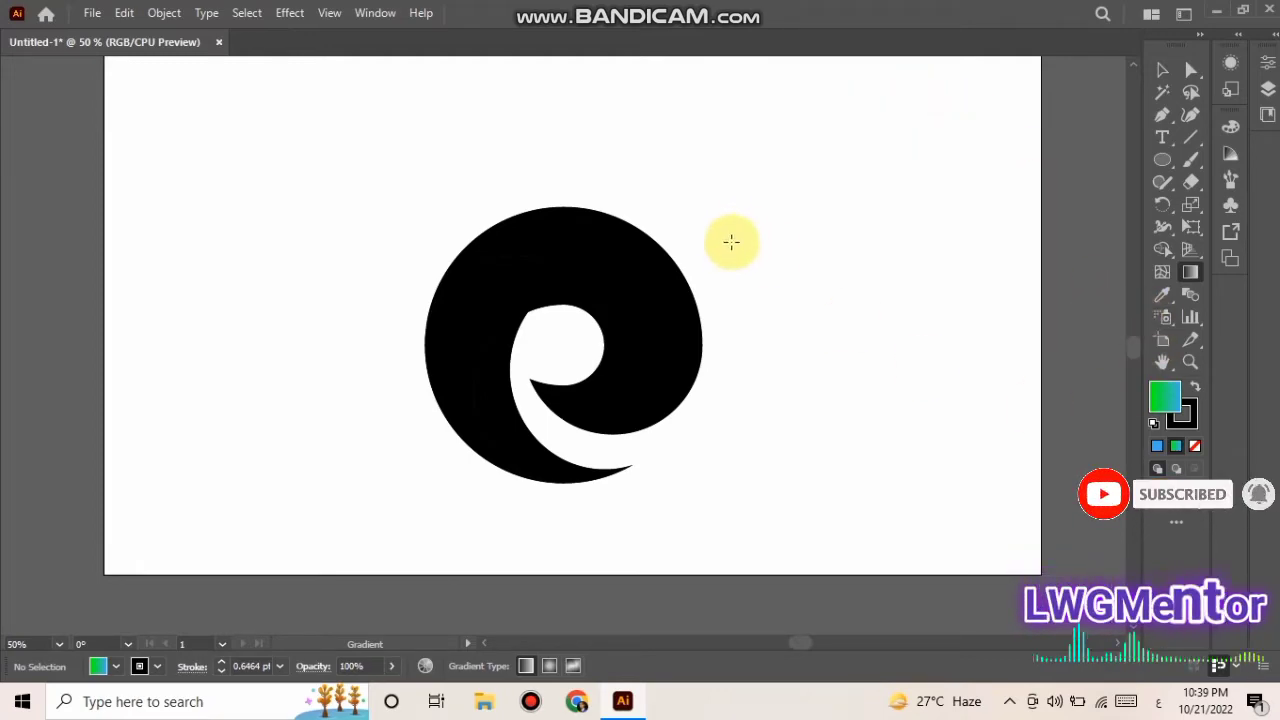
pyautogui.press('v')
pyautogui.click(694, 328)
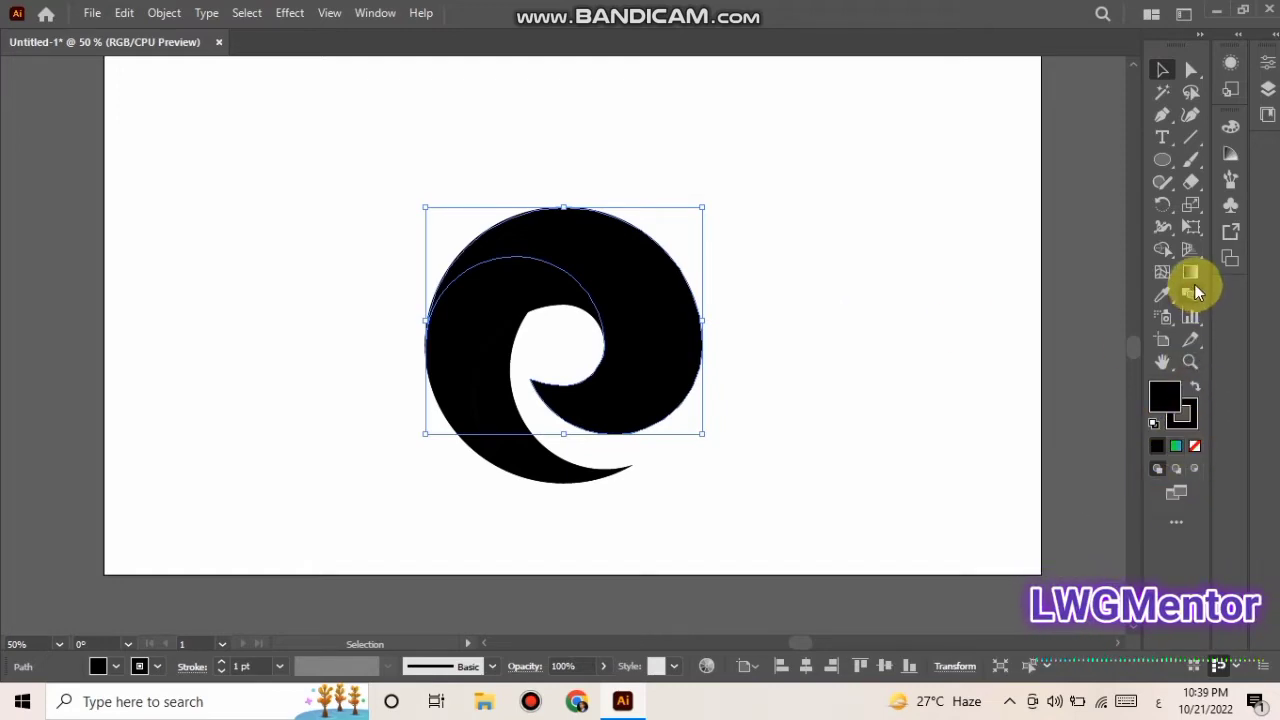
# Fill the upper swirl with the gradient, angled about 123° from blue at top left to green at lower right
pyautogui.click(1192, 274)
pyautogui.click(1176, 446)
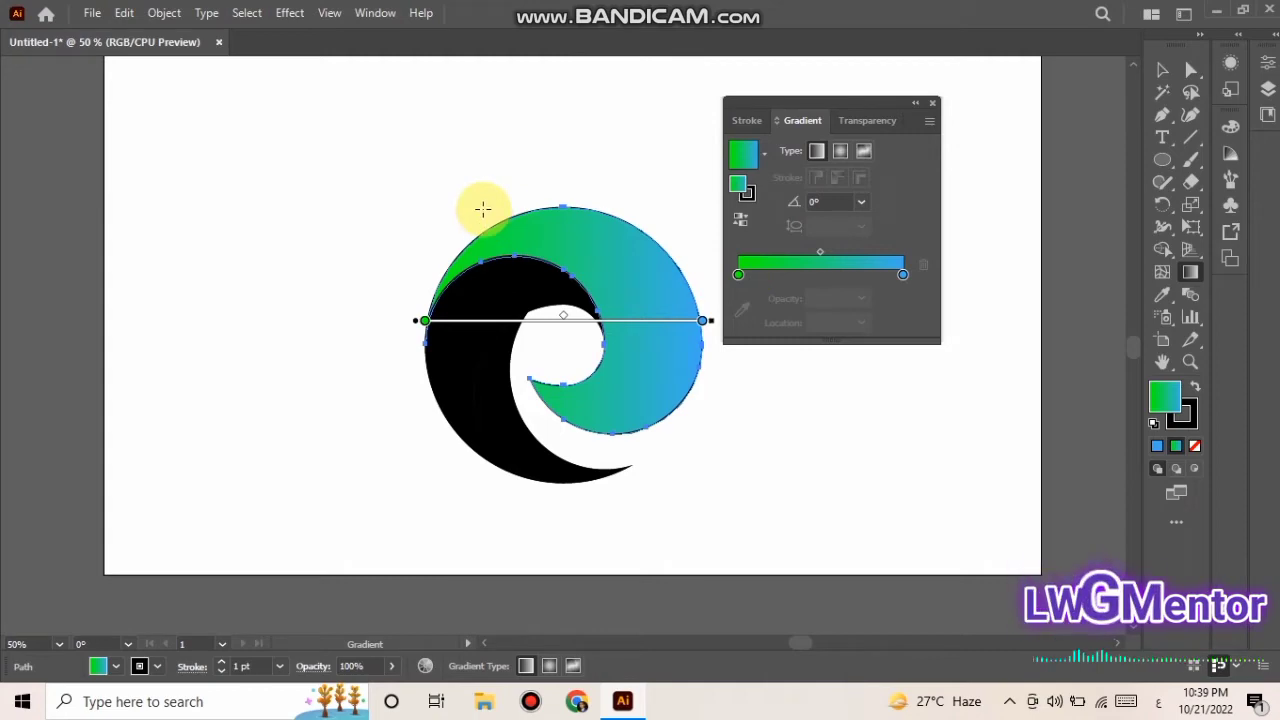
pyautogui.moveTo(483, 208); pyautogui.dragTo(595, 415)
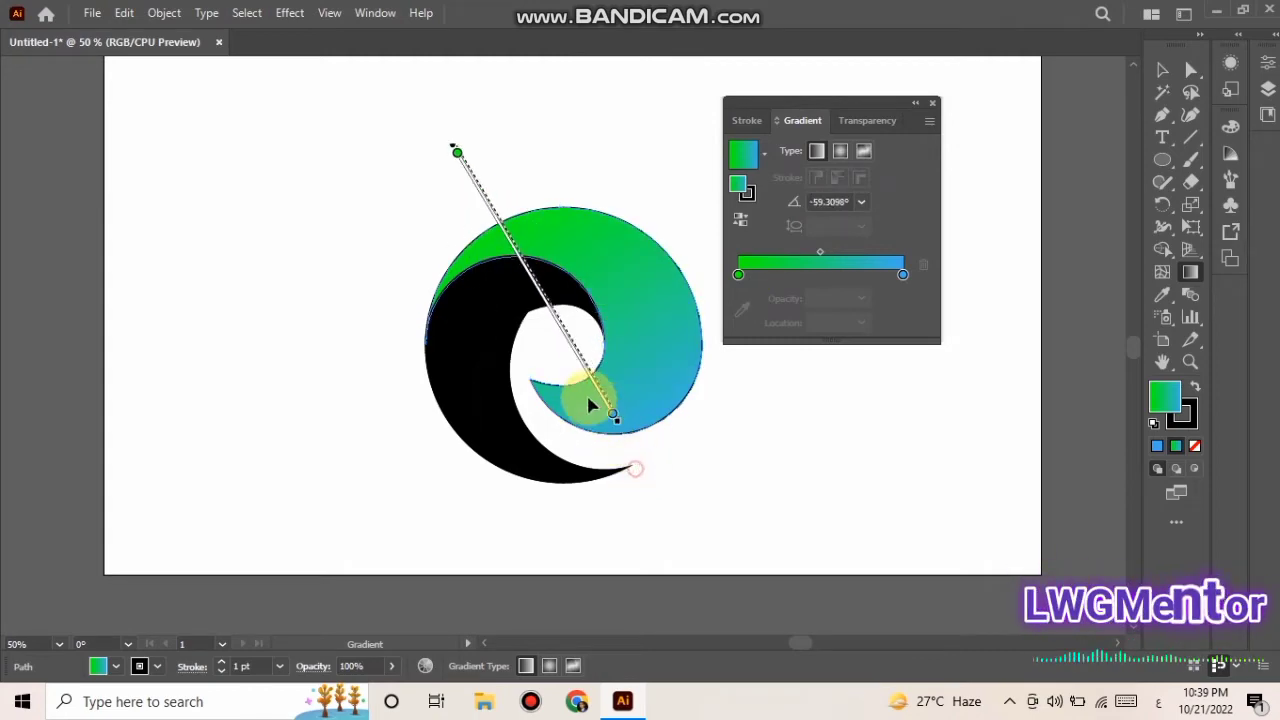
pyautogui.moveTo(686, 443); pyautogui.dragTo(430, 247)
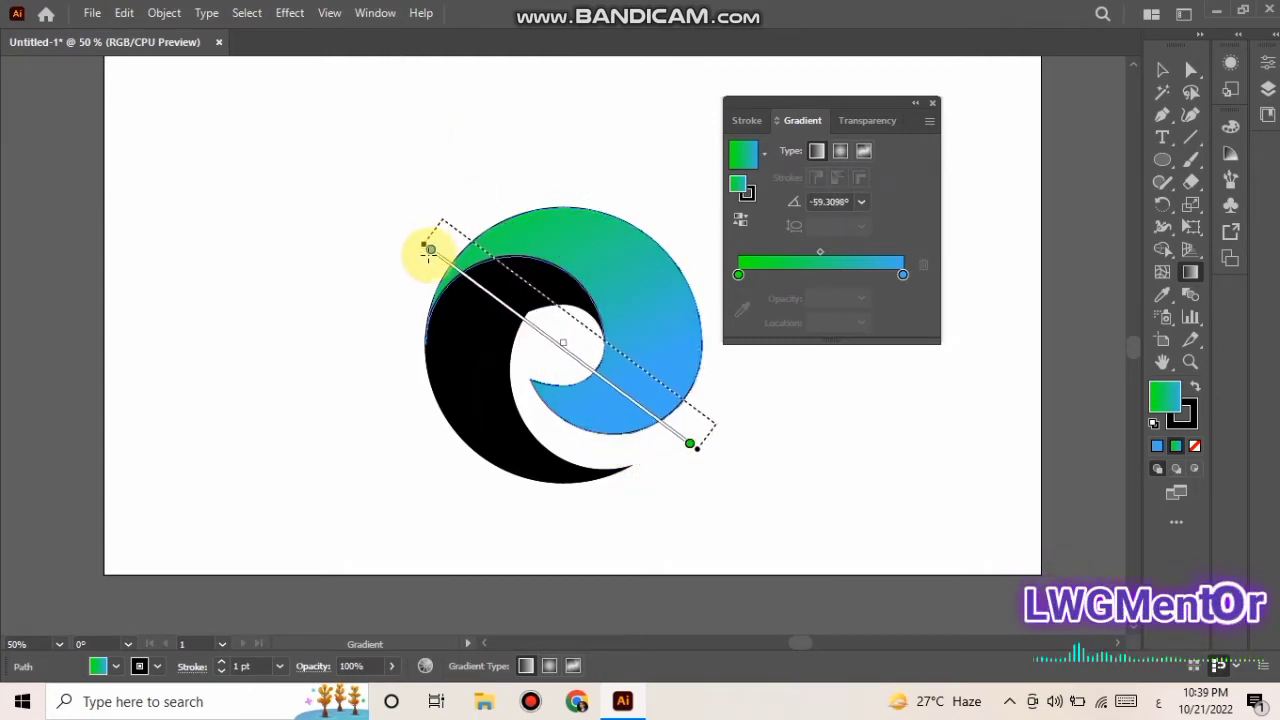
pyautogui.moveTo(680, 430)
pyautogui.mouseDown()
pyautogui.moveTo(572, 282)
pyautogui.moveTo(431, 227)
pyautogui.mouseUp()
pyautogui.moveTo(545, 430)
pyautogui.mouseDown()
pyautogui.moveTo(557, 206)
pyautogui.moveTo(514, 206)
pyautogui.moveTo(541, 202)
pyautogui.mouseUp()
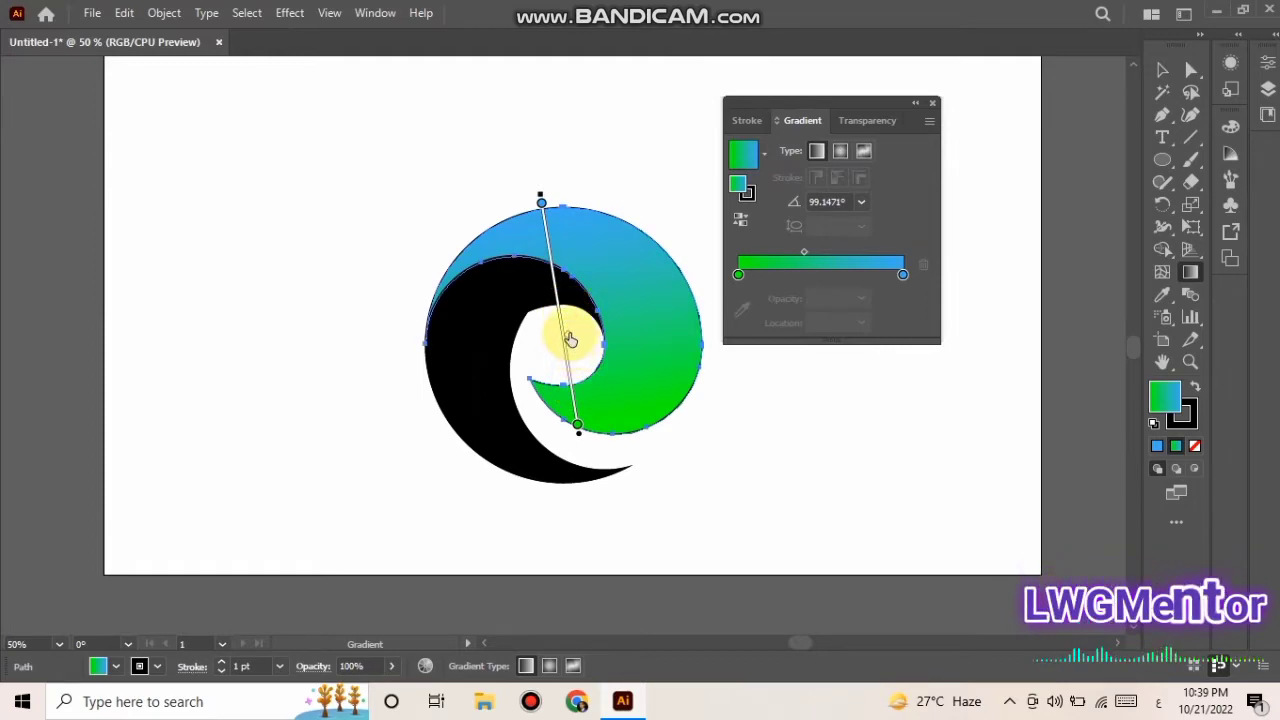
pyautogui.moveTo(684, 420); pyautogui.dragTo(471, 232)
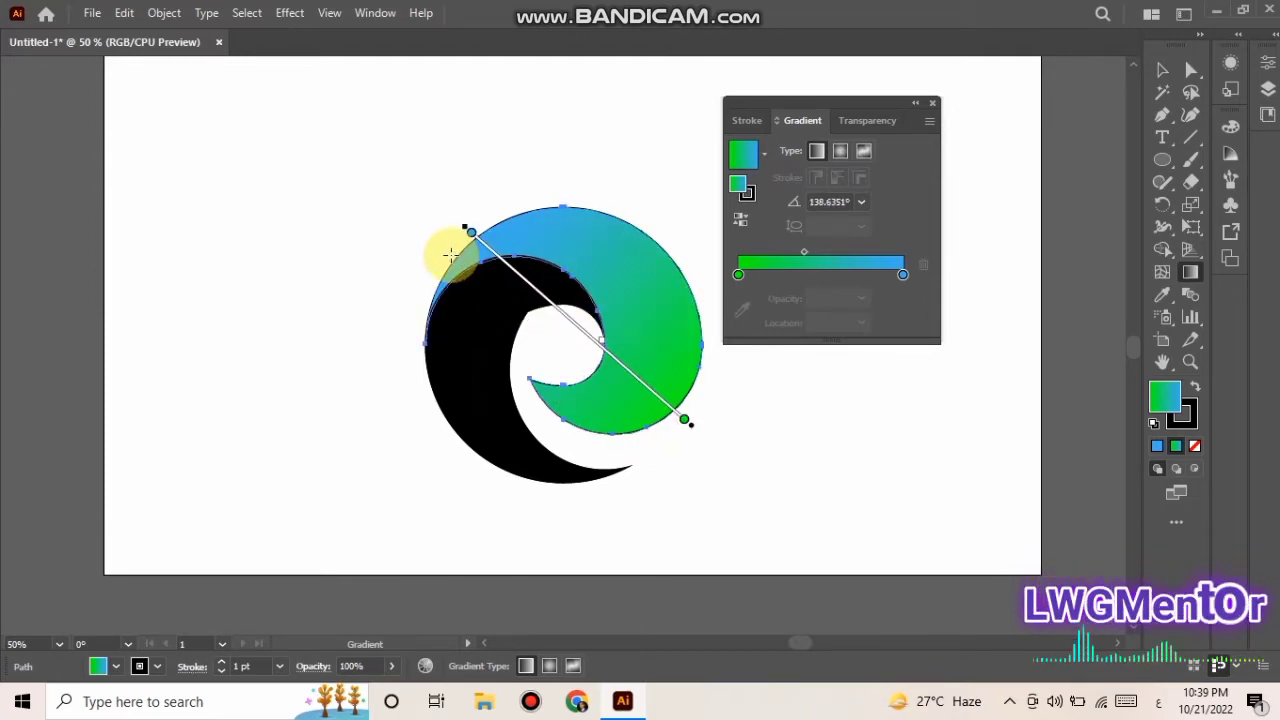
pyautogui.moveTo(667, 448)
pyautogui.mouseDown()
pyautogui.moveTo(548, 302)
pyautogui.moveTo(504, 214)
pyautogui.mouseUp()
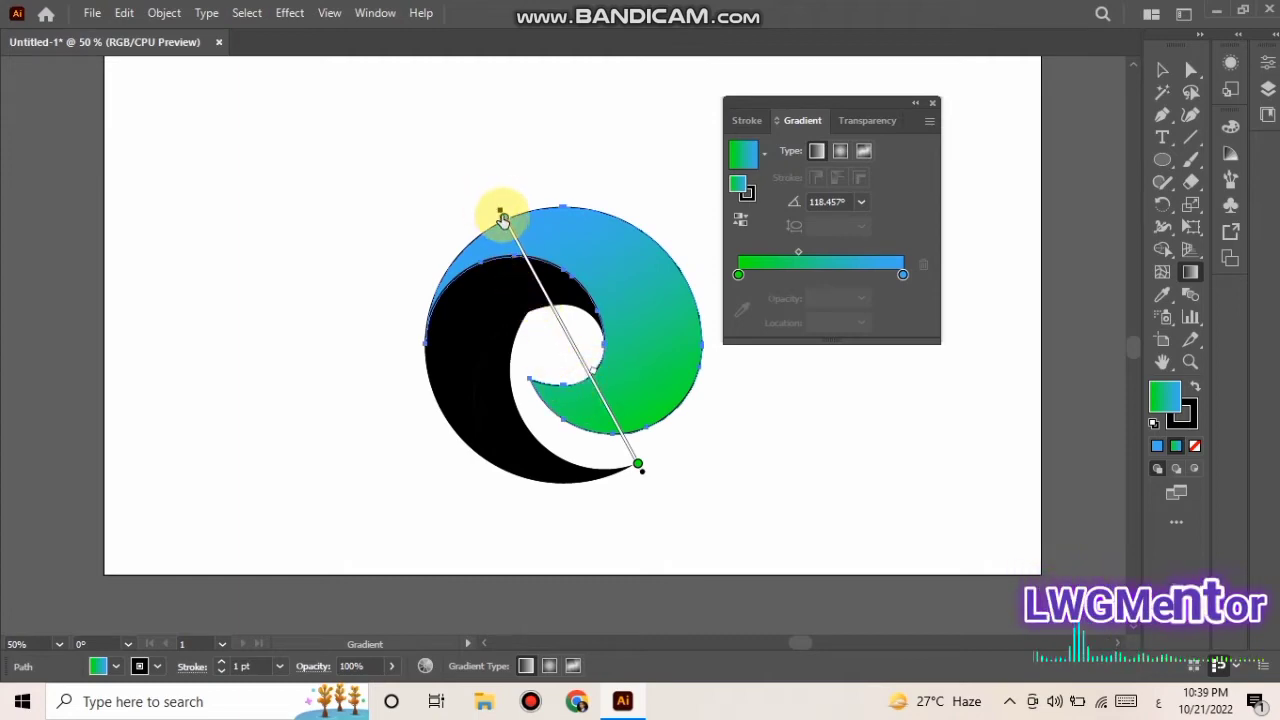
pyautogui.moveTo(491, 206); pyautogui.dragTo(475, 217)
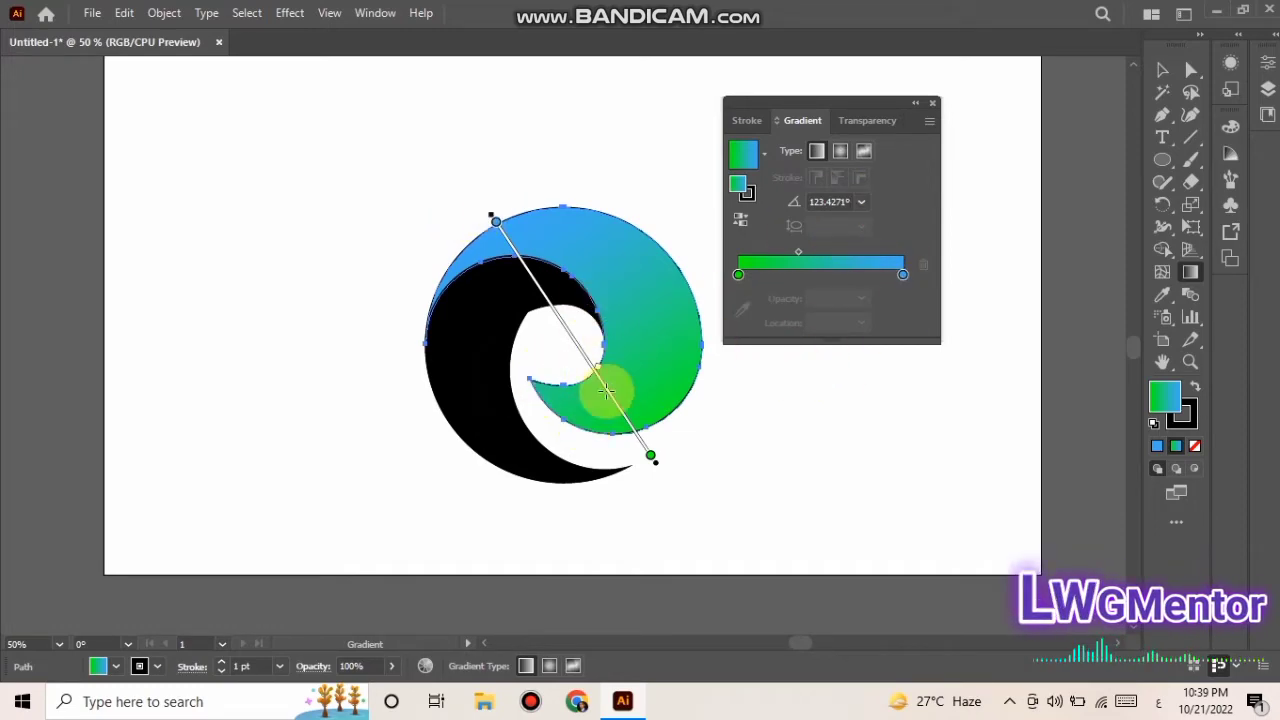
pyautogui.click(932, 103)
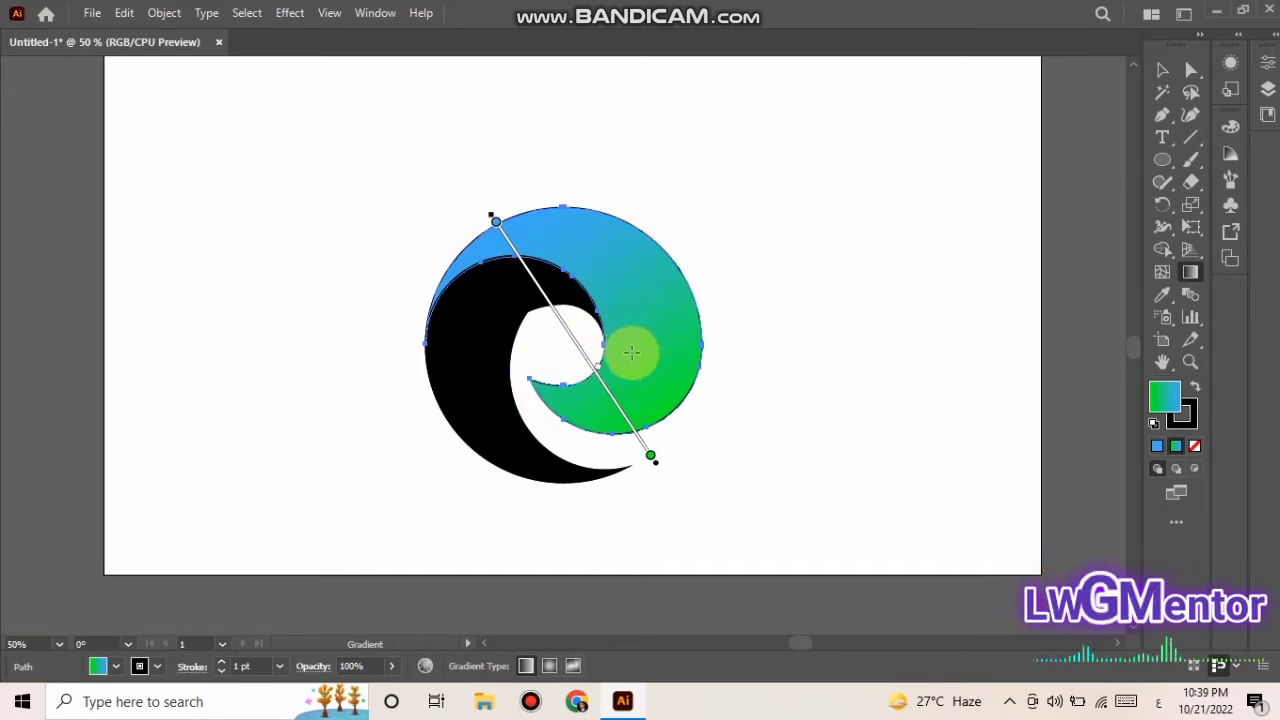
# Select both swirl pieces and set their stroke to None
pyautogui.click(1162, 69)
pyautogui.click(652, 375)
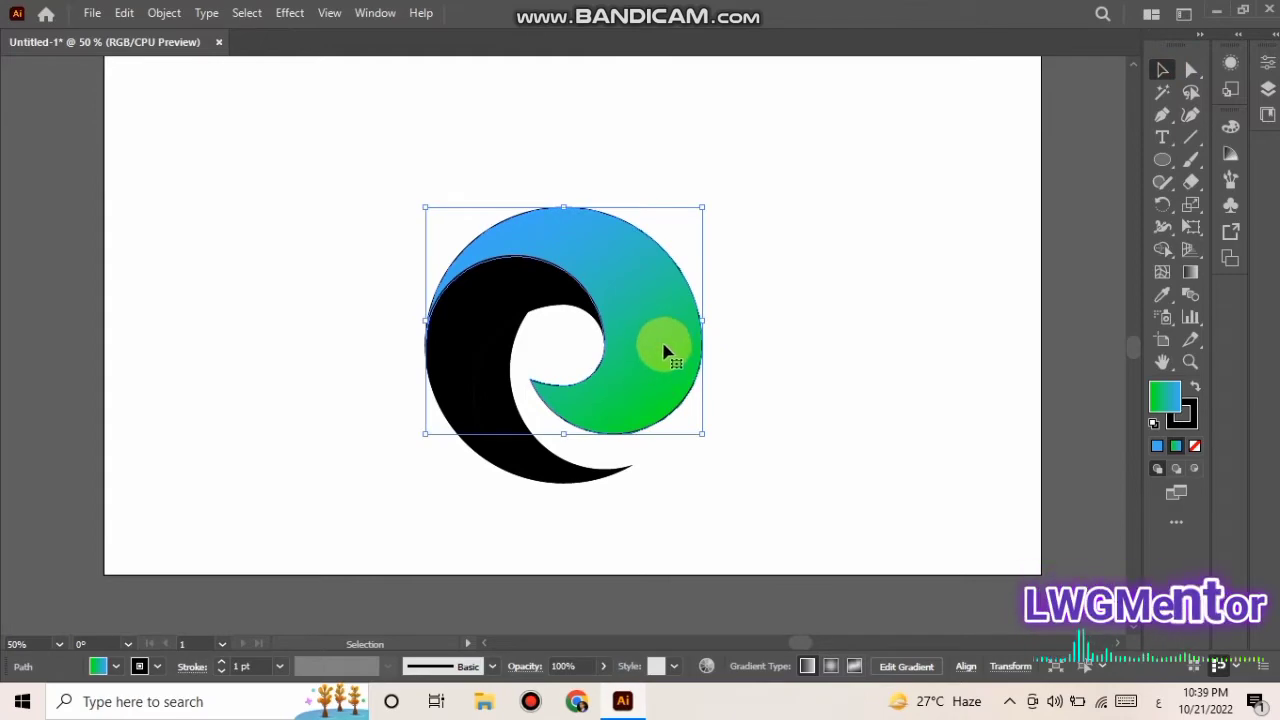
pyautogui.moveTo(830, 203); pyautogui.dragTo(351, 500)
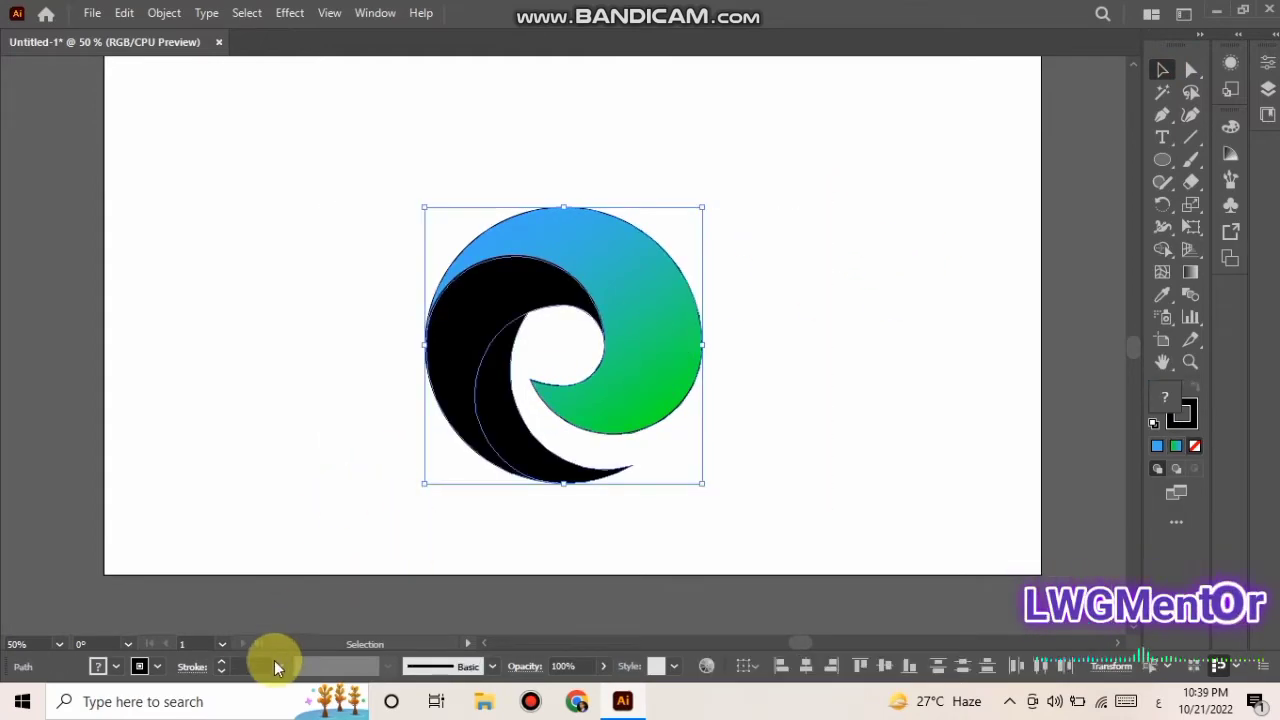
pyautogui.click(168, 668)
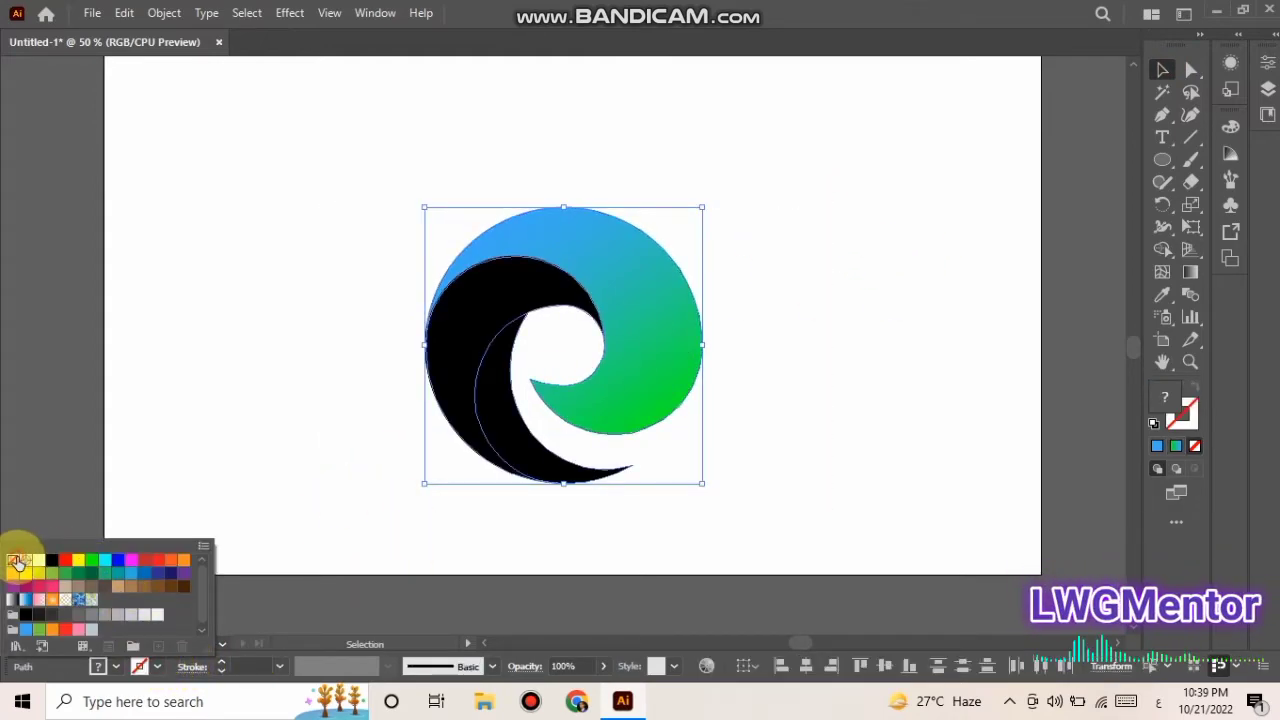
pyautogui.click(415, 447)
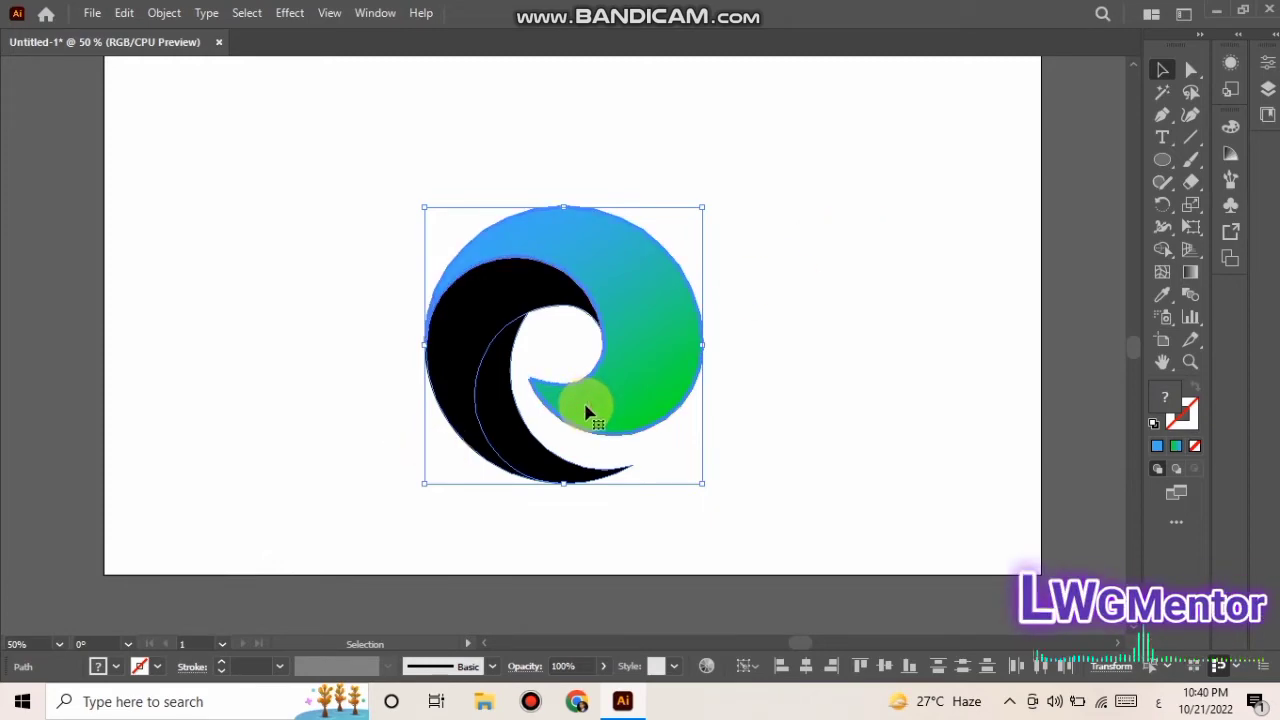
pyautogui.click(643, 320)
pyautogui.click(1191, 69)
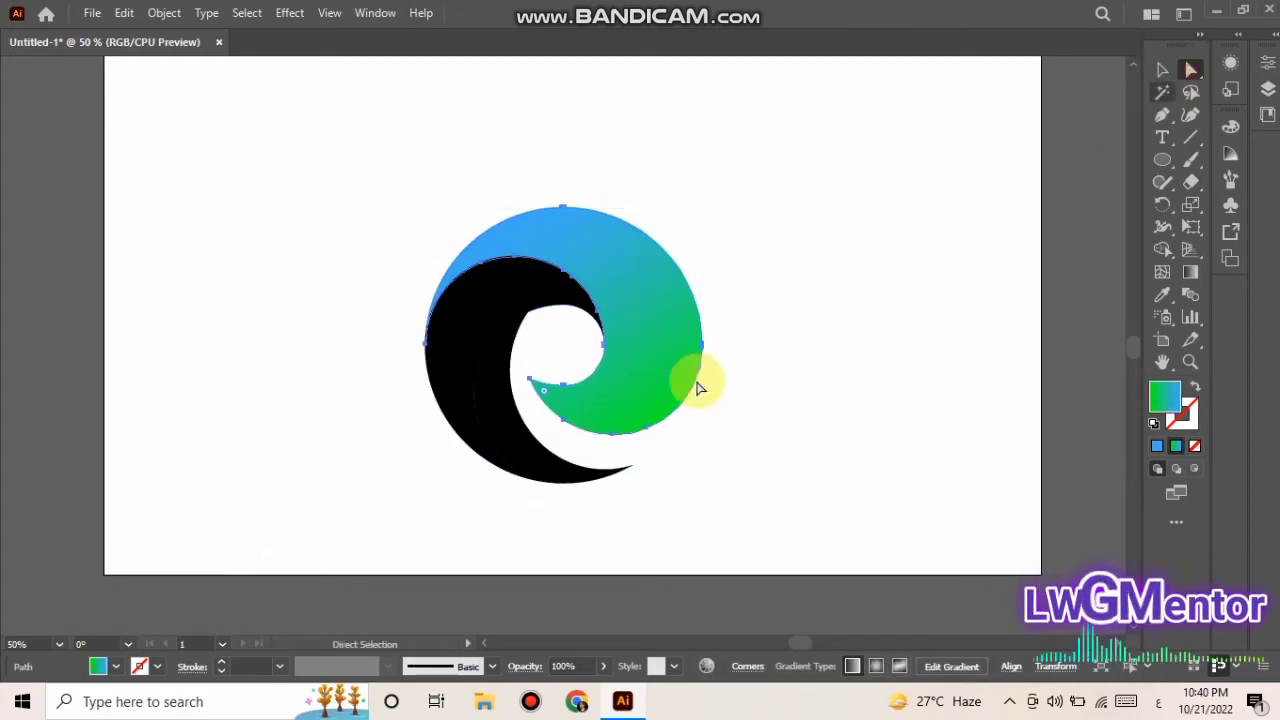
# Round the gradient swirl's inner tail tip to a corner radius of about 13.48 px
pyautogui.moveTo(545, 397); pyautogui.dragTo(563, 413)
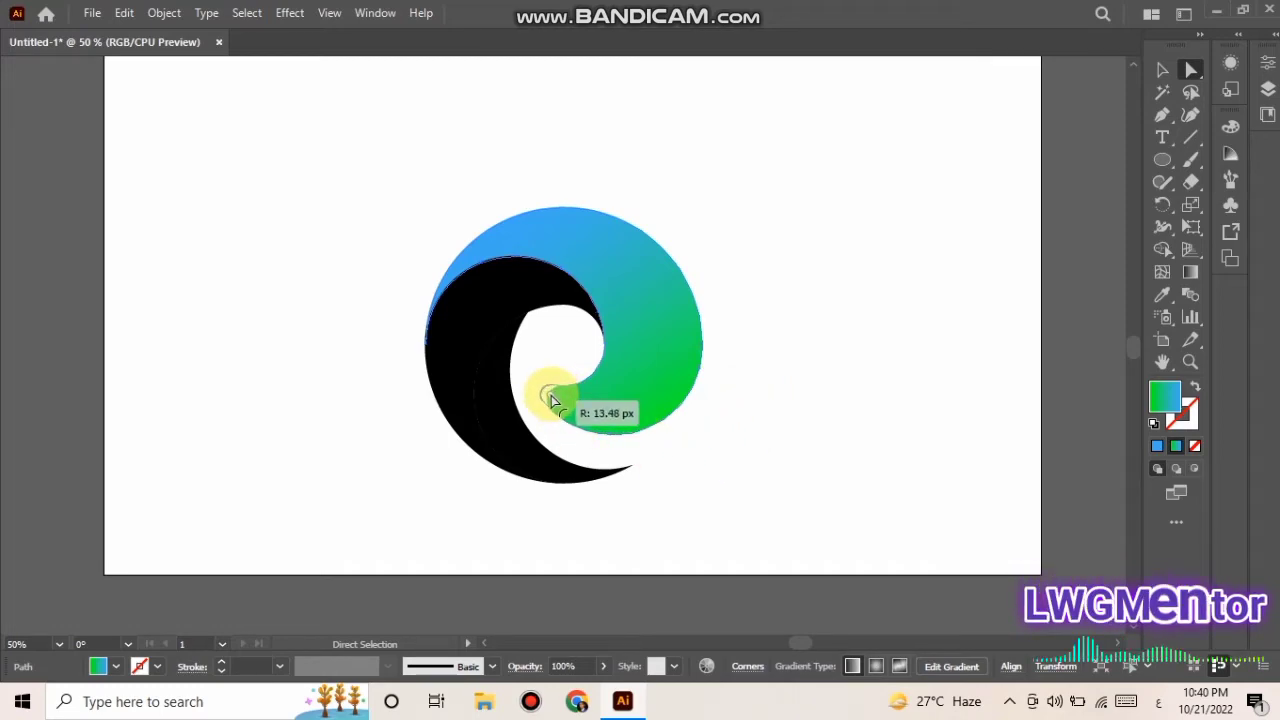
pyautogui.click(571, 470)
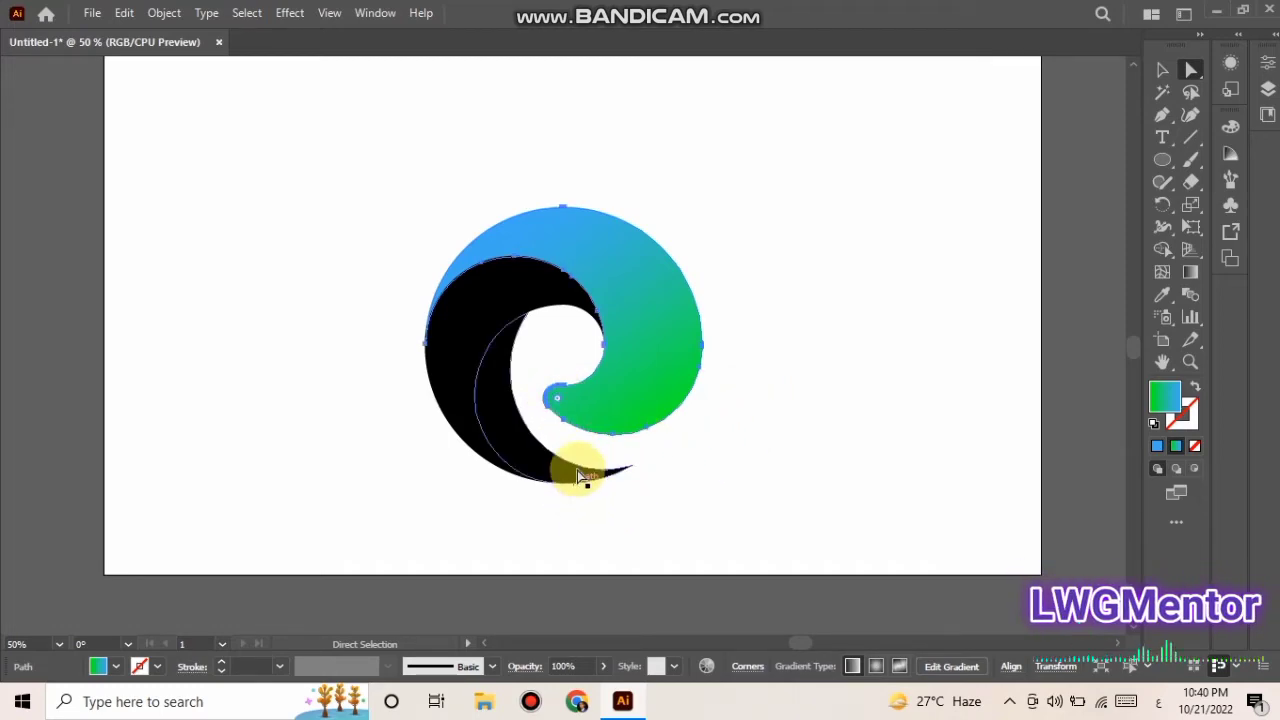
pyautogui.click(643, 483)
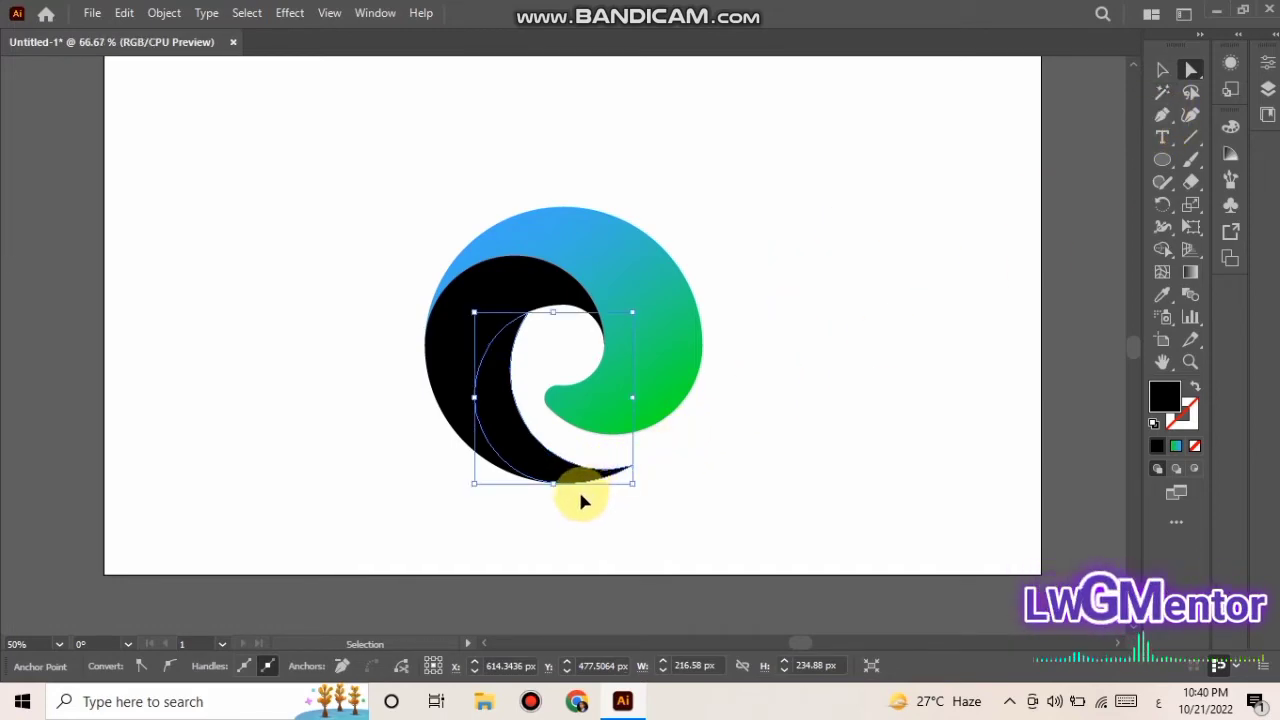
# Zoom in and slightly round the black swoosh's pointed tip with its live-corner widget
pyautogui.hotkey('ctrl', '+')
pyautogui.press('a')
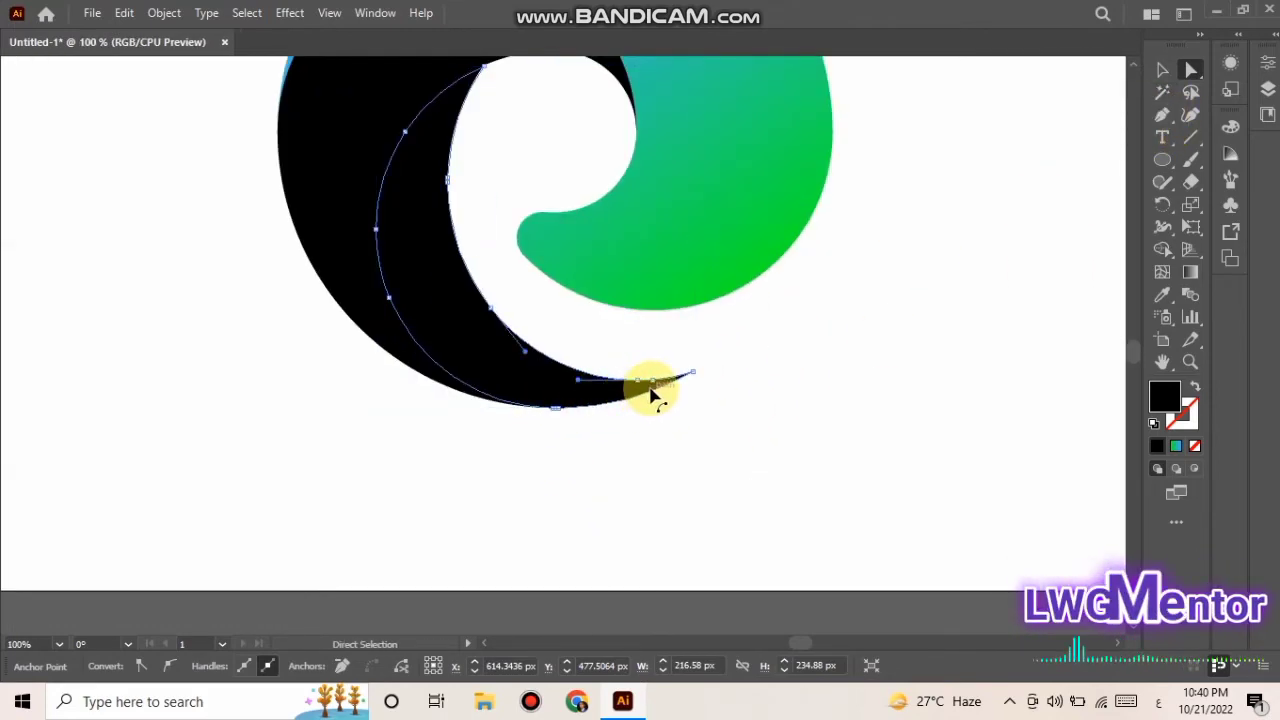
pyautogui.hotkey('ctrl', '+')
pyautogui.hotkey('ctrl', '+')
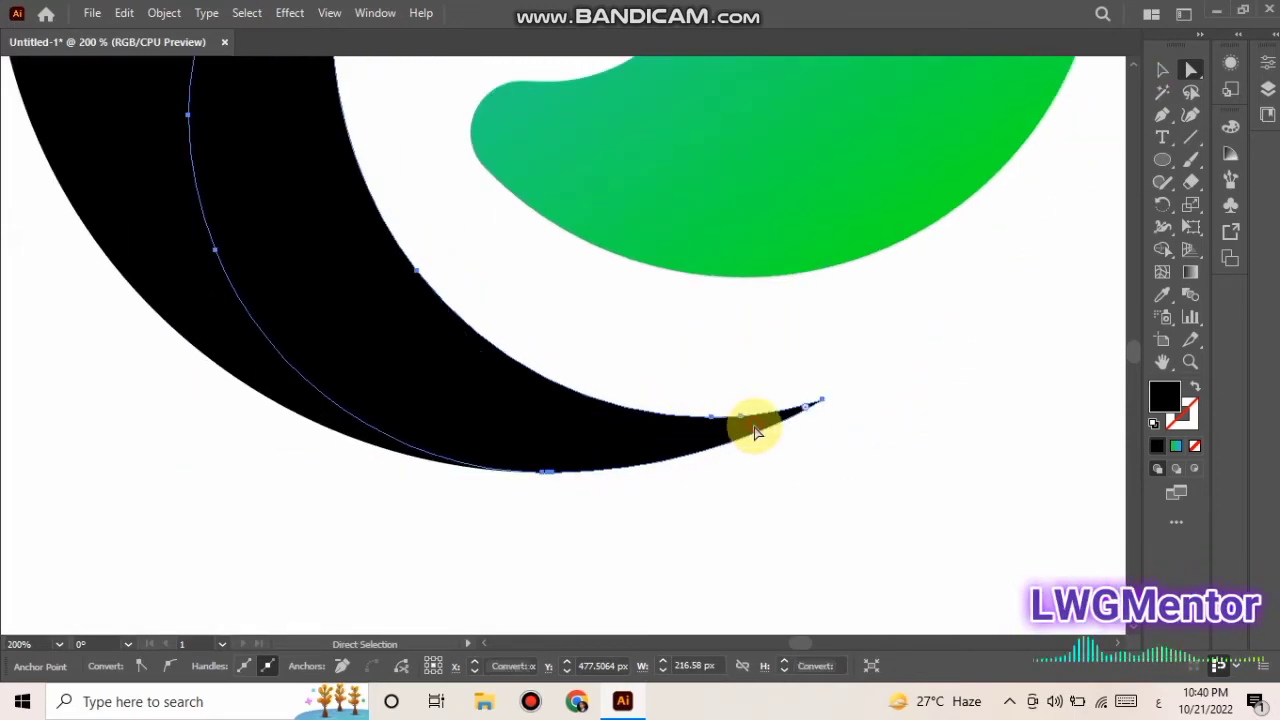
pyautogui.click(818, 412)
pyautogui.moveTo(808, 410); pyautogui.dragTo(679, 431)
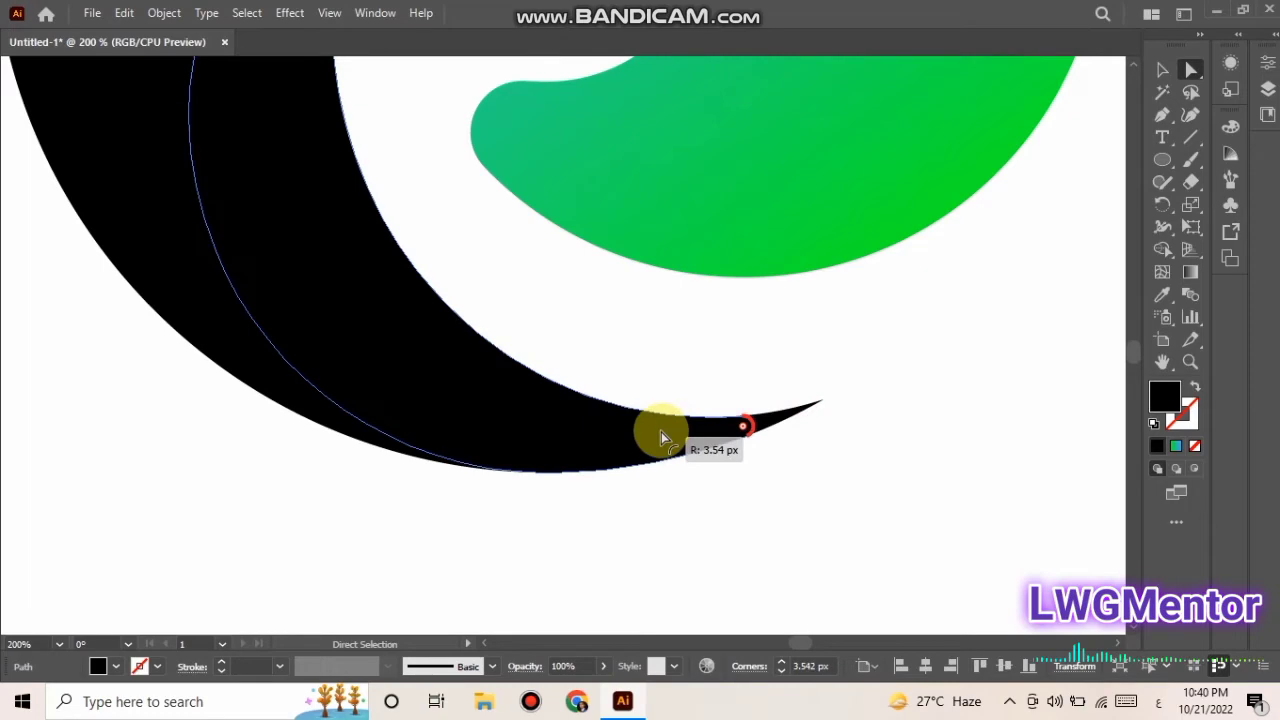
pyautogui.hotkey('ctrl', '-')
pyautogui.hotkey('ctrl', '-')
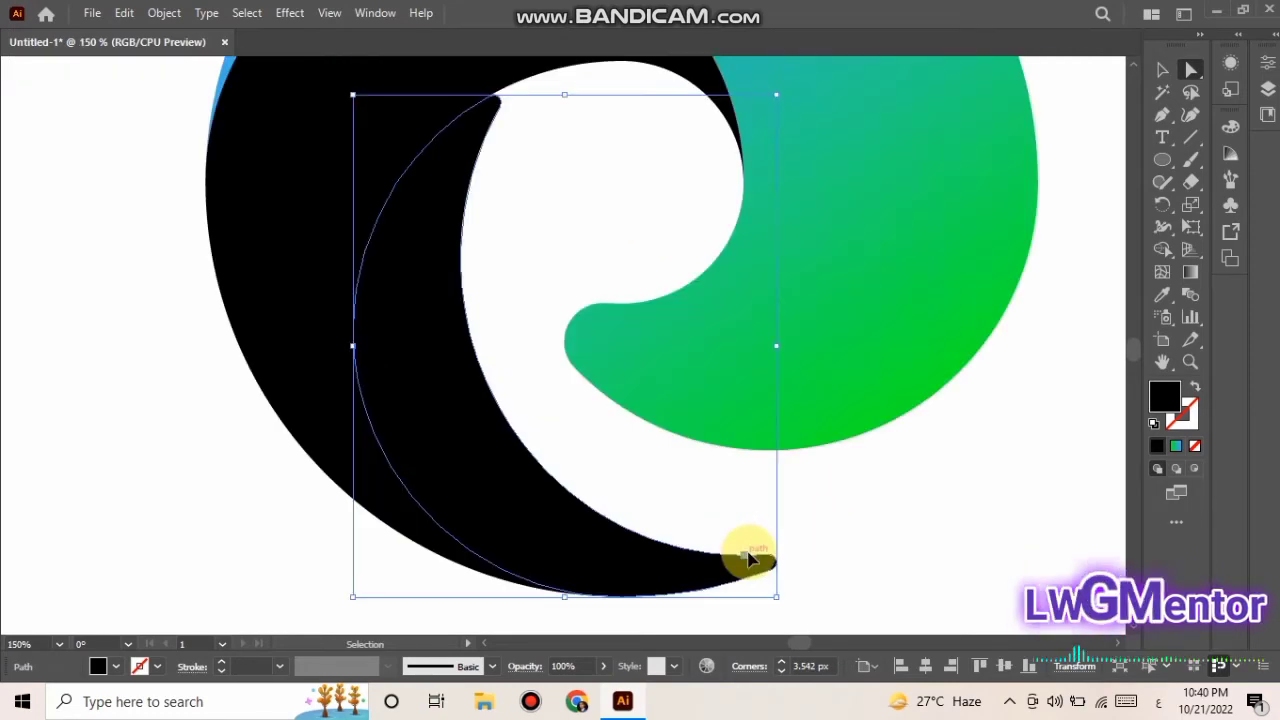
pyautogui.hotkey('ctrl', '-')
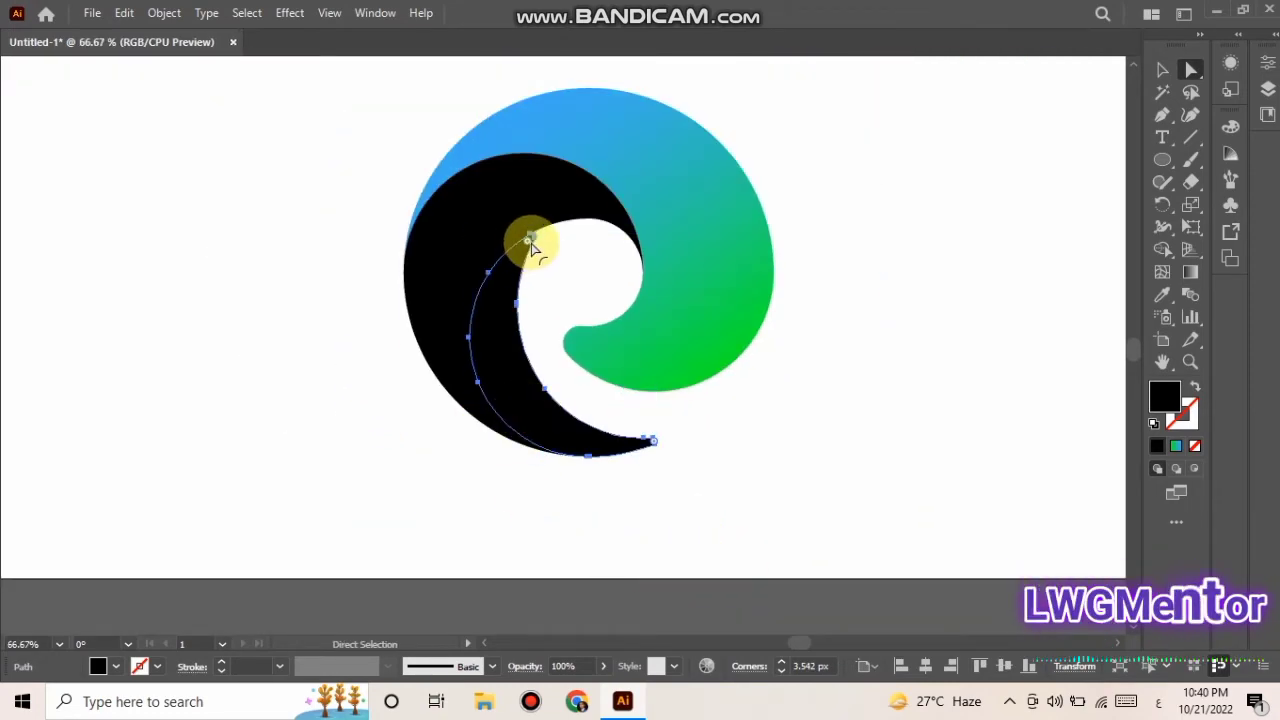
# Increase the swoosh tip's corner rounding to about 2 px, then deselect to check it
pyautogui.keyDown('ctrl'); pyautogui.click(500, 375); pyautogui.keyUp('ctrl')
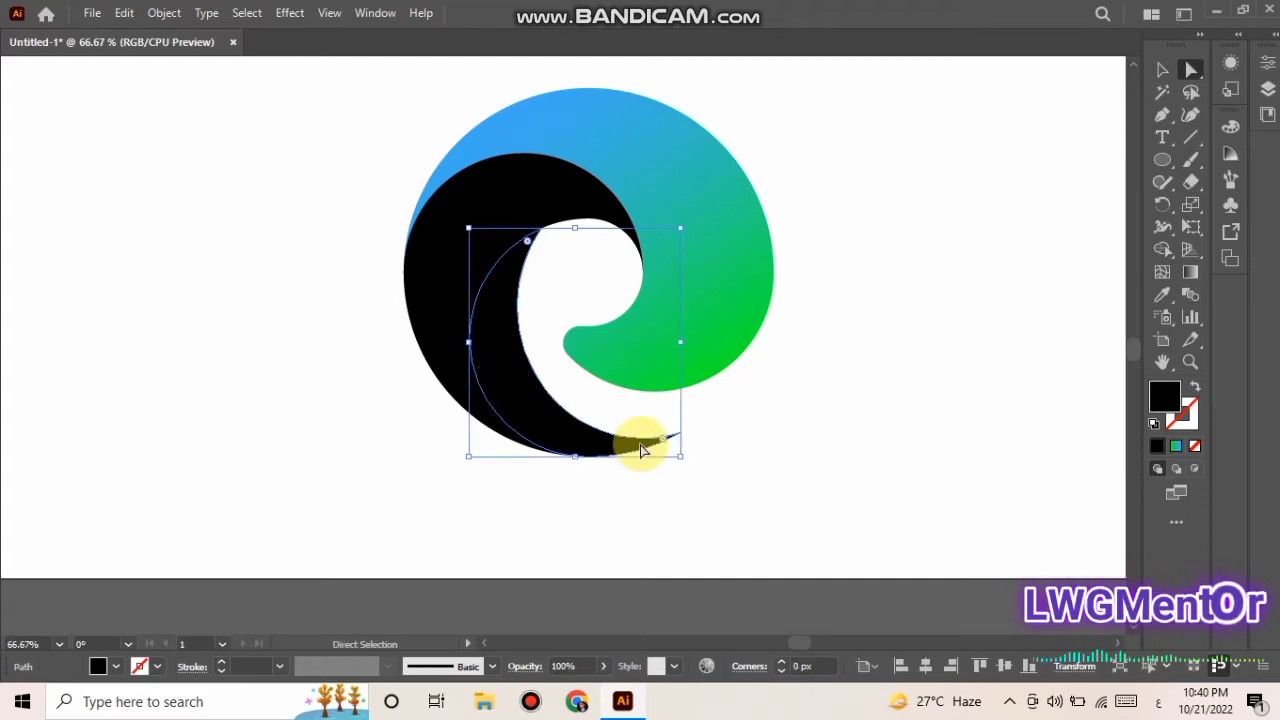
pyautogui.hotkey('ctrl', '+')
pyautogui.hotkey('ctrl', '+')
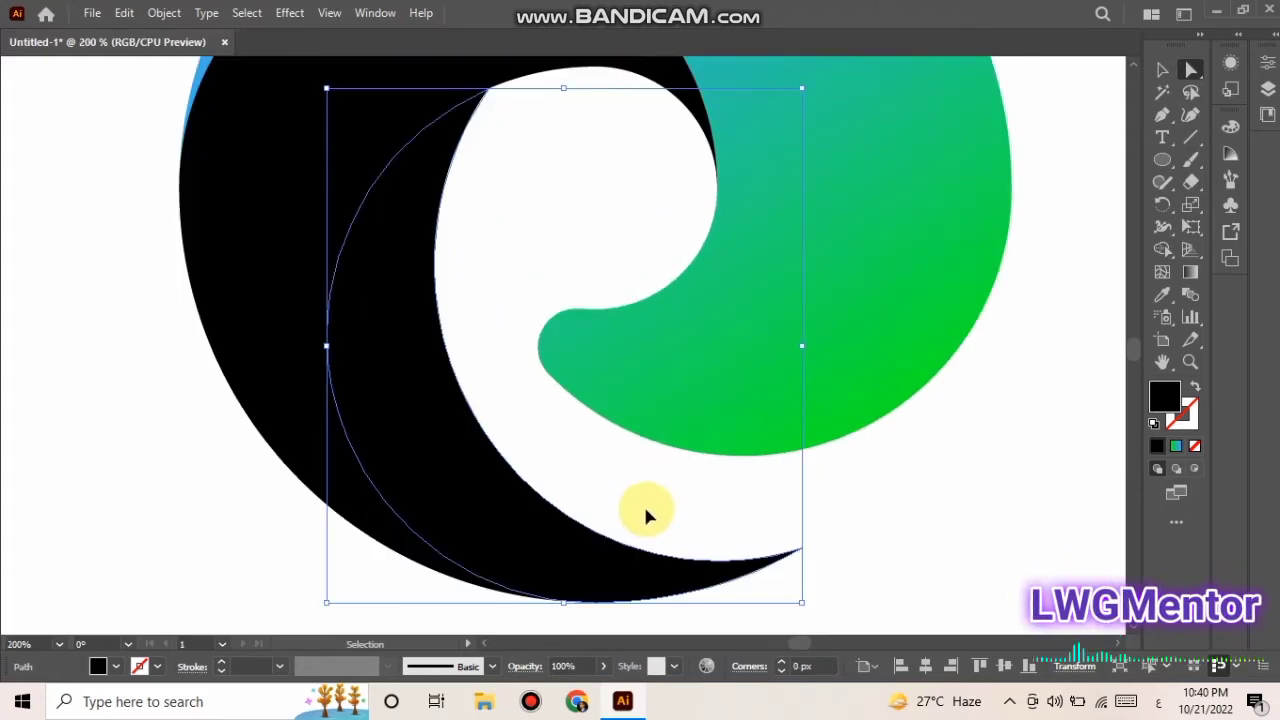
pyautogui.hotkey('ctrl', '+')
pyautogui.scroll(-2, 741, 574)
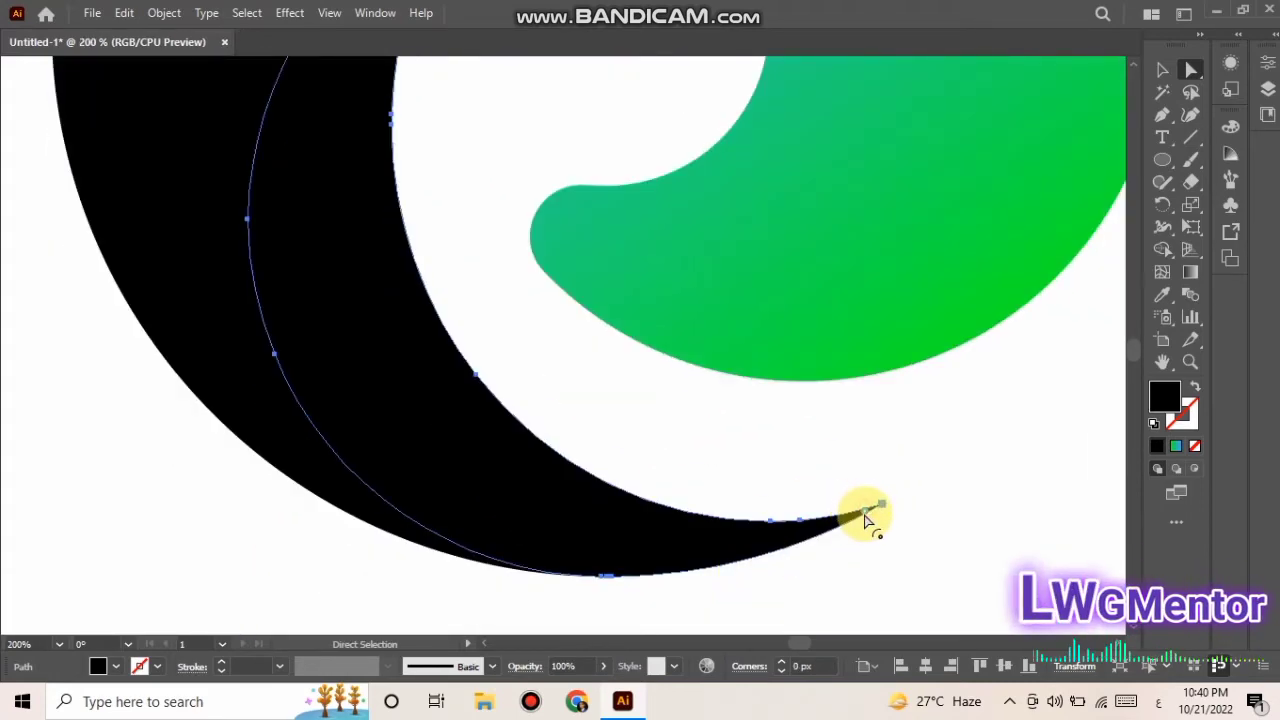
pyautogui.moveTo(860, 517); pyautogui.dragTo(845, 524)
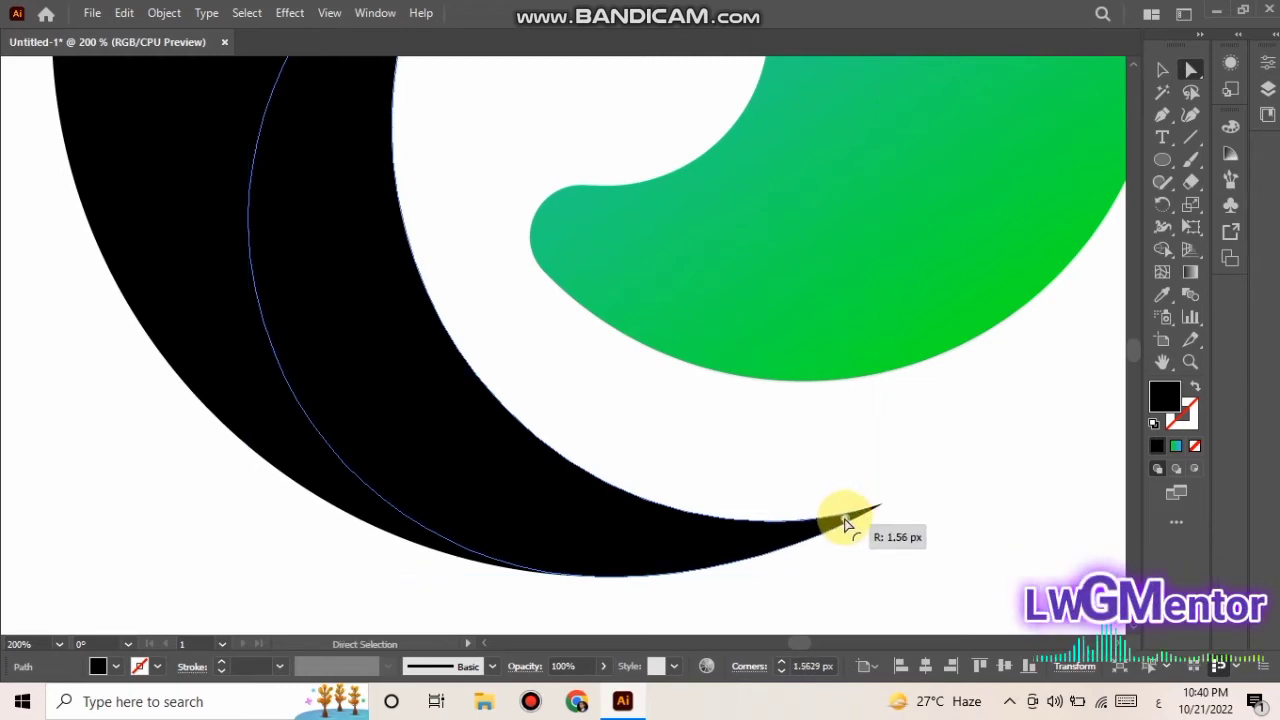
pyautogui.hotkey('ctrl', '-')
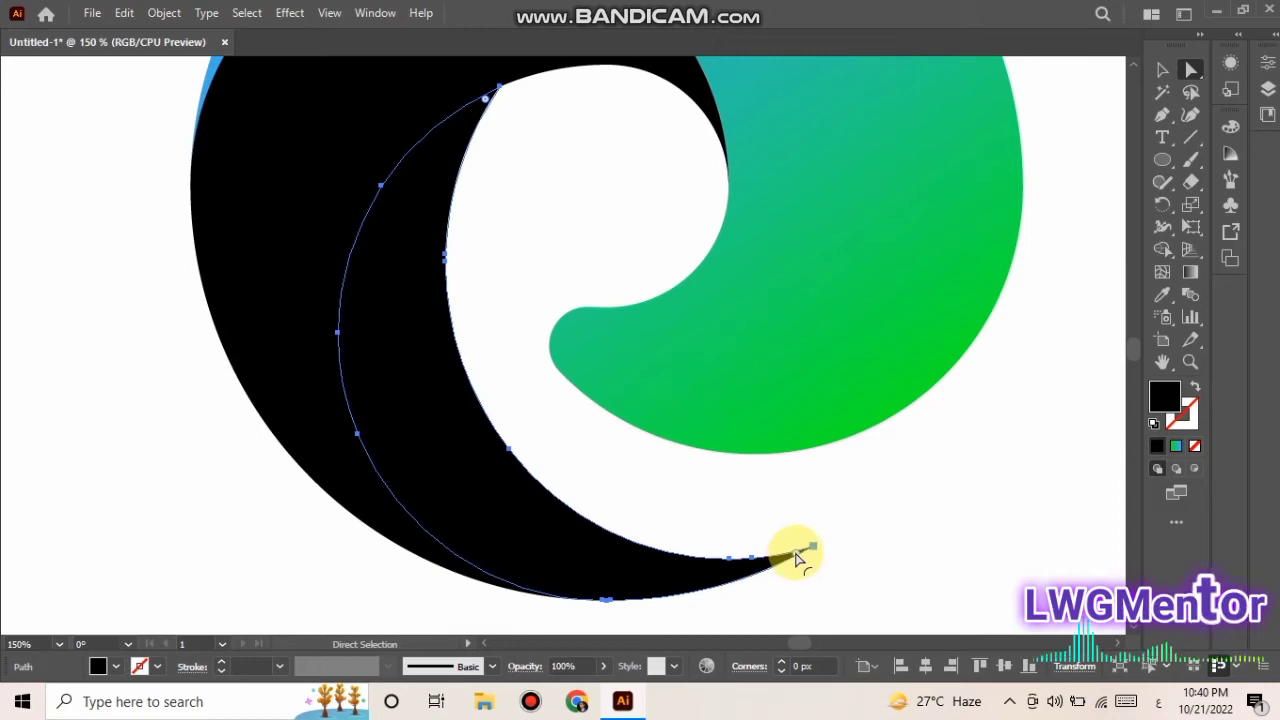
pyautogui.moveTo(795, 557); pyautogui.dragTo(778, 565)
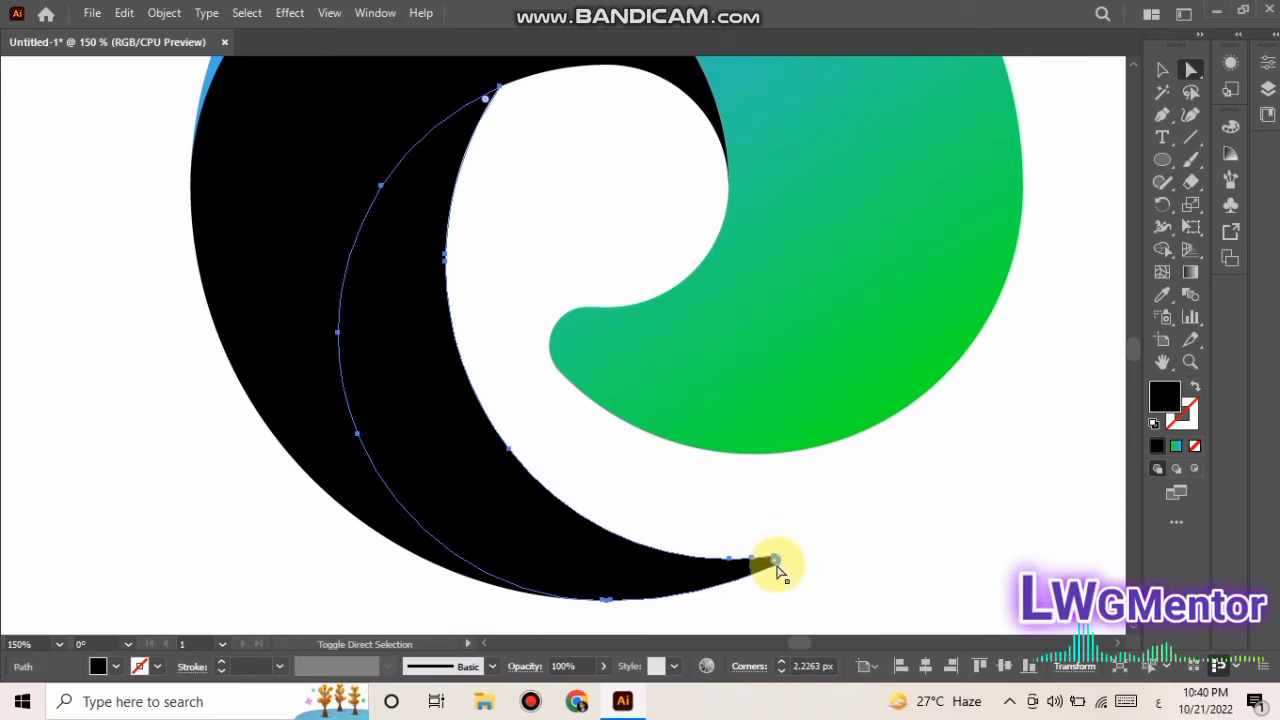
pyautogui.click(848, 568)
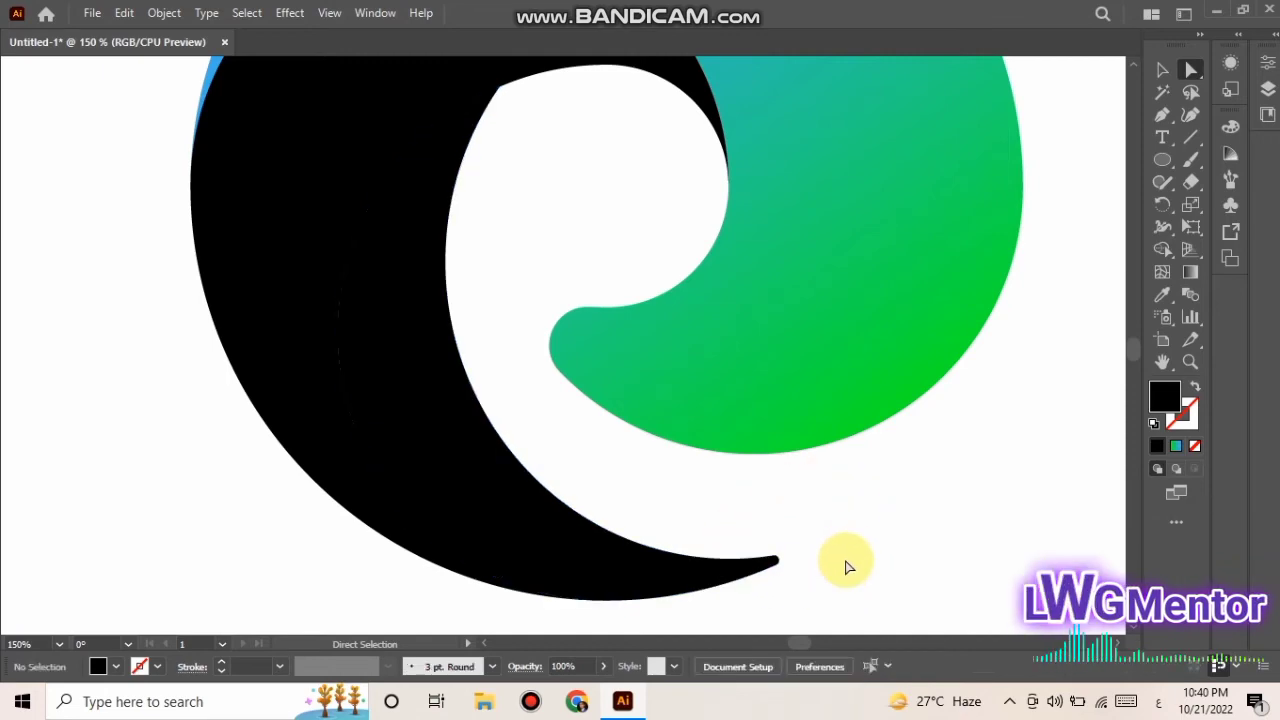
pyautogui.scroll(1, 843, 554)
pyautogui.hotkey('ctrl', '-')
pyautogui.hotkey('ctrl', '-')
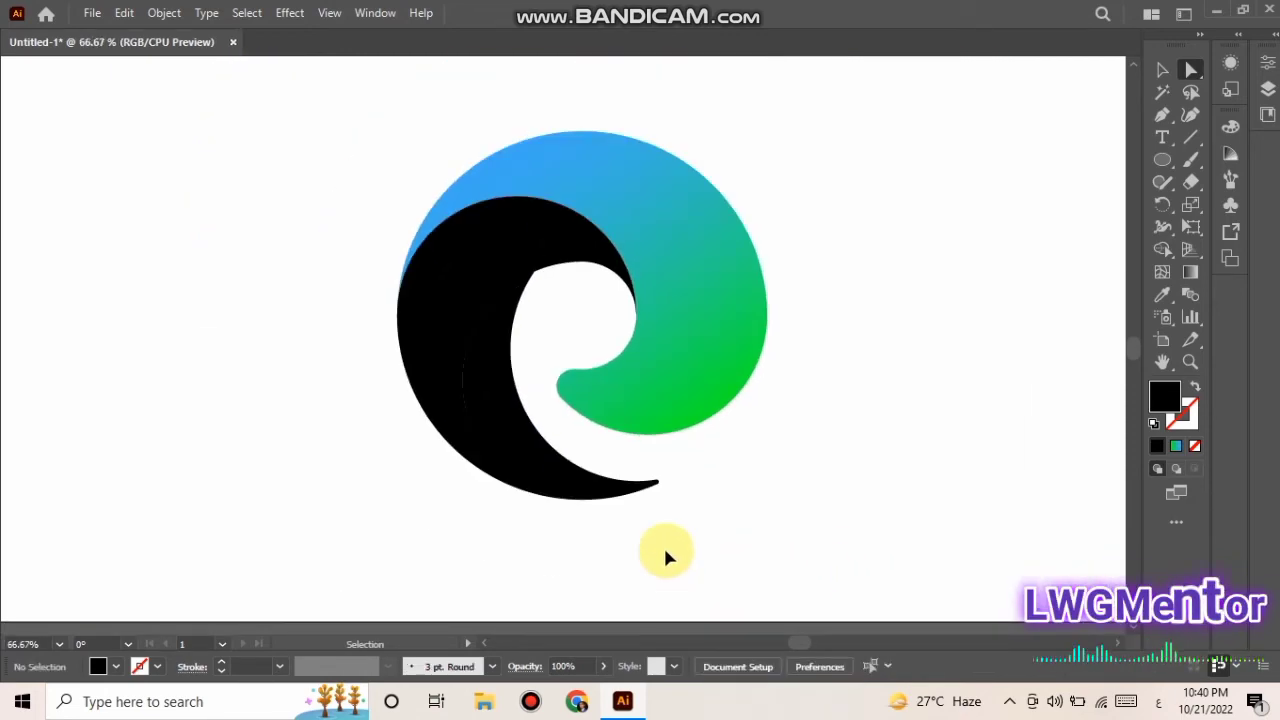
pyautogui.click(451, 306)
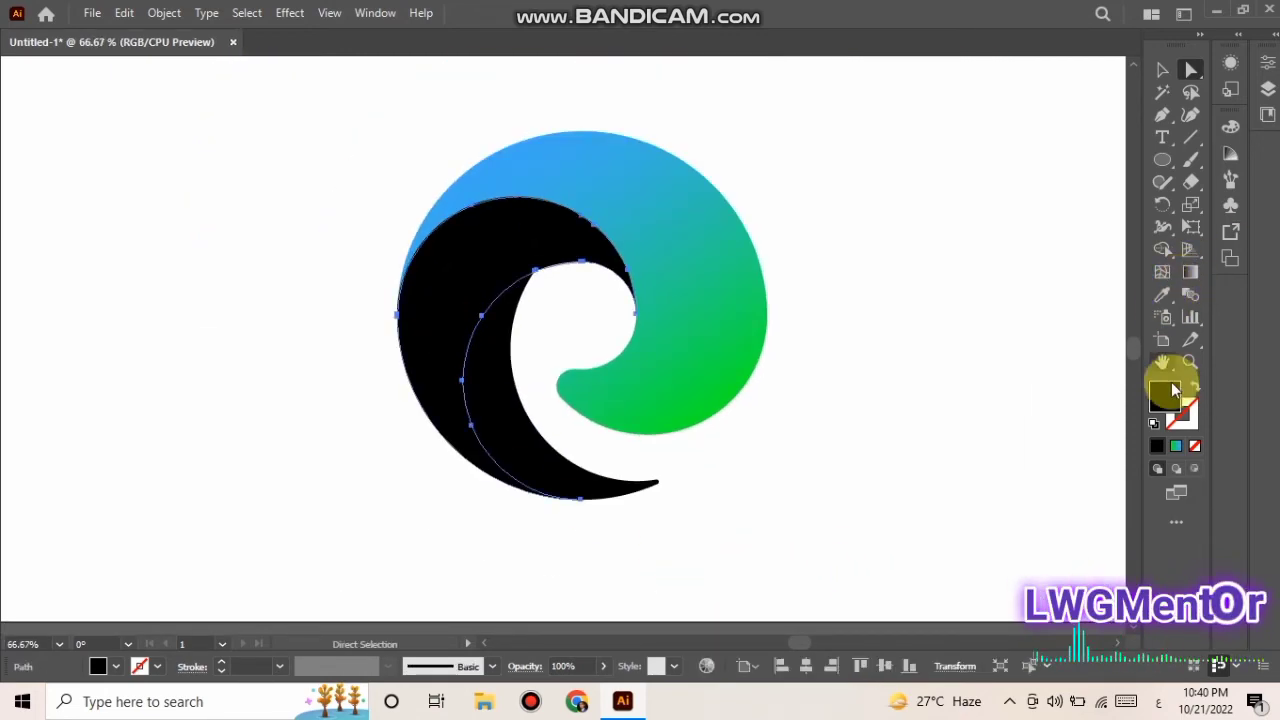
# Fill the larger black swoosh with a medium blue (#0090BC)
pyautogui.doubleClick(1178, 406)
pyautogui.click(658, 250)
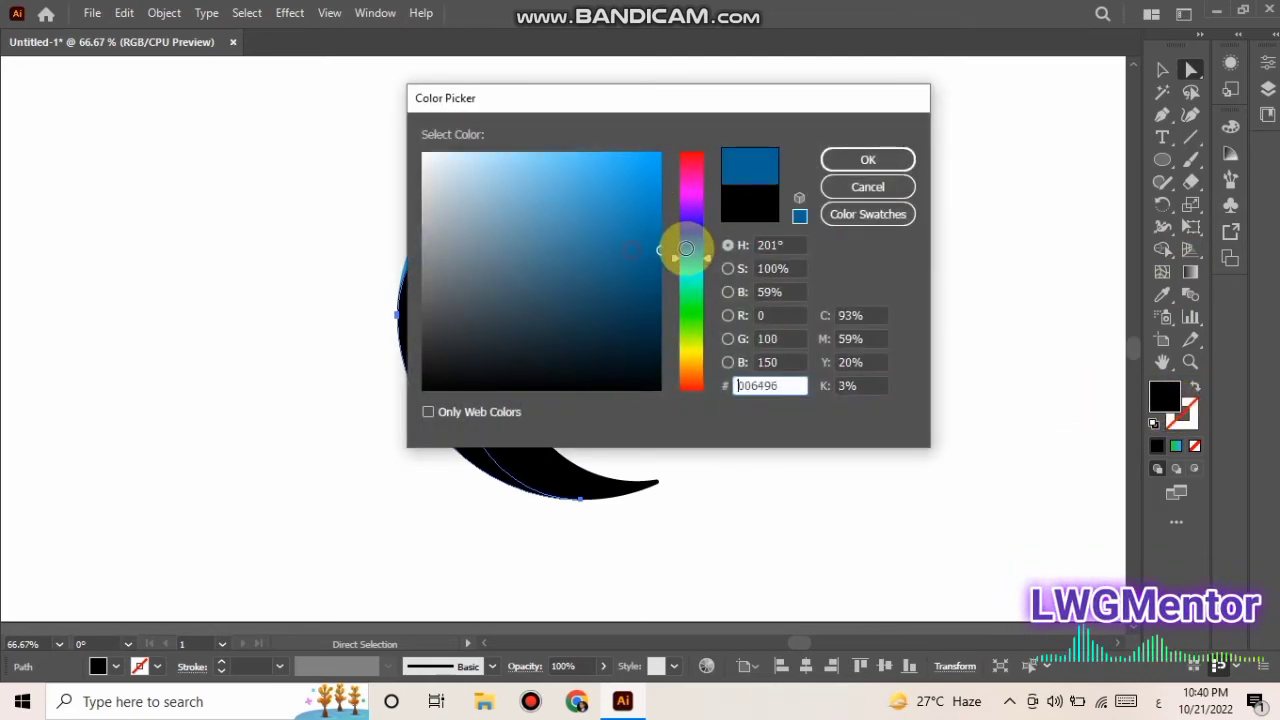
pyautogui.click(872, 160)
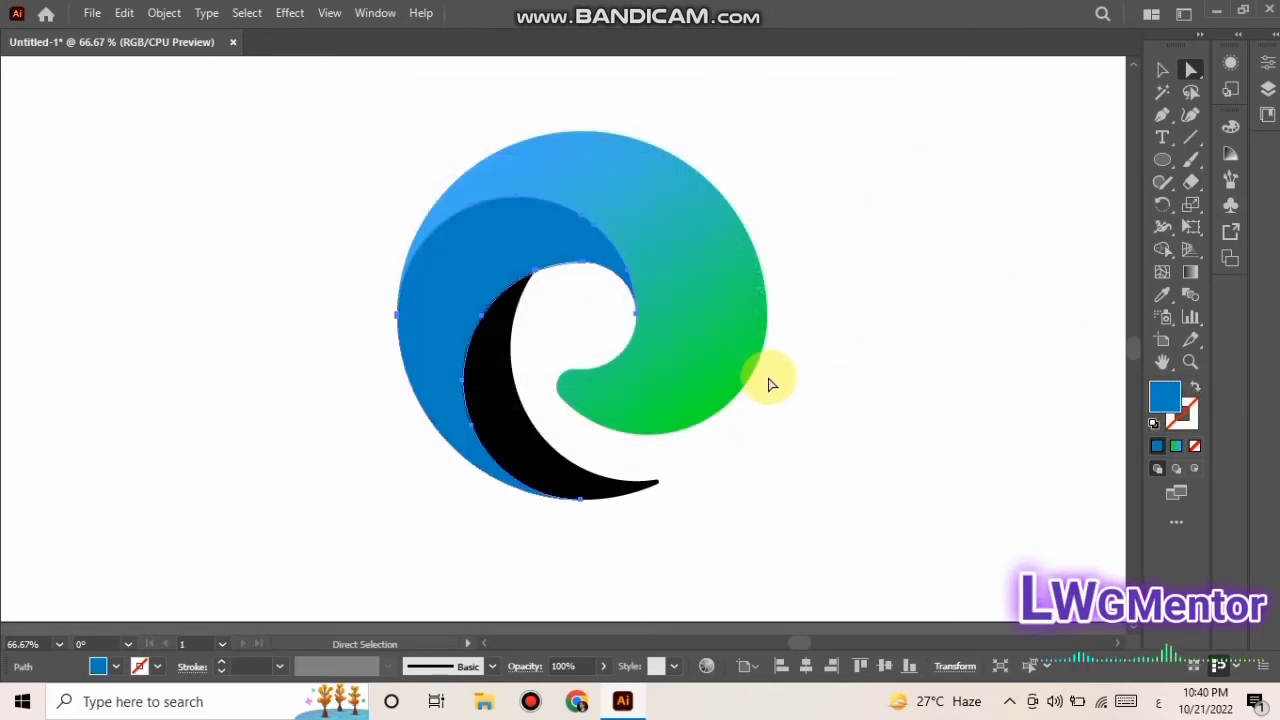
pyautogui.click(667, 440)
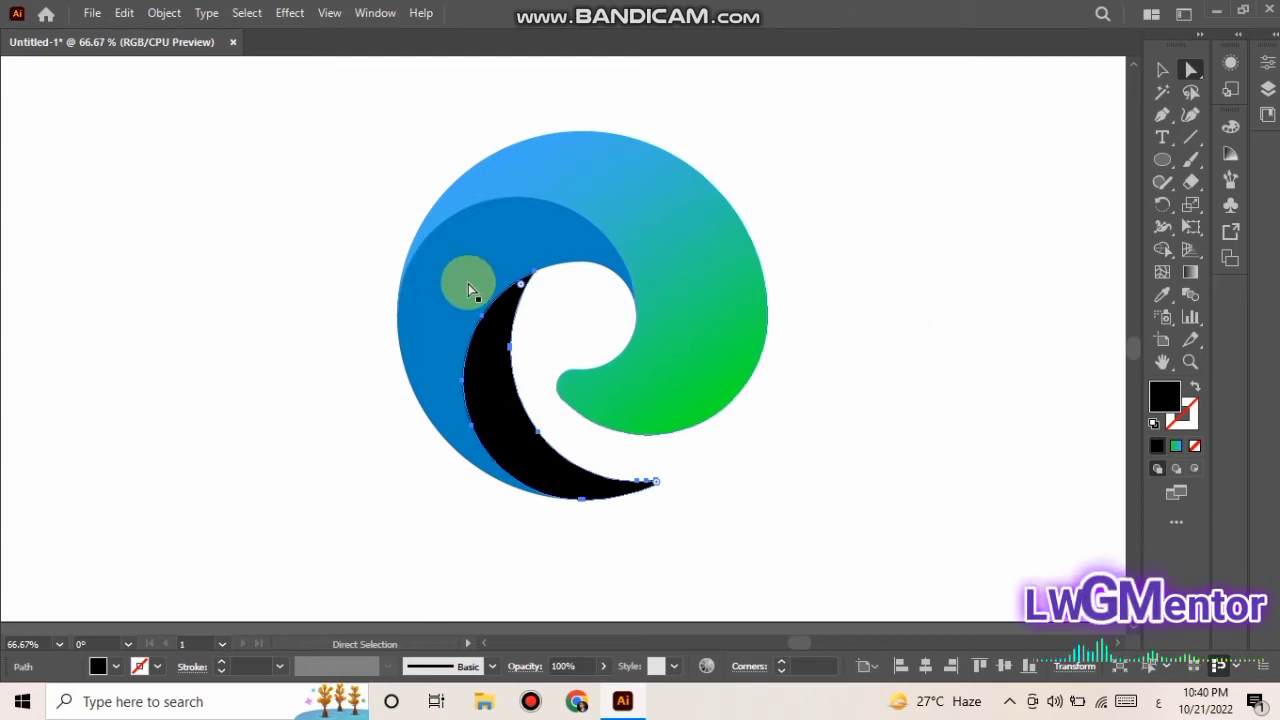
pyautogui.click(458, 276)
pyautogui.doubleClick(1166, 398)
pyautogui.moveTo(628, 206); pyautogui.dragTo(697, 157)
pyautogui.click(885, 160)
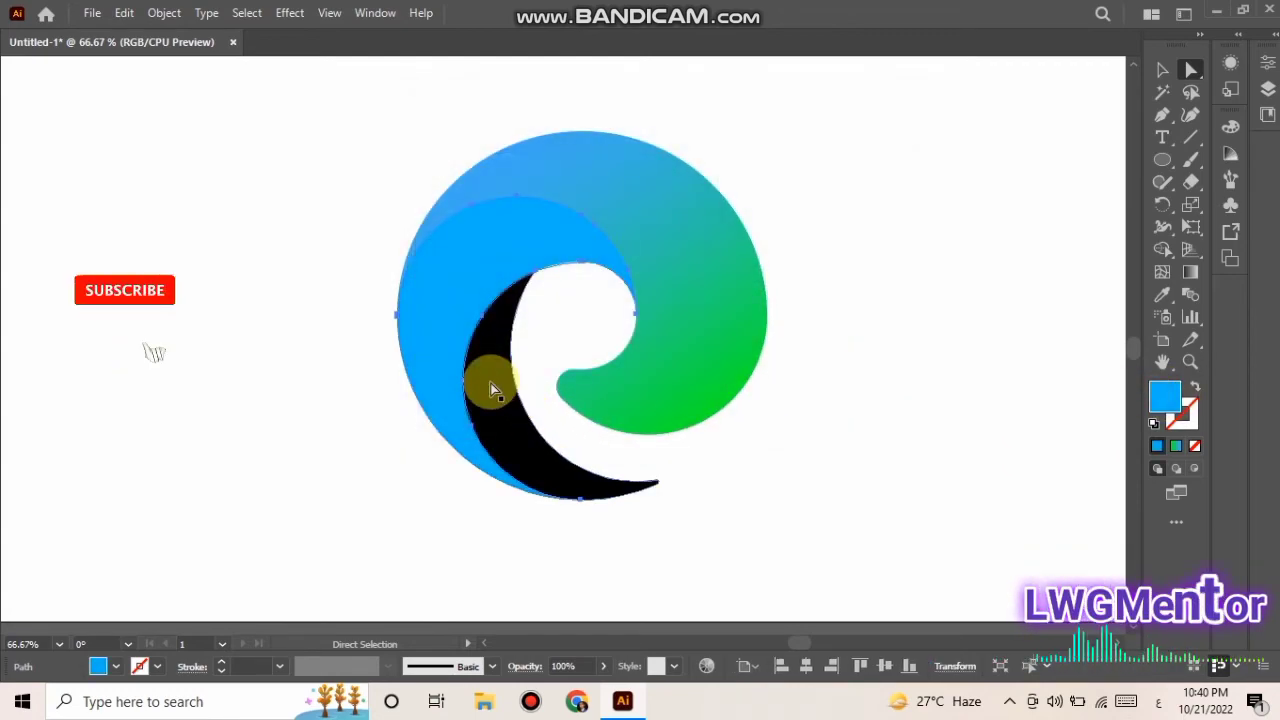
pyautogui.doubleClick(1166, 396)
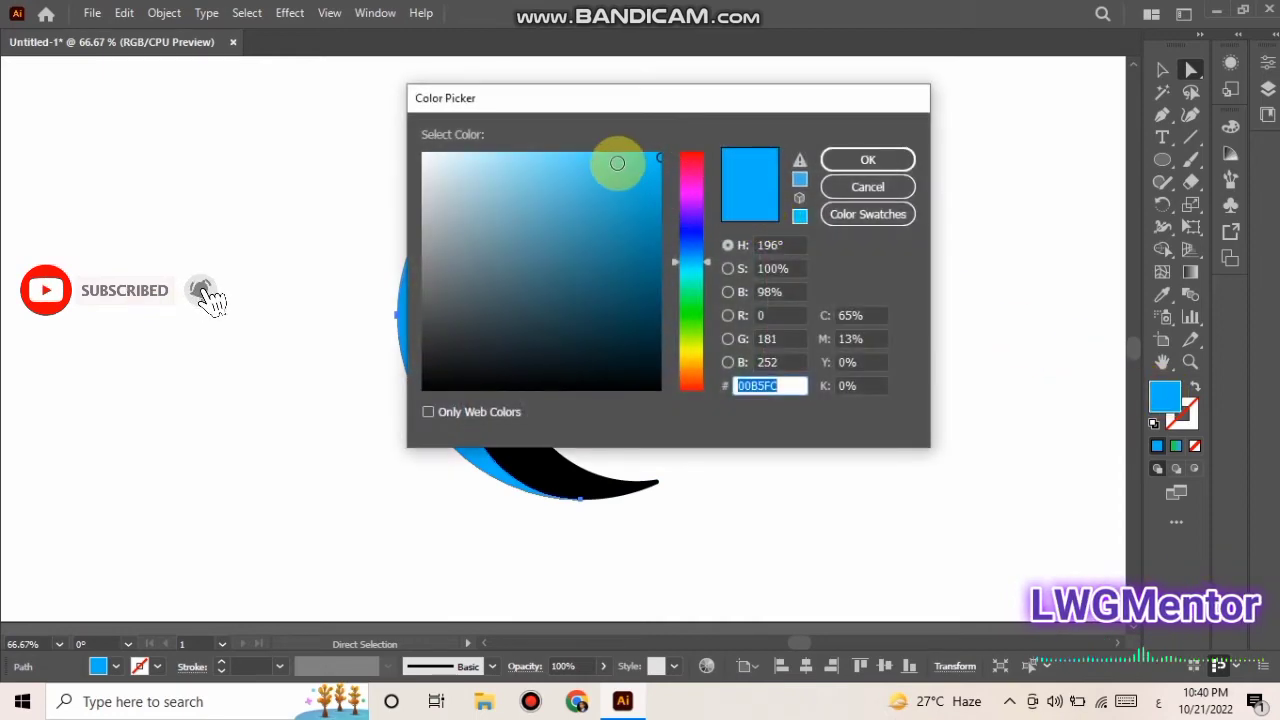
pyautogui.moveTo(610, 215); pyautogui.dragTo(668, 217)
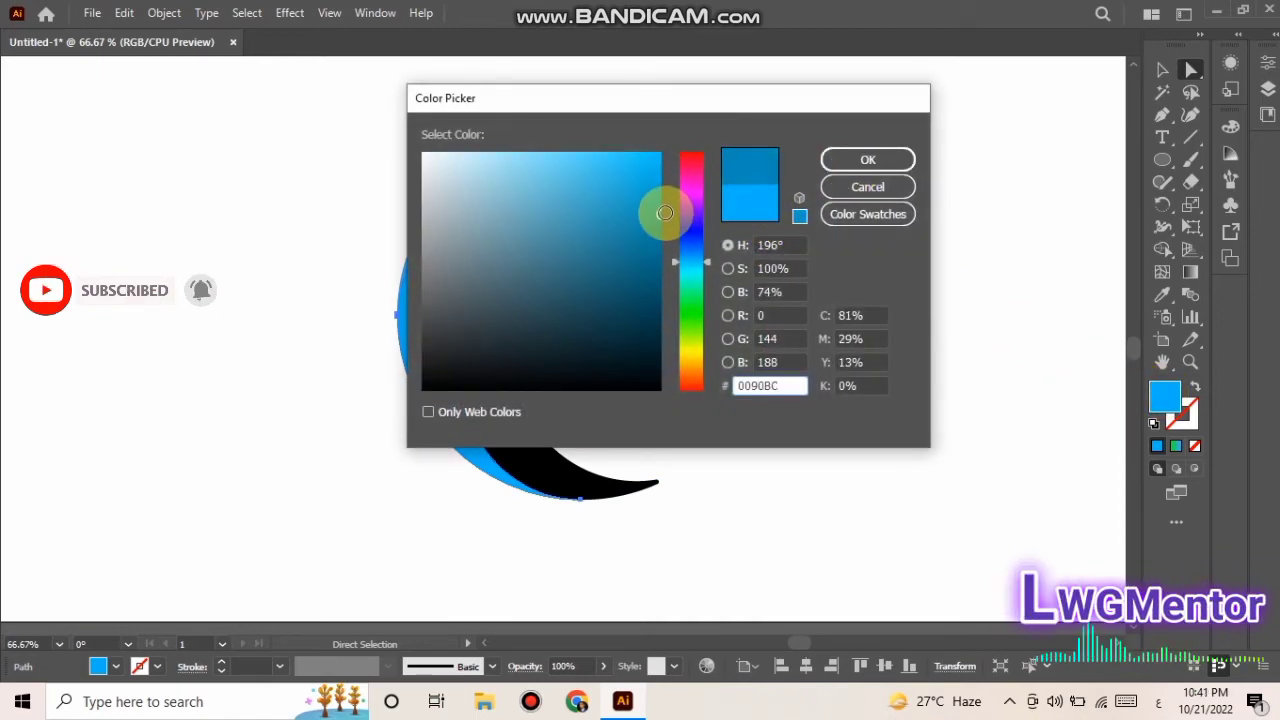
pyautogui.click(886, 161)
# Fill the inner black crescent with dark blue 006989
pyautogui.click(494, 382)
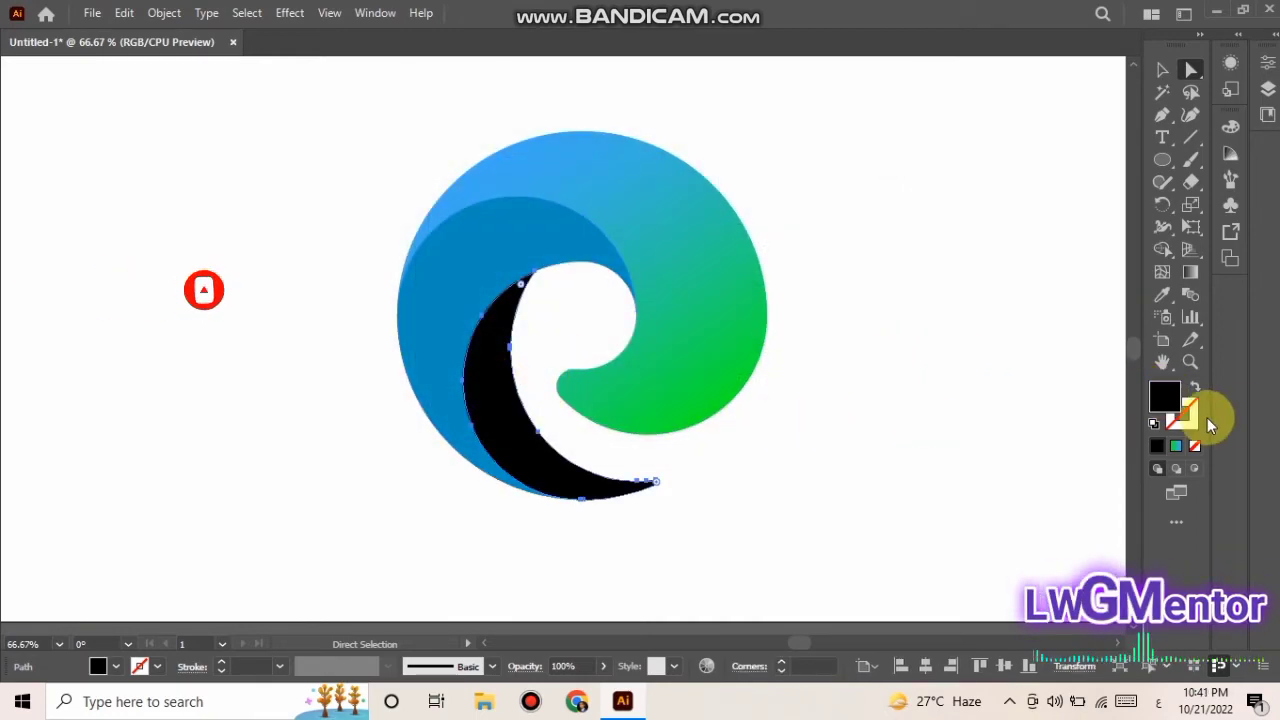
pyautogui.doubleClick(1160, 398)
pyautogui.click(659, 262)
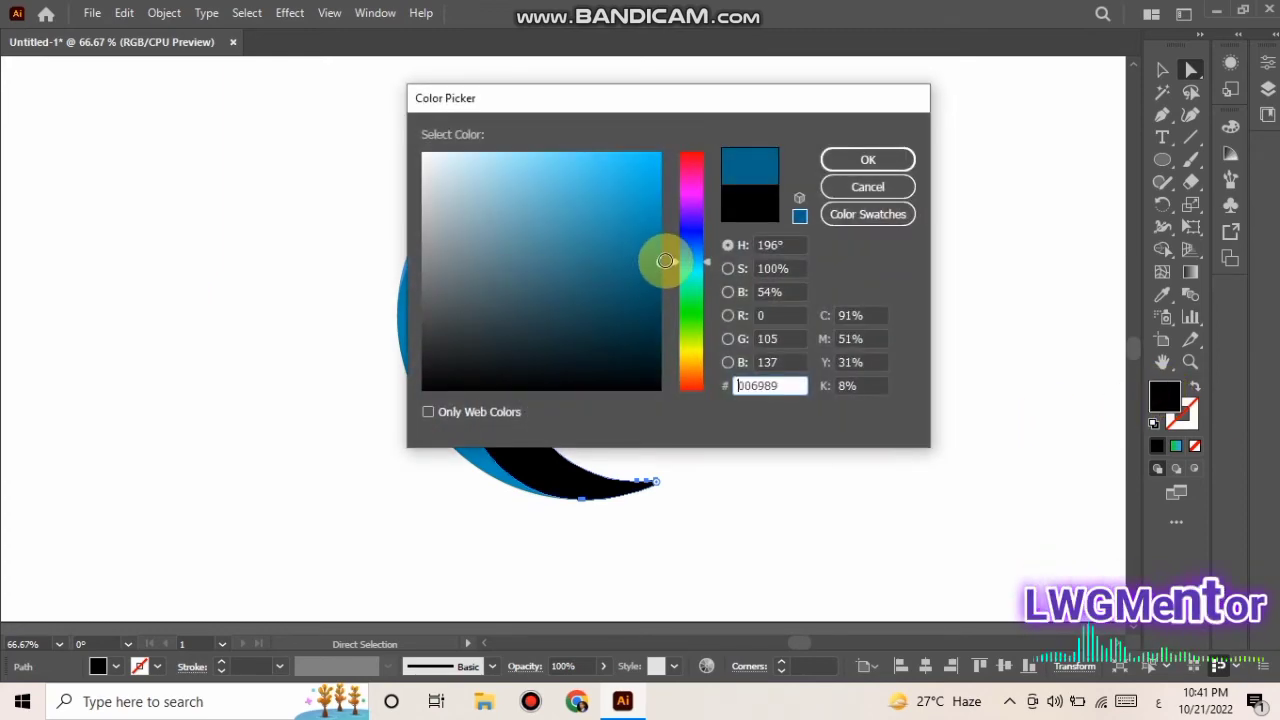
pyautogui.click(895, 165)
pyautogui.click(808, 274)
pyautogui.moveTo(985, 145); pyautogui.dragTo(350, 543)
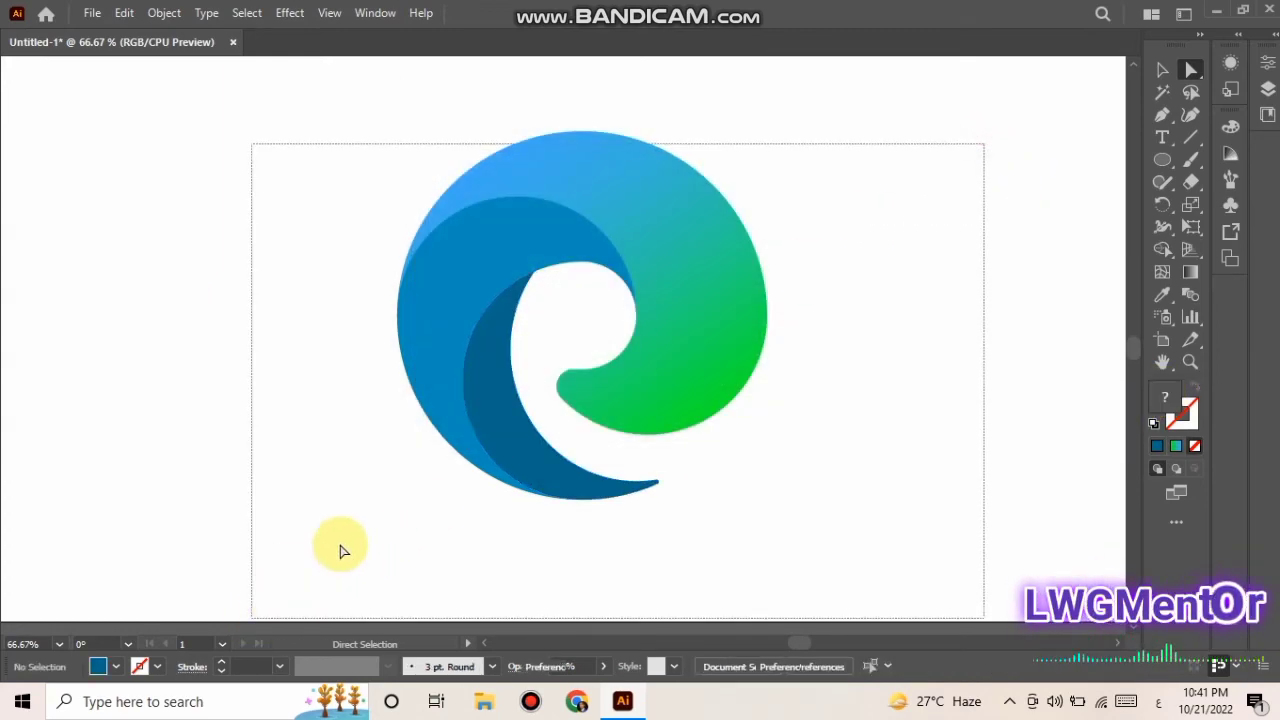
# Select the whole logo and move it up on the artboard
pyautogui.hotkey('ctrl', '-')
pyautogui.hotkey('ctrl', '-')
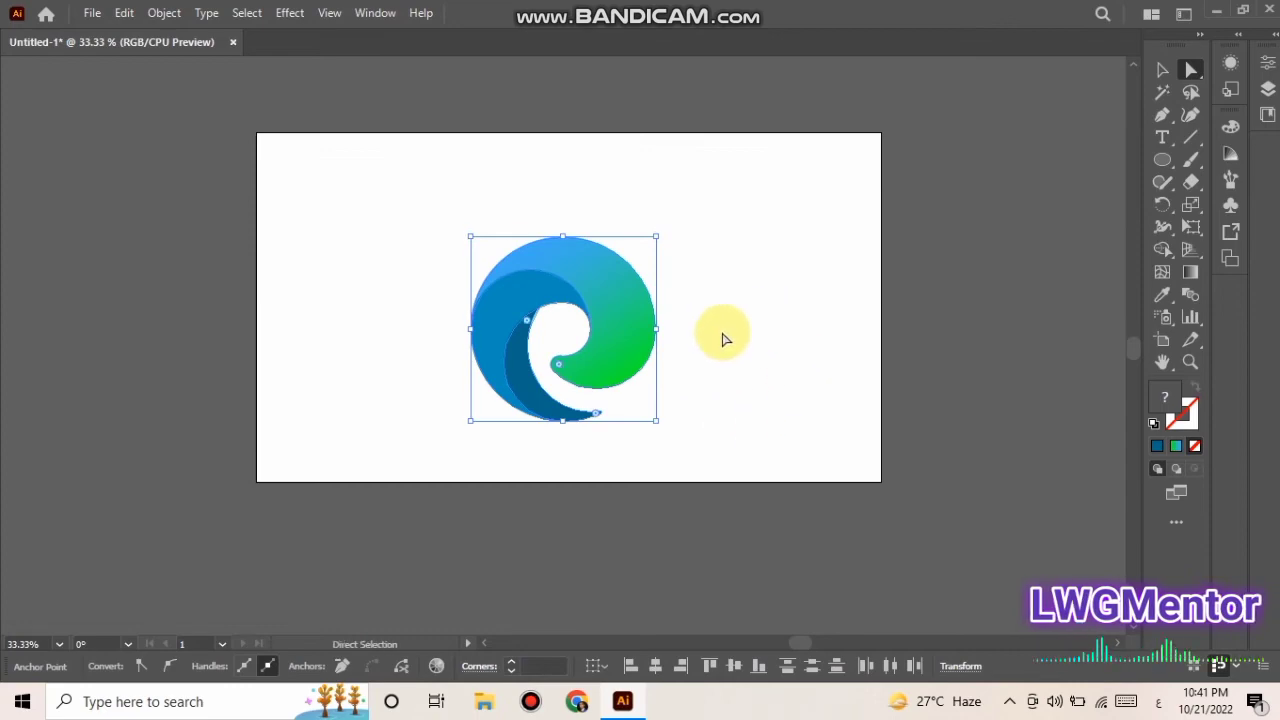
pyautogui.click(1161, 69)
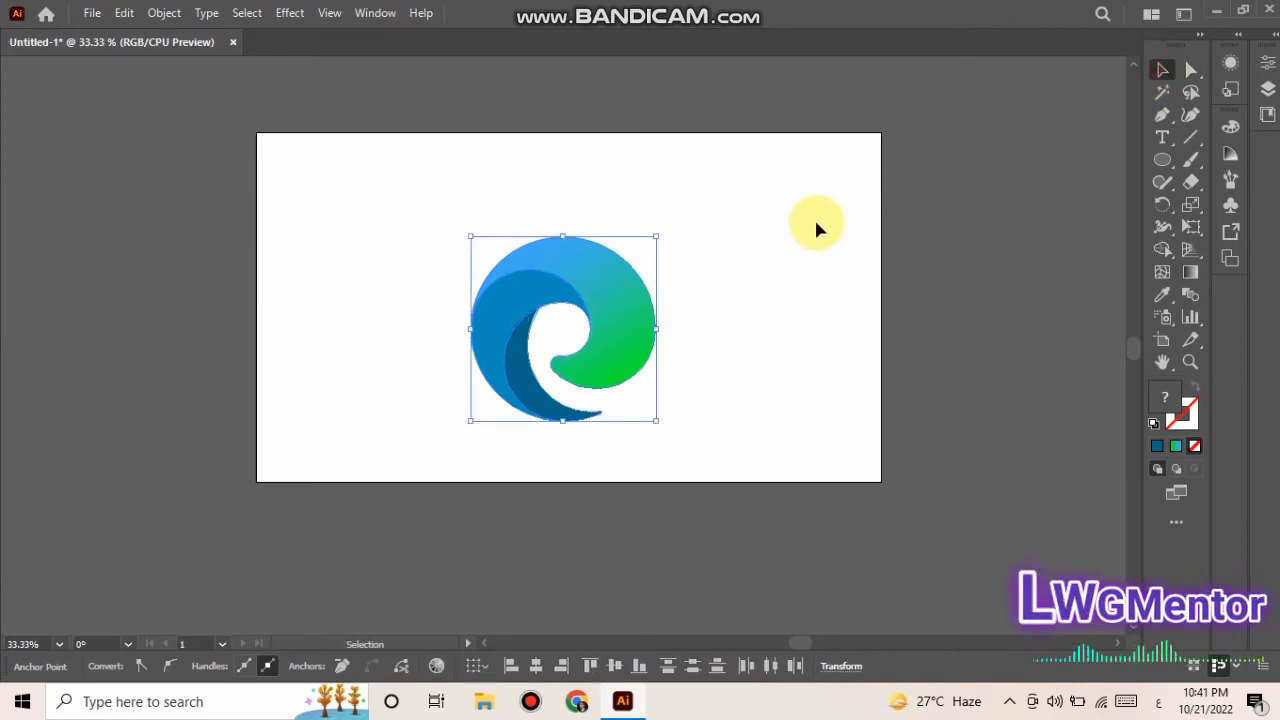
pyautogui.moveTo(630, 308); pyautogui.dragTo(630, 275)
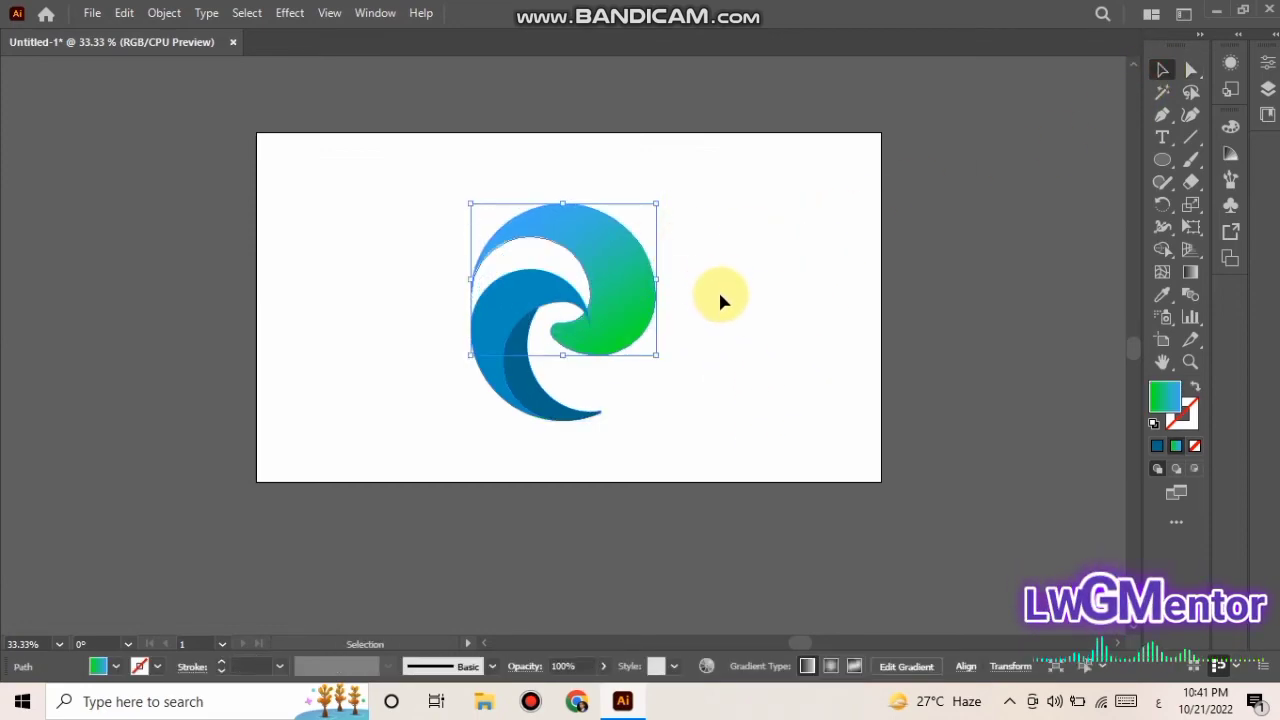
pyautogui.hotkey('ctrl', 'z')
pyautogui.click(776, 303)
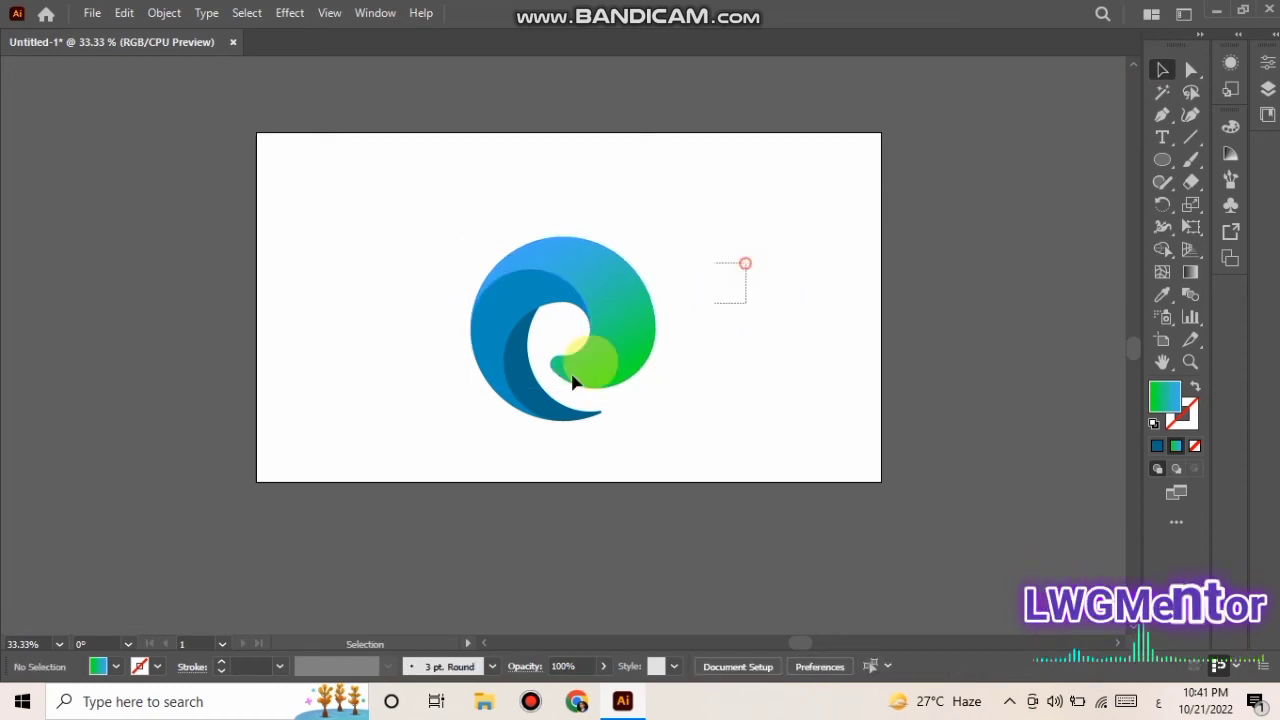
pyautogui.click(488, 413)
pyautogui.moveTo(600, 320); pyautogui.dragTo(600, 293)
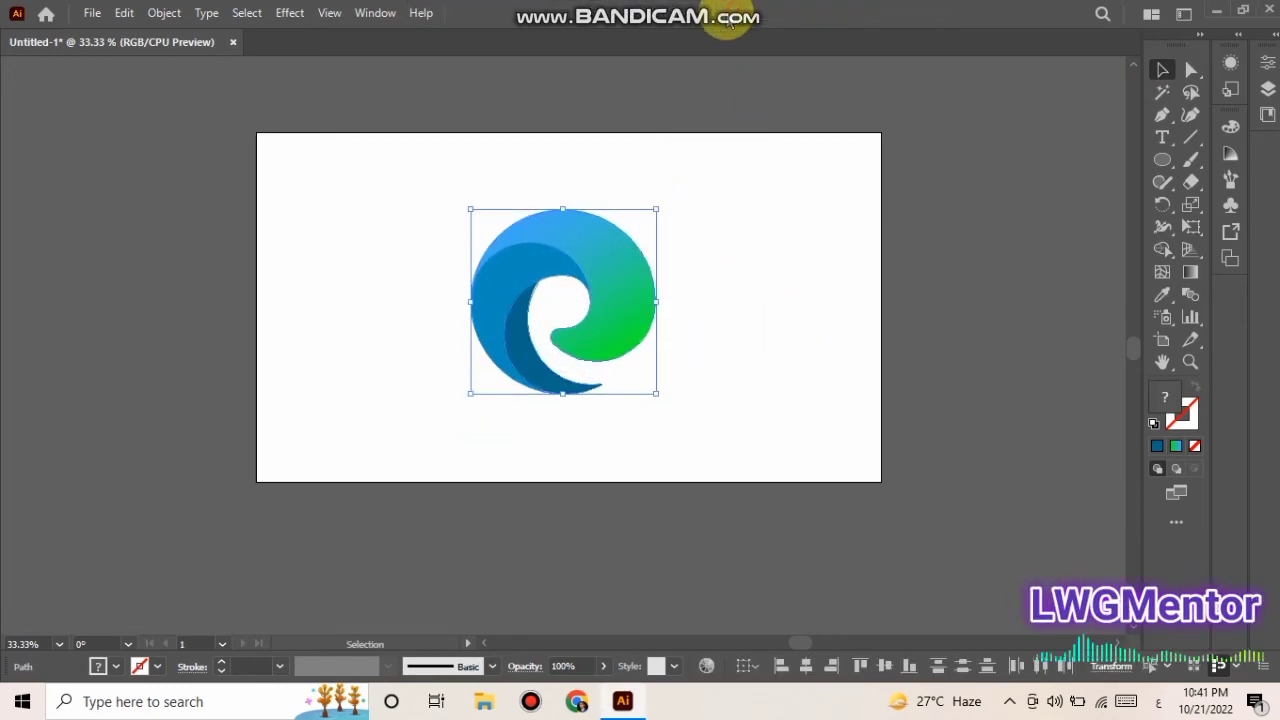
# Scale the logo up by dragging a corner handle, then deselect it
pyautogui.keyDown('shift'); pyautogui.click(640, 345); pyautogui.keyUp('shift')
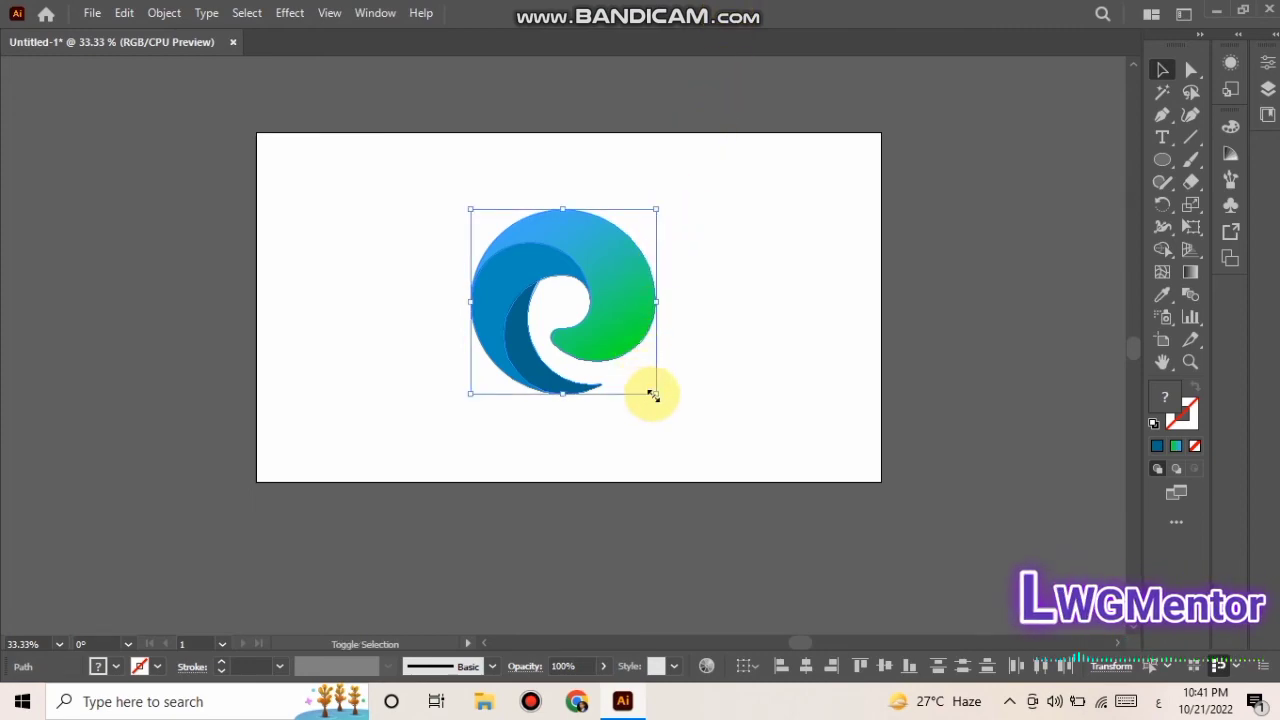
pyautogui.moveTo(652, 396); pyautogui.dragTo(702, 440)
pyautogui.moveTo(676, 283); pyautogui.dragTo(660, 263)
pyautogui.hotkey('ctrl', '+')
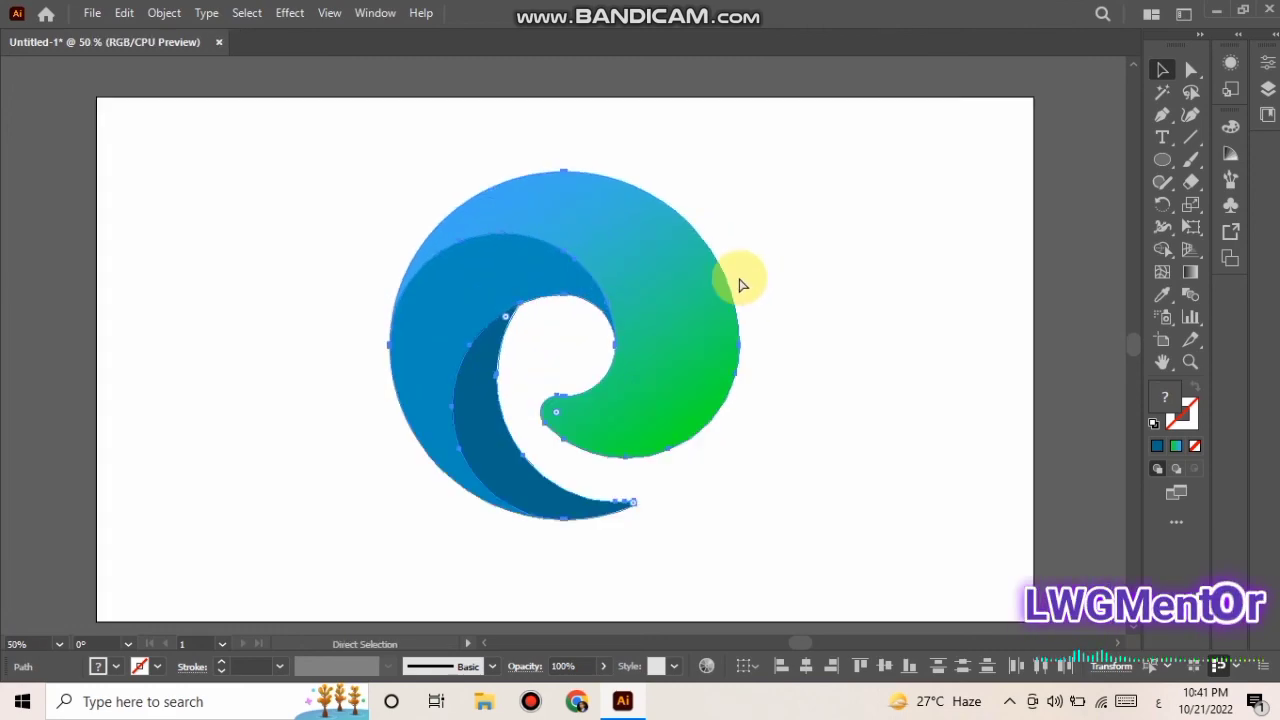
pyautogui.click(789, 313)
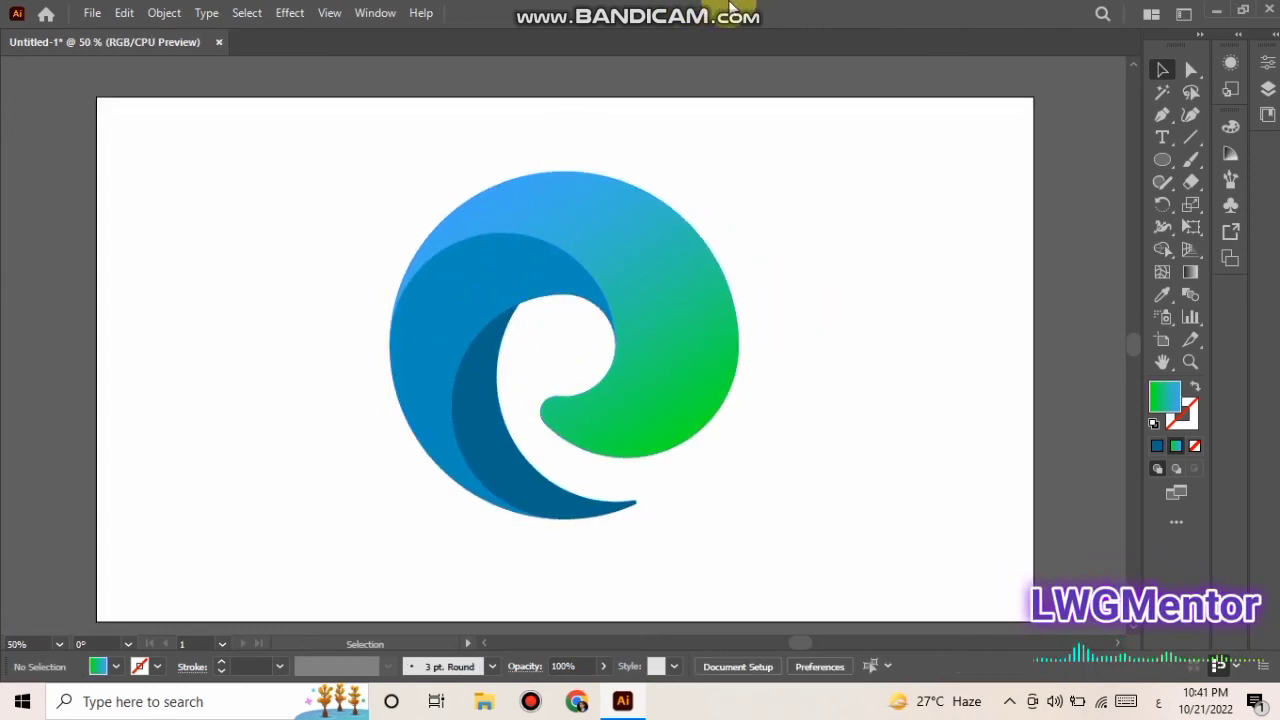